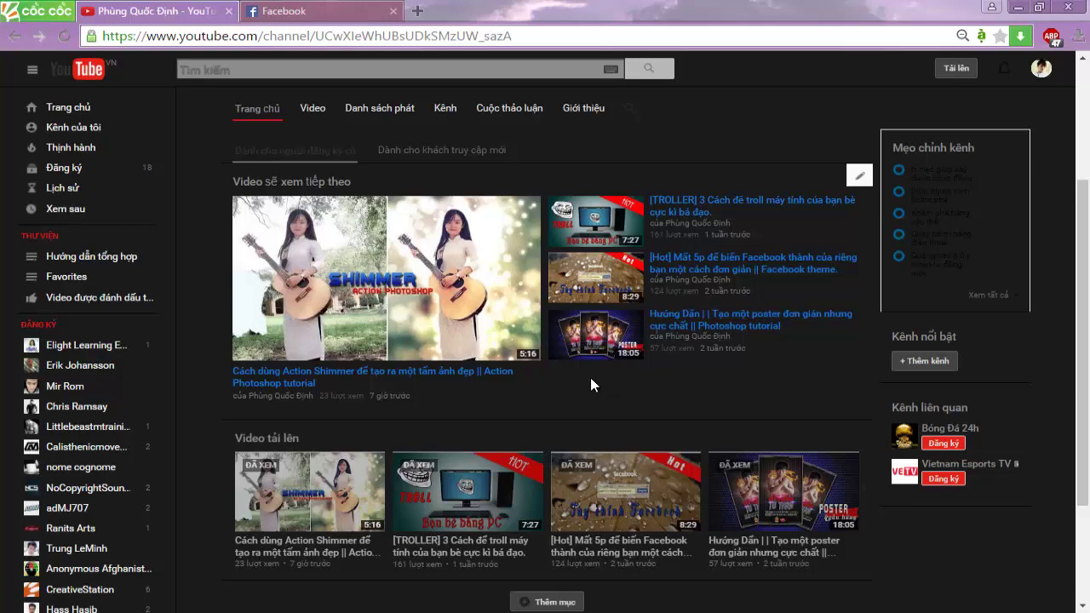
- Scroll the YouTube channel page down three notches and back up
scroll(600, 307, "down", 1)
scroll(579, 349, "up", 1)
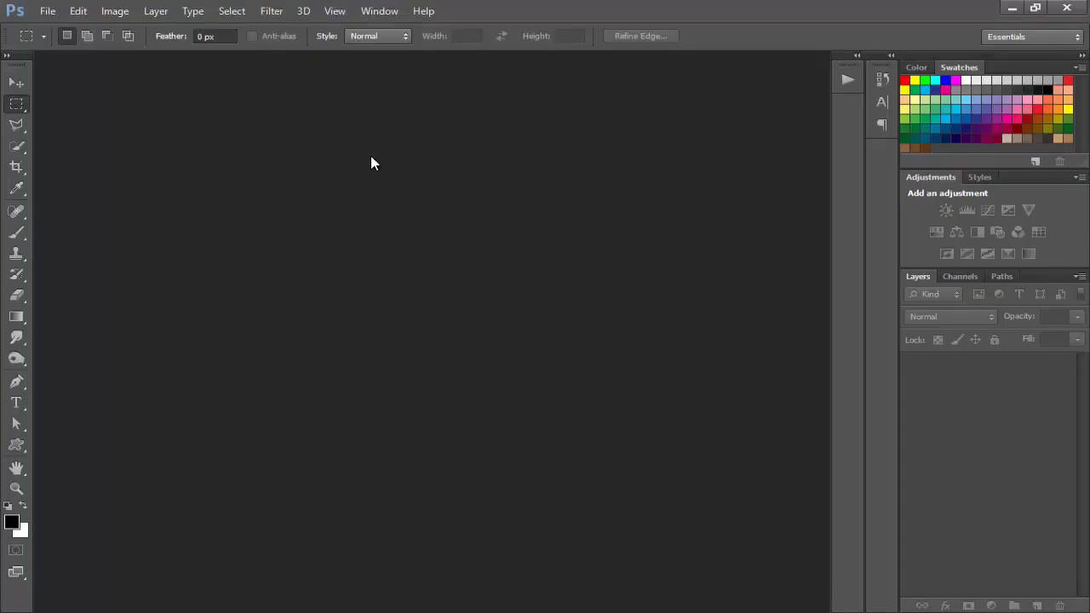
- Create a new blank 851 × 315 pixel document at 72 resolution
left_click(51, 13)
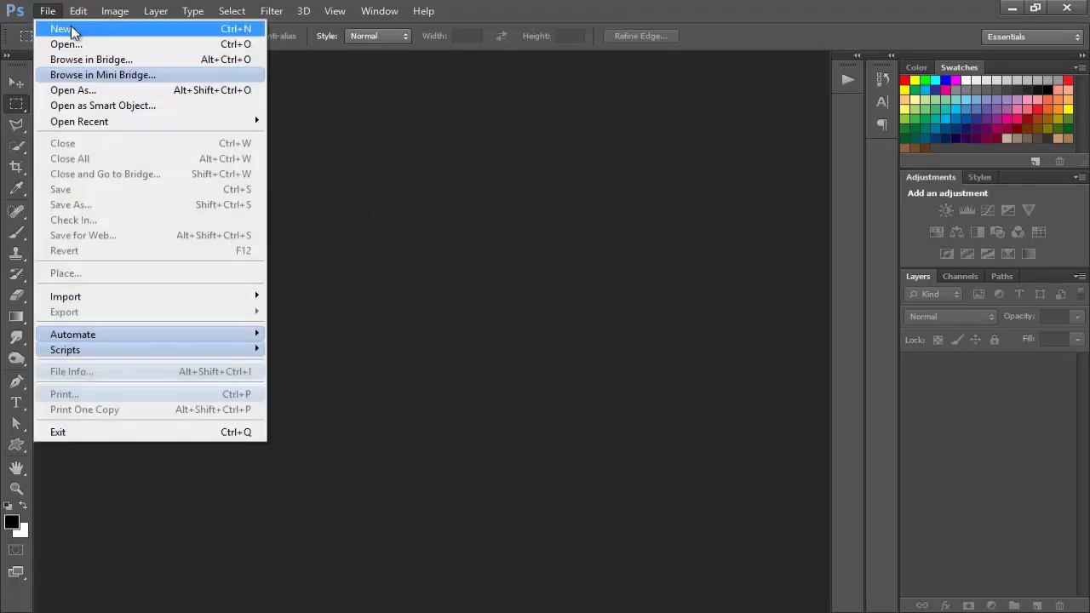
left_click(130, 35)
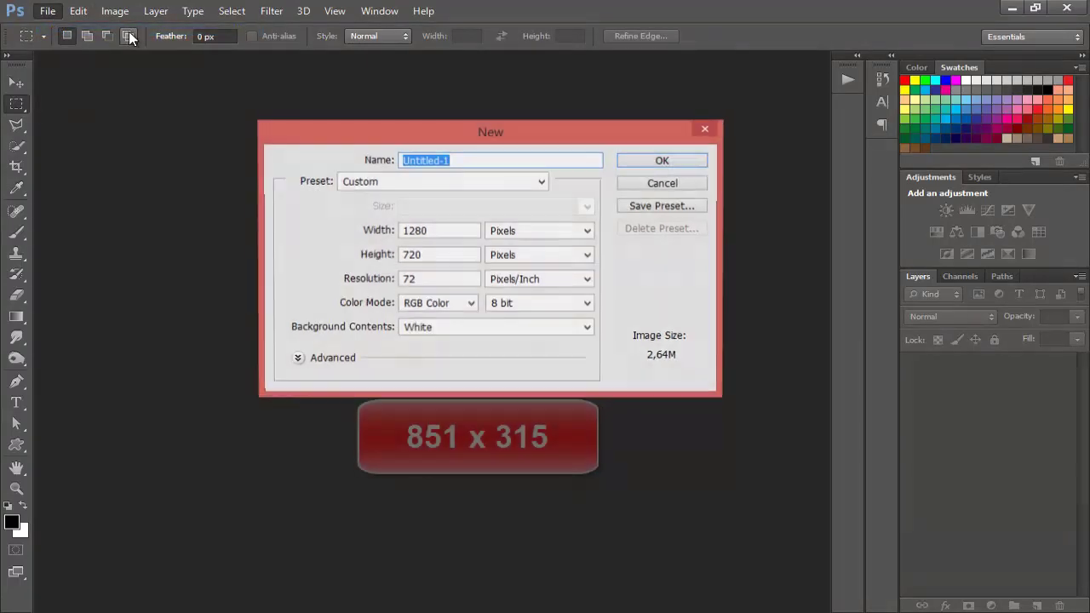
left_click(433, 228)
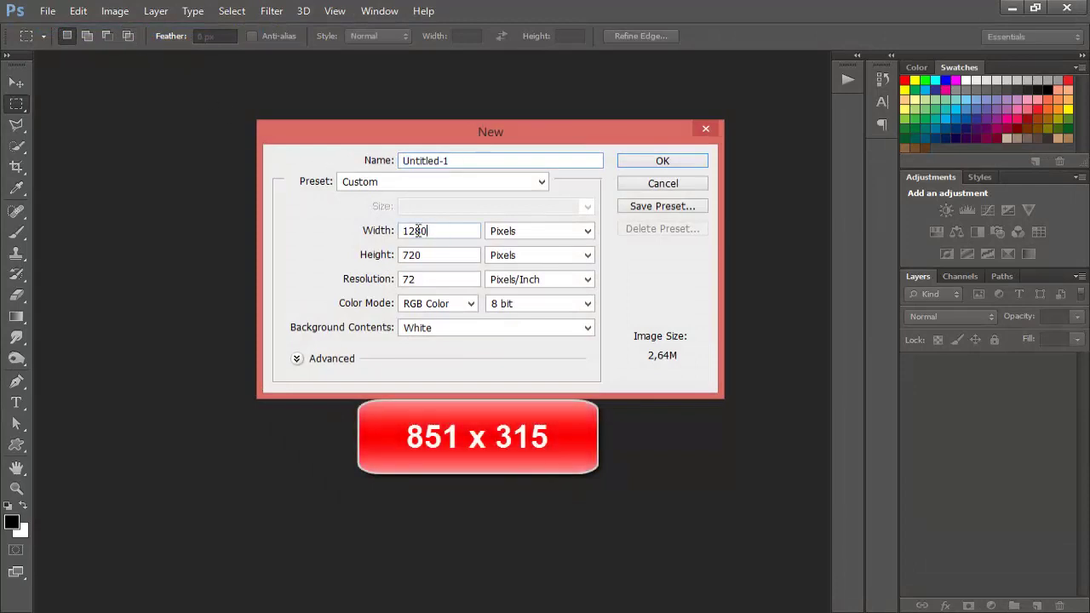
left_click_drag(417, 228, 323, 228)
type("851")
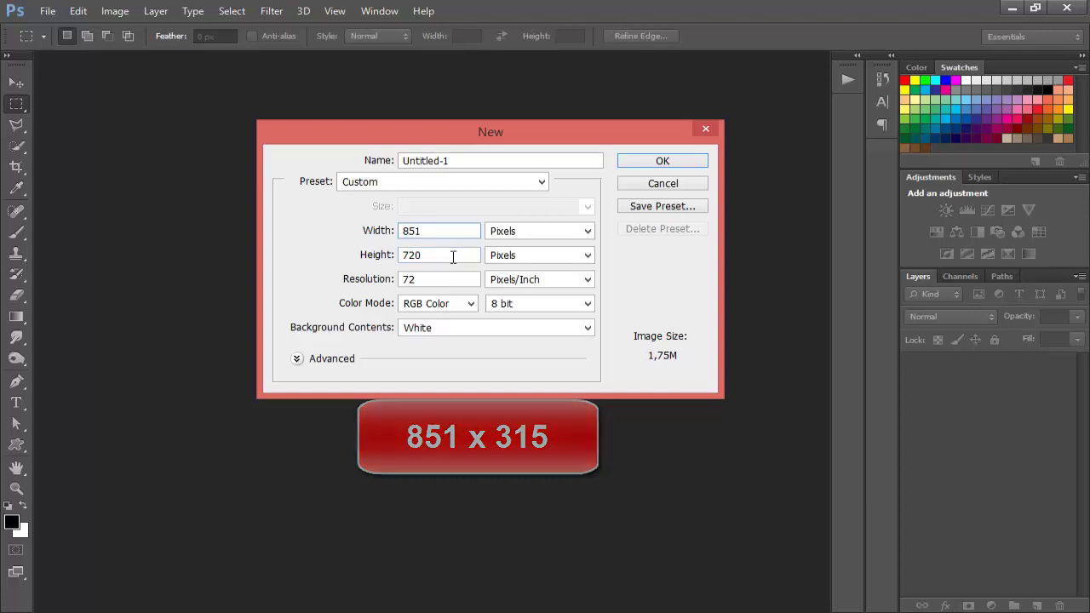
left_click_drag(453, 257, 296, 255)
type("31")
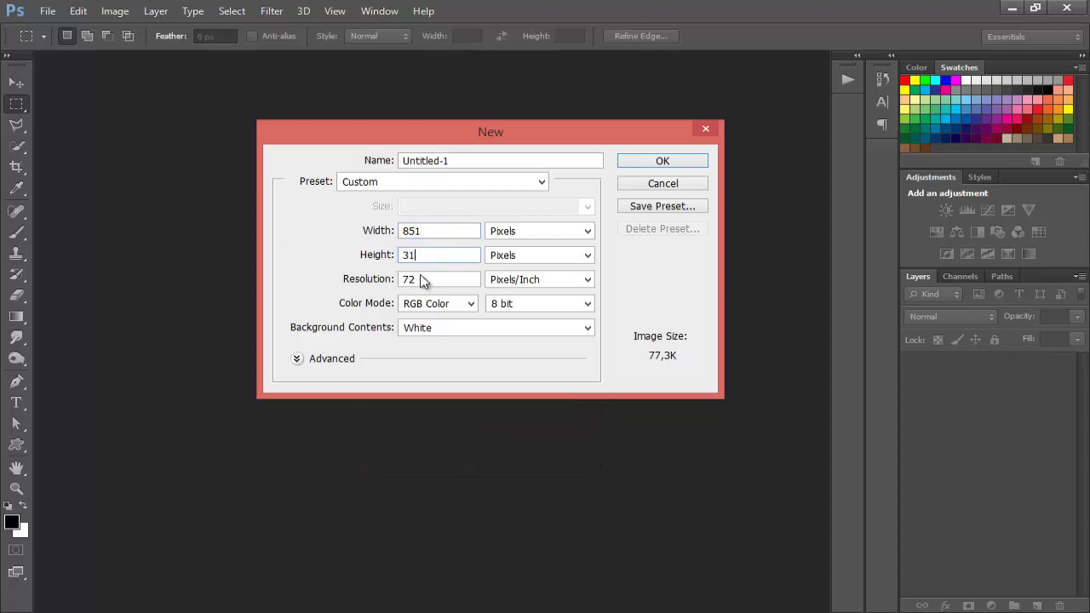
type("5")
left_click_drag(429, 279, 324, 286)
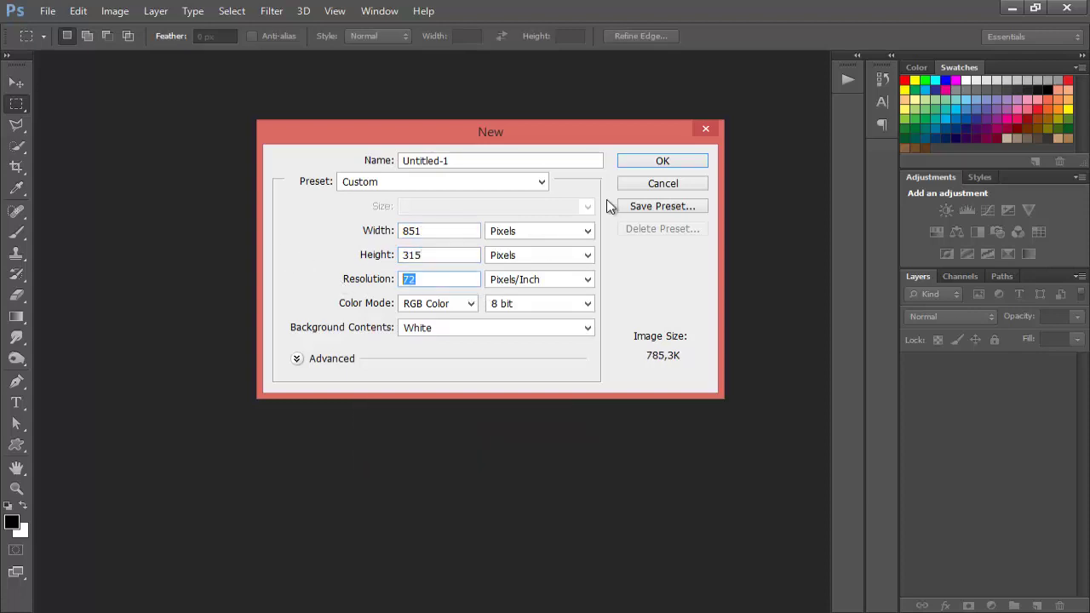
left_click(660, 163)
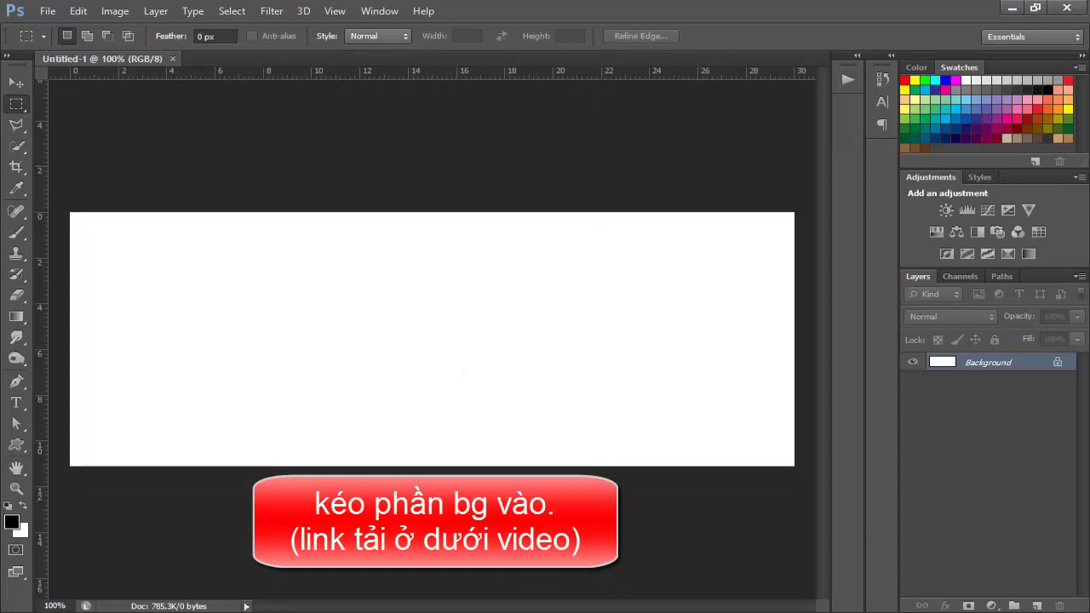
- Open the desktop stock folder in File Explorer and select bg.jpg
left_click(175, 536)
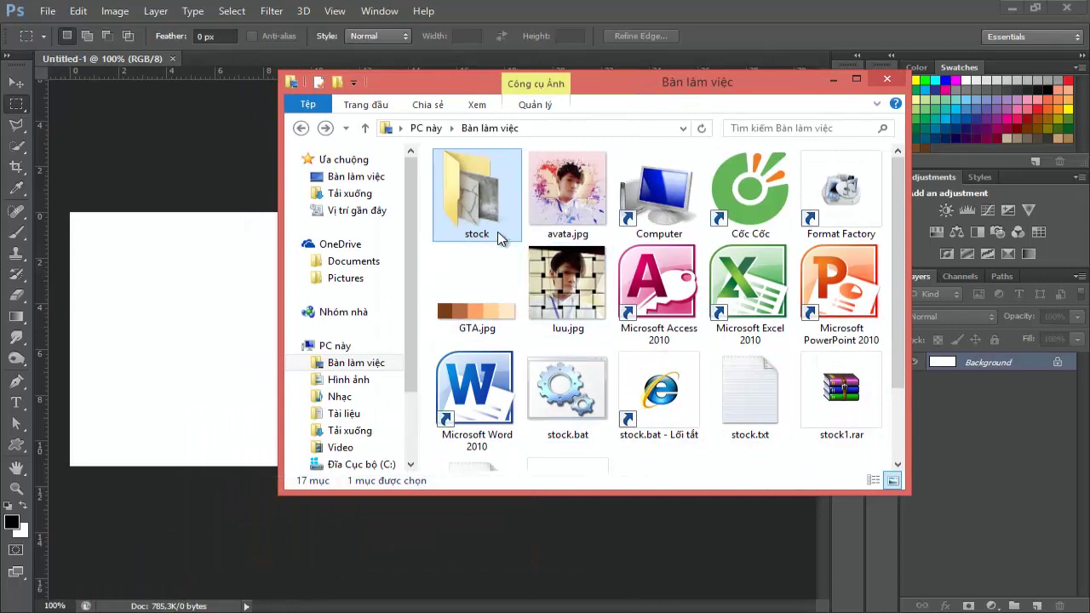
double_click(498, 231)
left_click(480, 201)
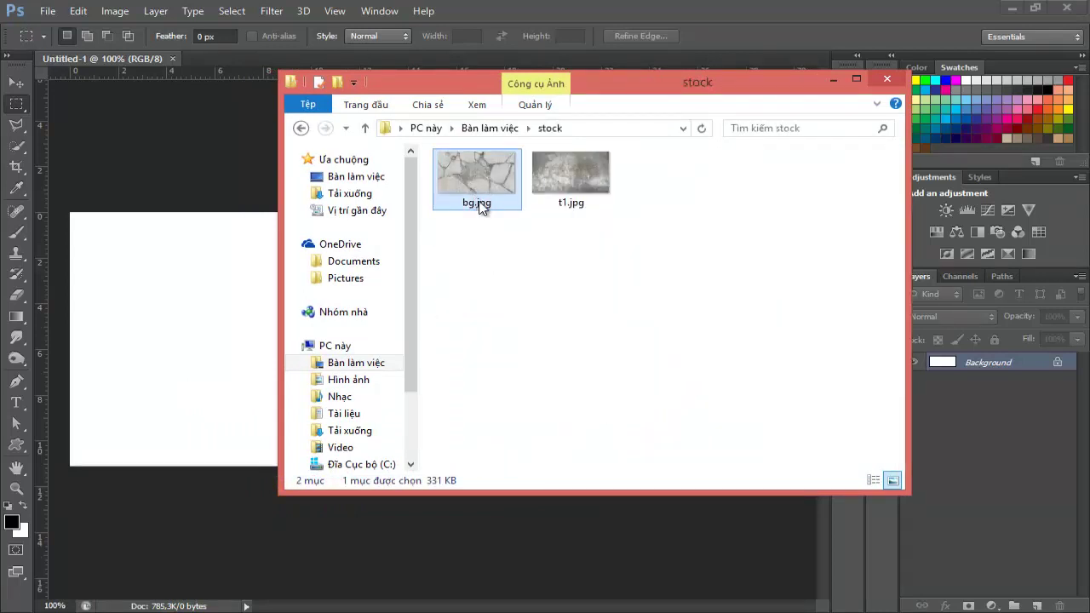
- Place bg.jpg on the canvas and stretch it to fill the full 851×315 area
left_click_drag(217, 373, 207, 373)
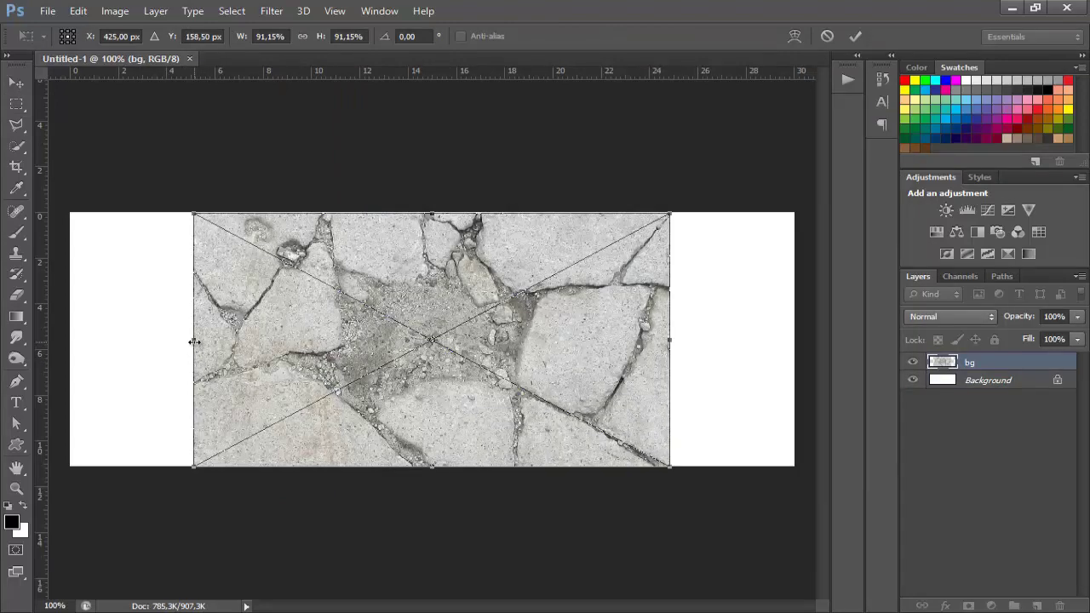
left_click_drag(179, 342, 70, 341)
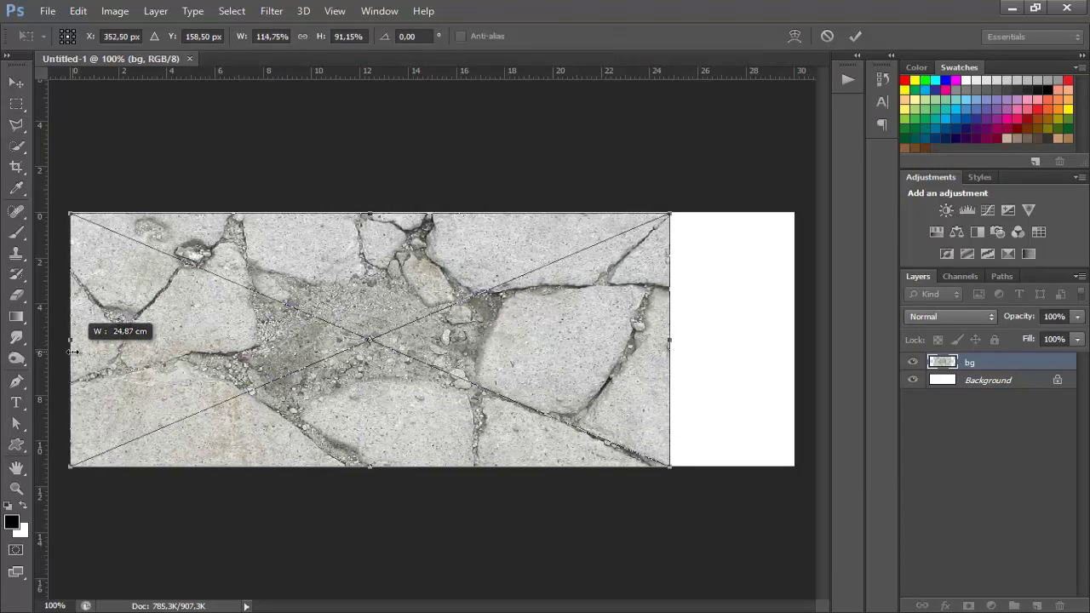
left_click_drag(695, 339, 795, 339)
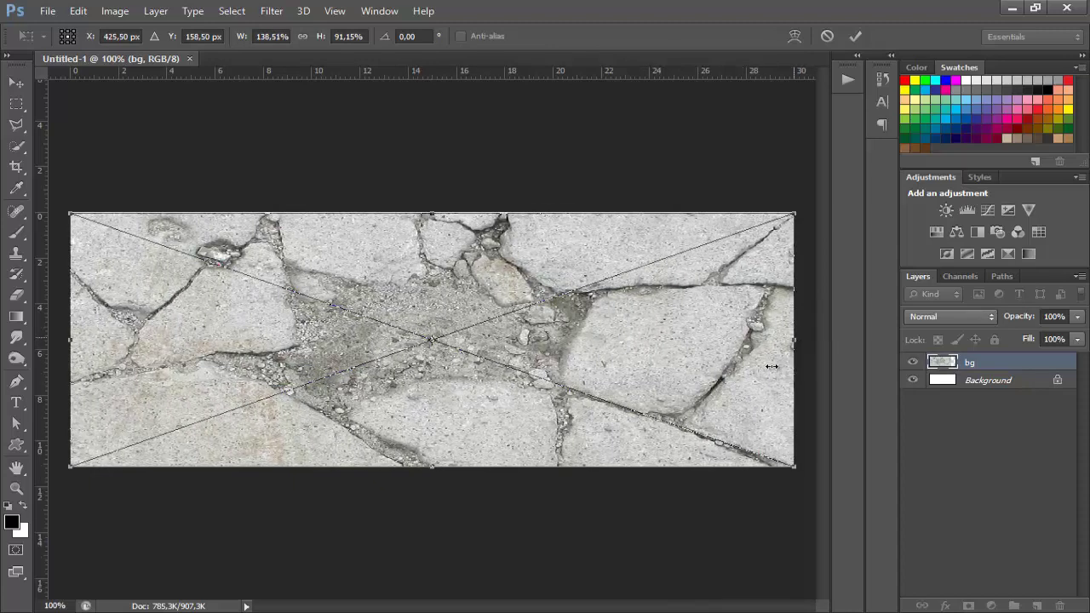
left_click_drag(432, 467, 431, 511)
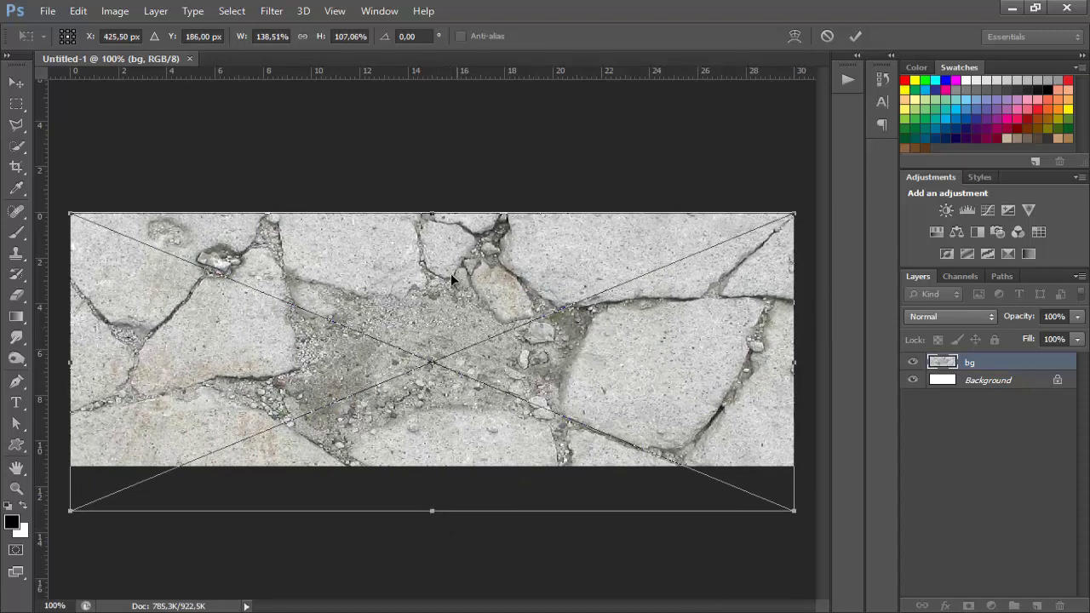
left_click_drag(432, 218, 431, 182)
key("Return")
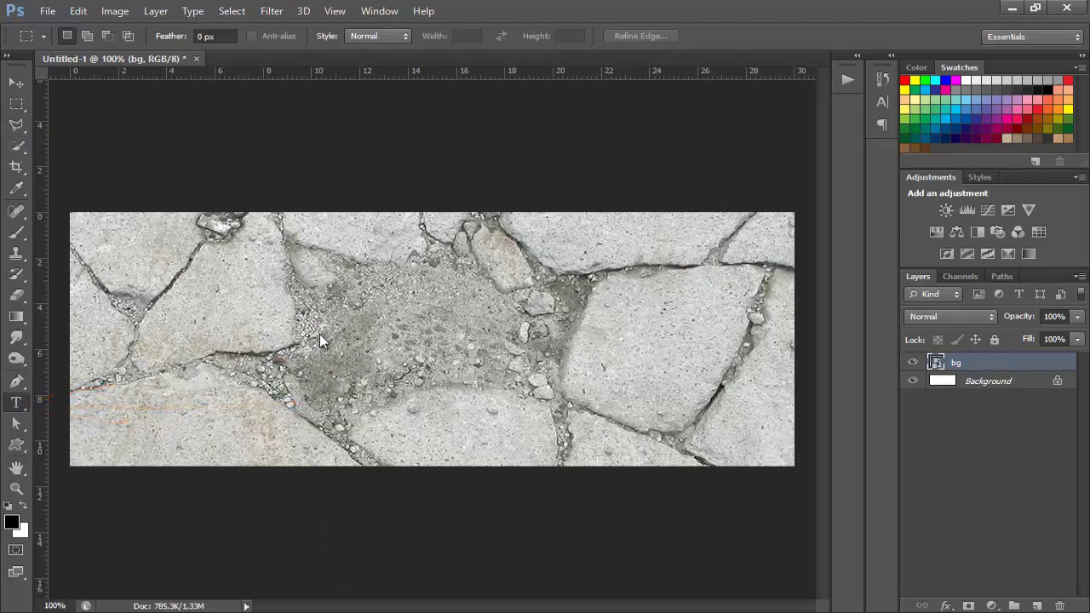
- Add the title 'QUOC DINH' as a white 105 pt BatmanForever text layer
key("t")
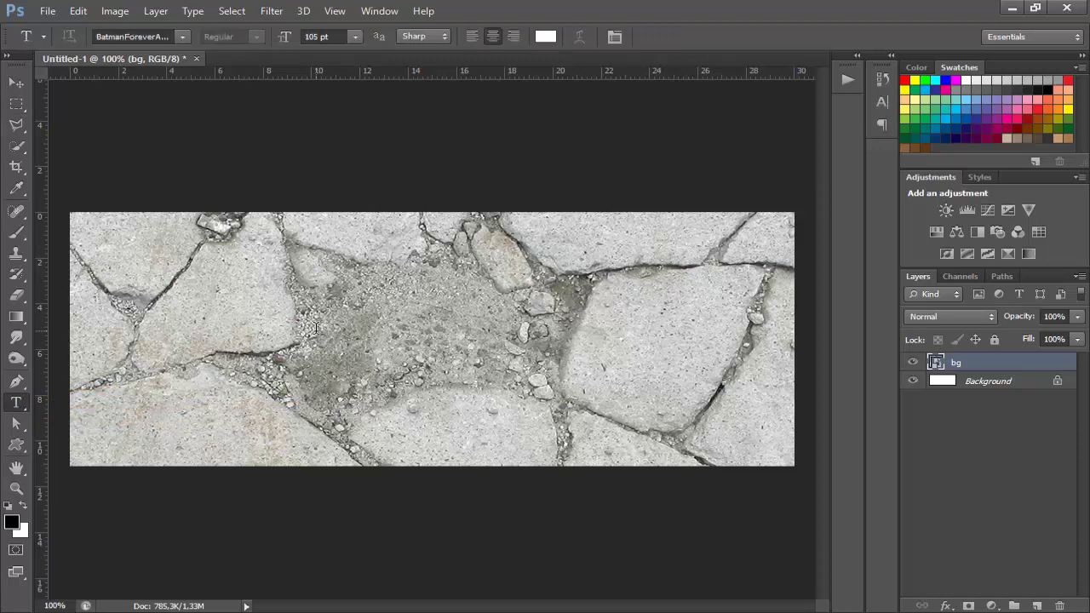
left_click(316, 328)
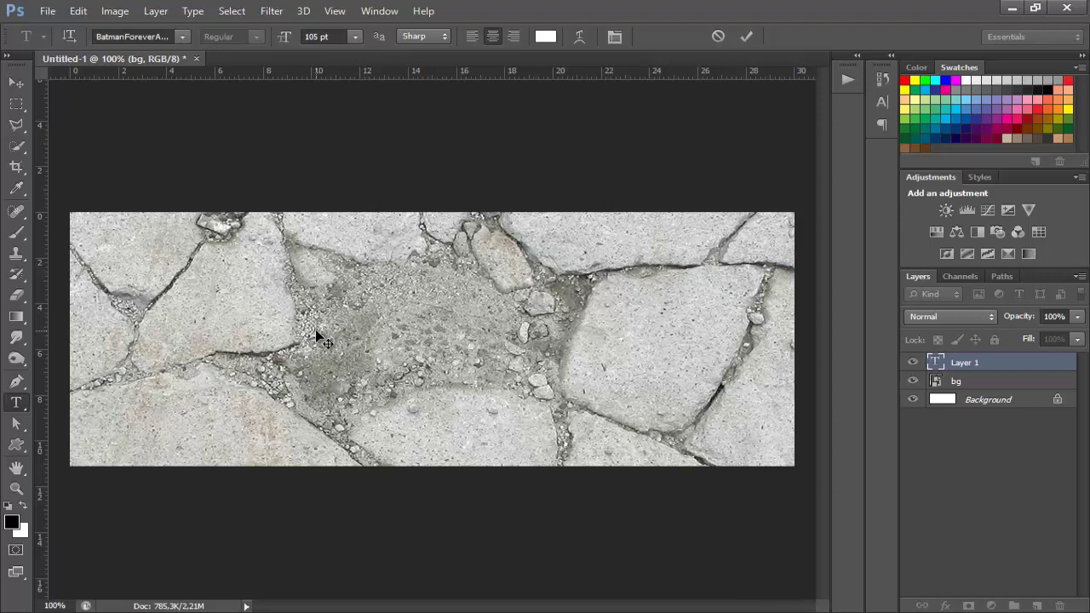
type("QUO")
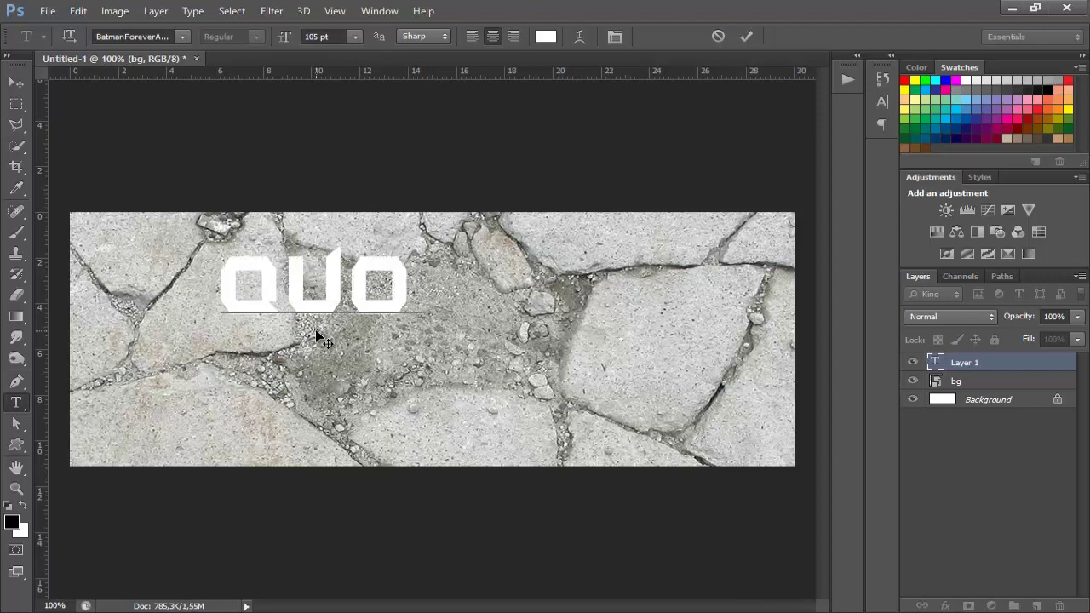
type("Co")
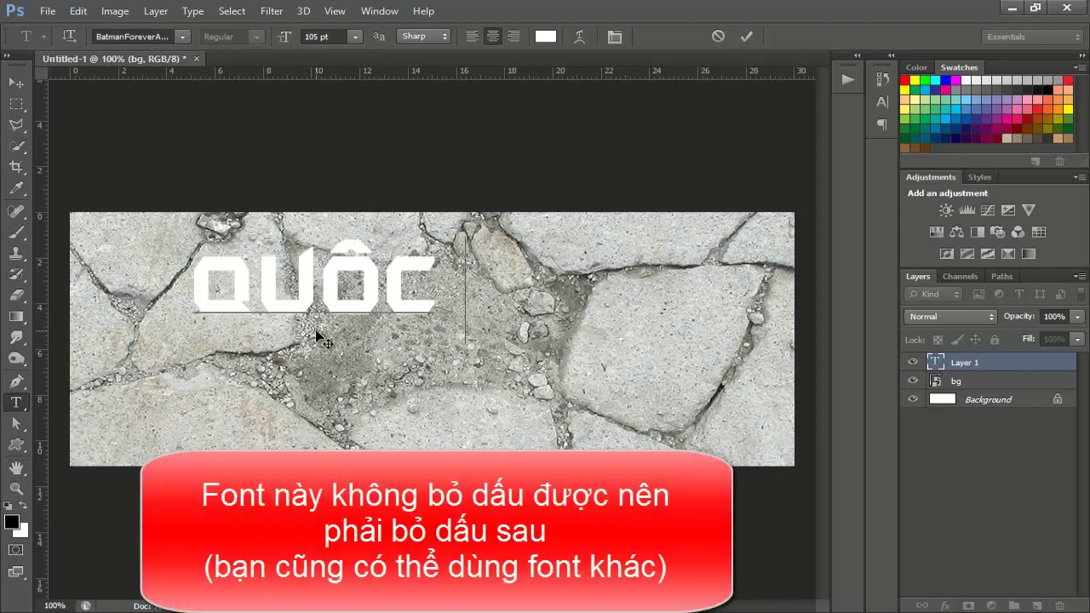
type(" DIN")
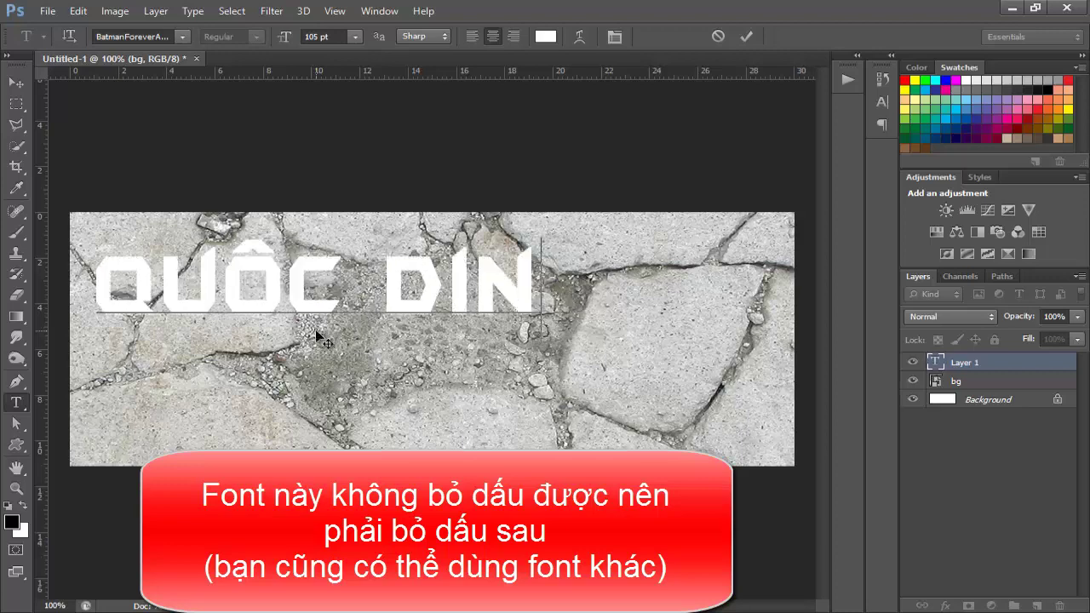
type("H")
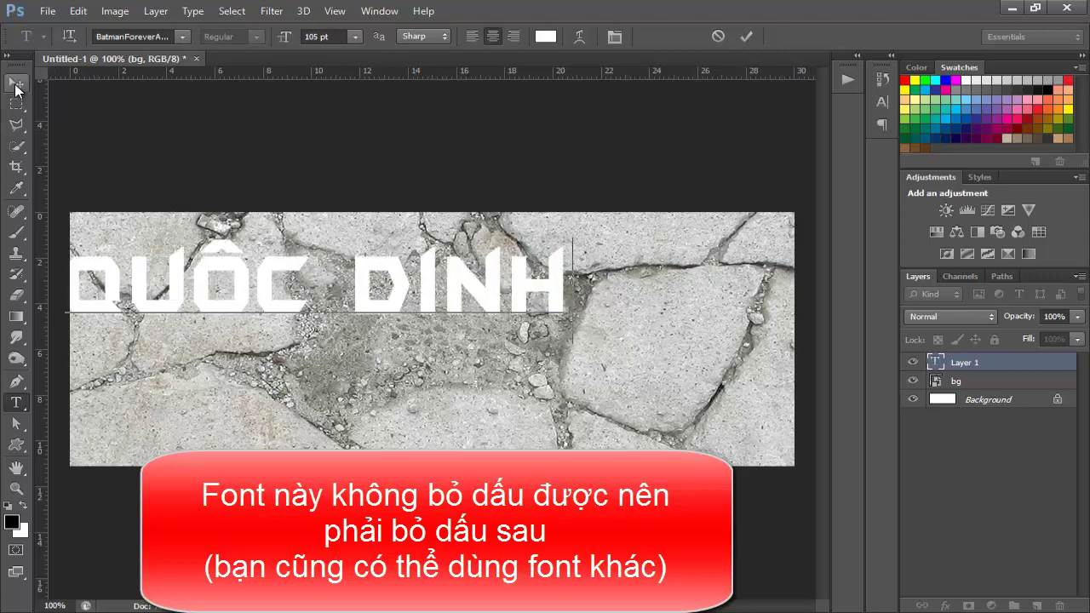
left_click(16, 85)
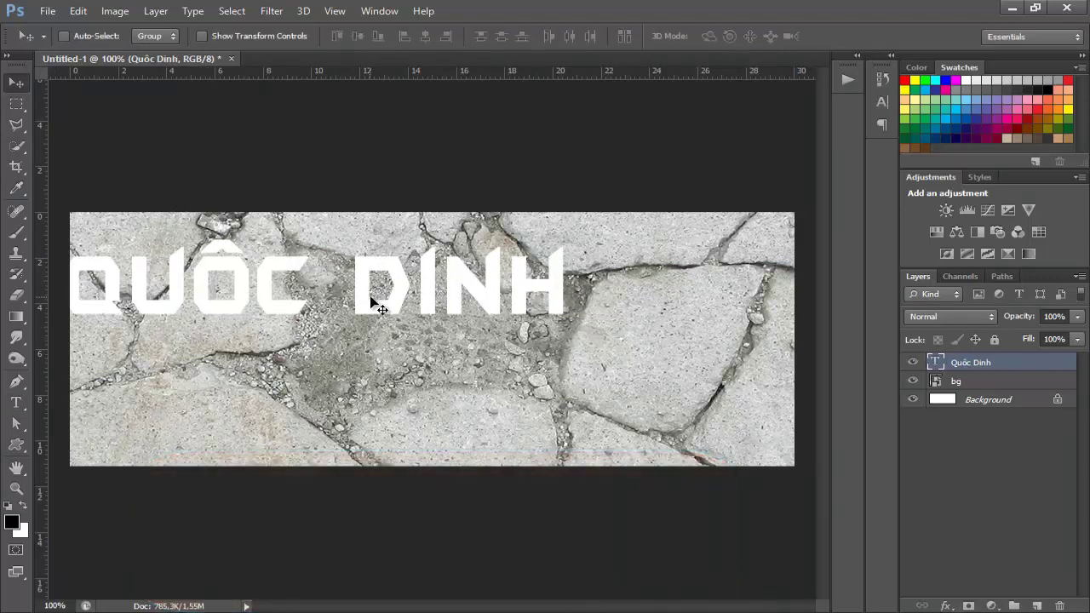
- Center the title and stretch it to about 106% width and 176% height
left_click_drag(423, 306, 503, 345)
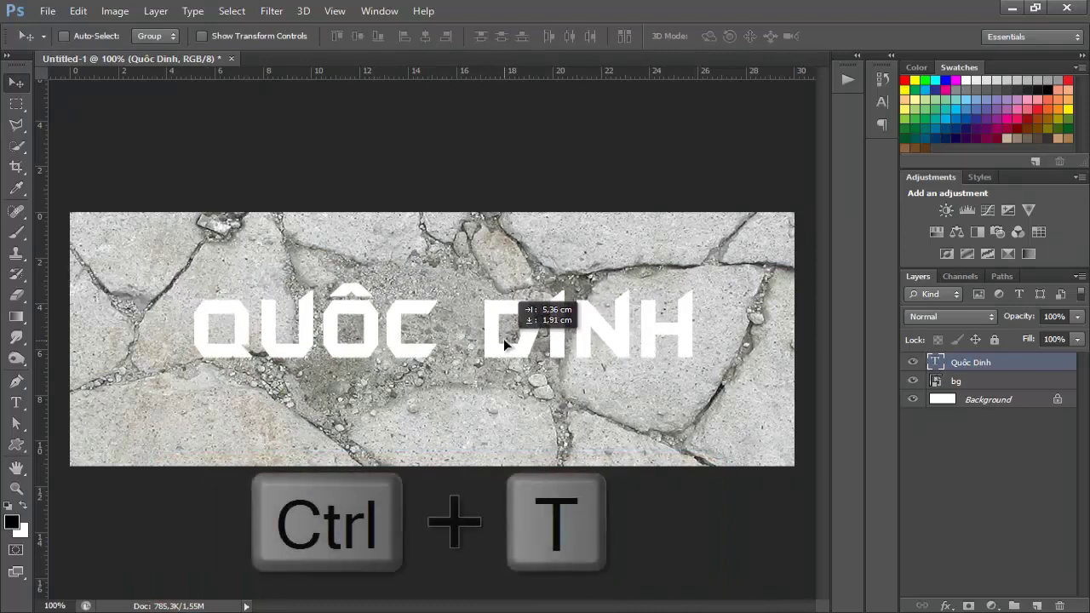
key("ctrl+t")
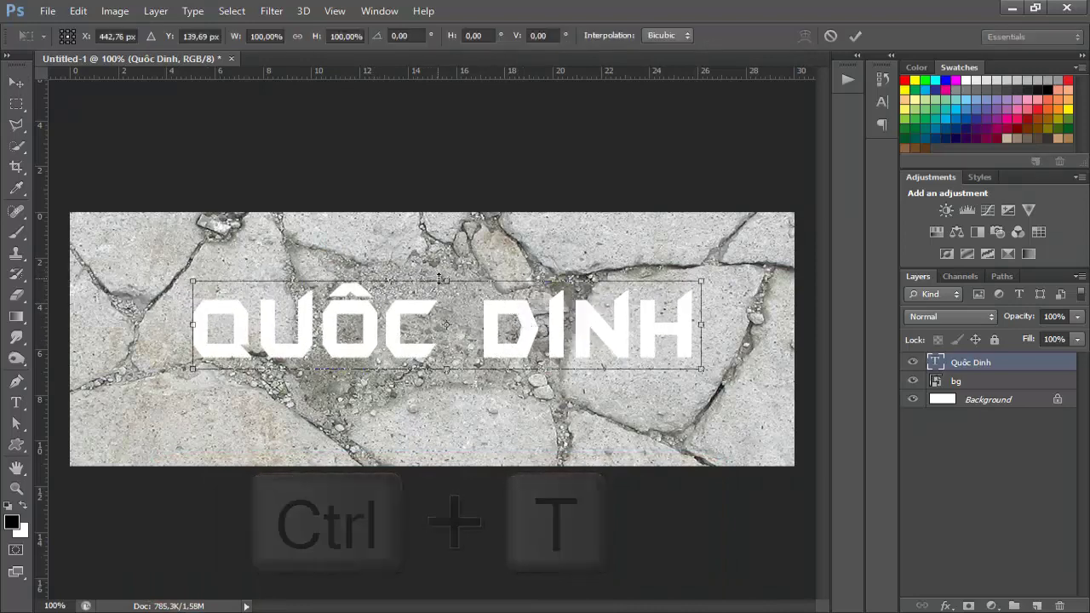
left_click_drag(446, 277, 446, 251)
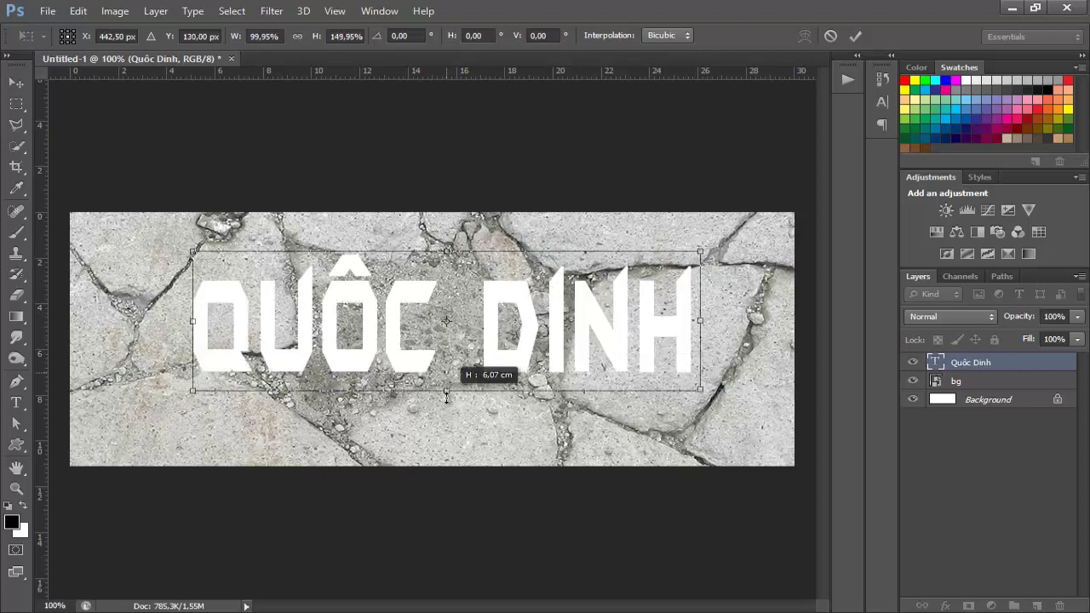
left_click_drag(446, 368, 446, 396)
left_click_drag(702, 324, 725, 323)
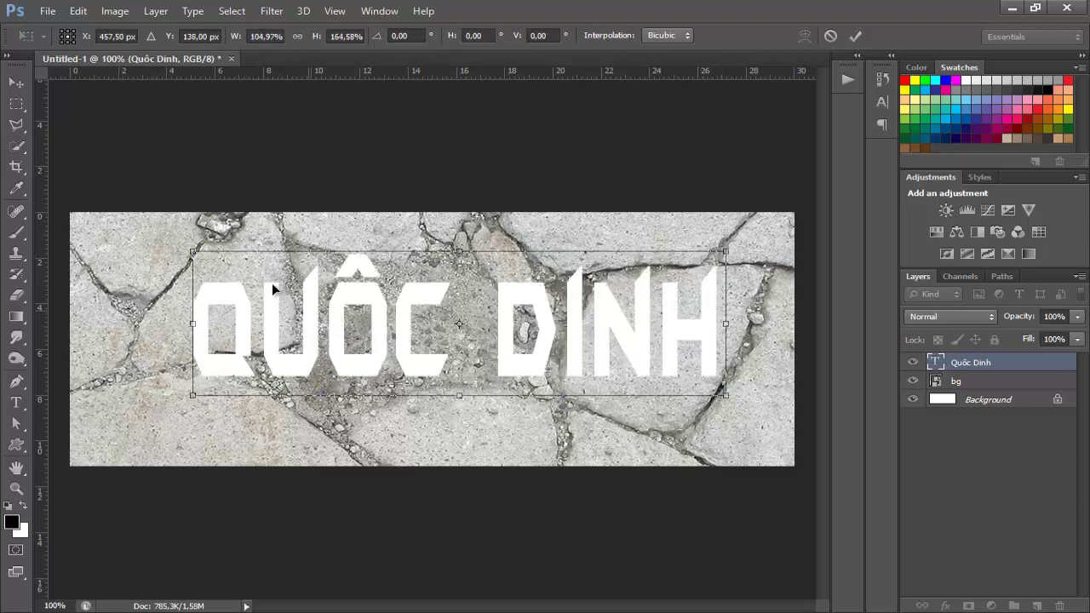
left_click_drag(189, 249, 181, 236)
left_click_drag(558, 327, 567, 343)
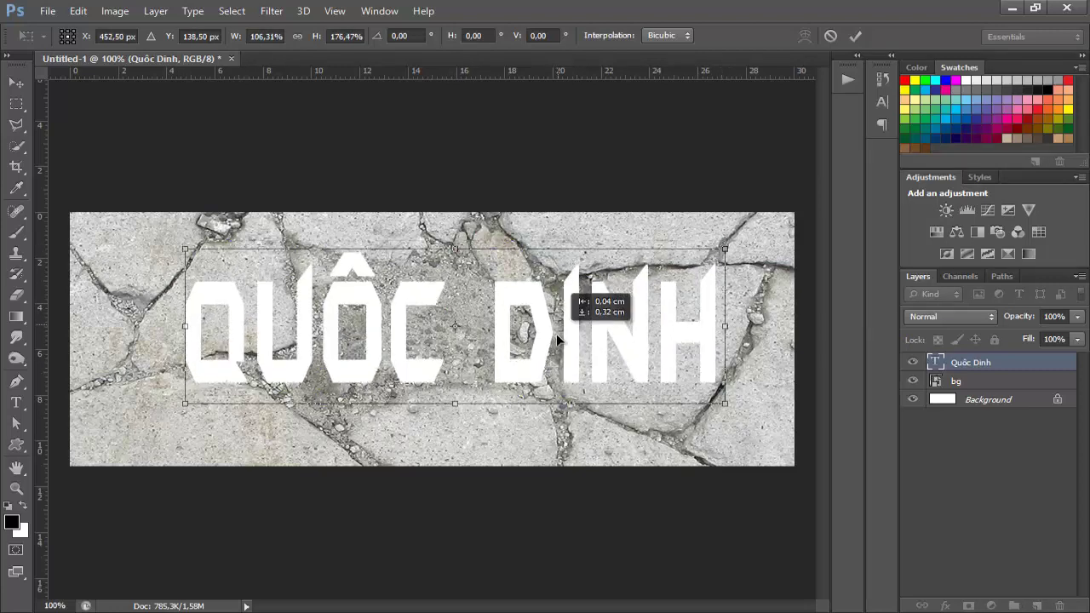
key("Right")
key("Right")
key("Right")
key("Right")
key("Right")
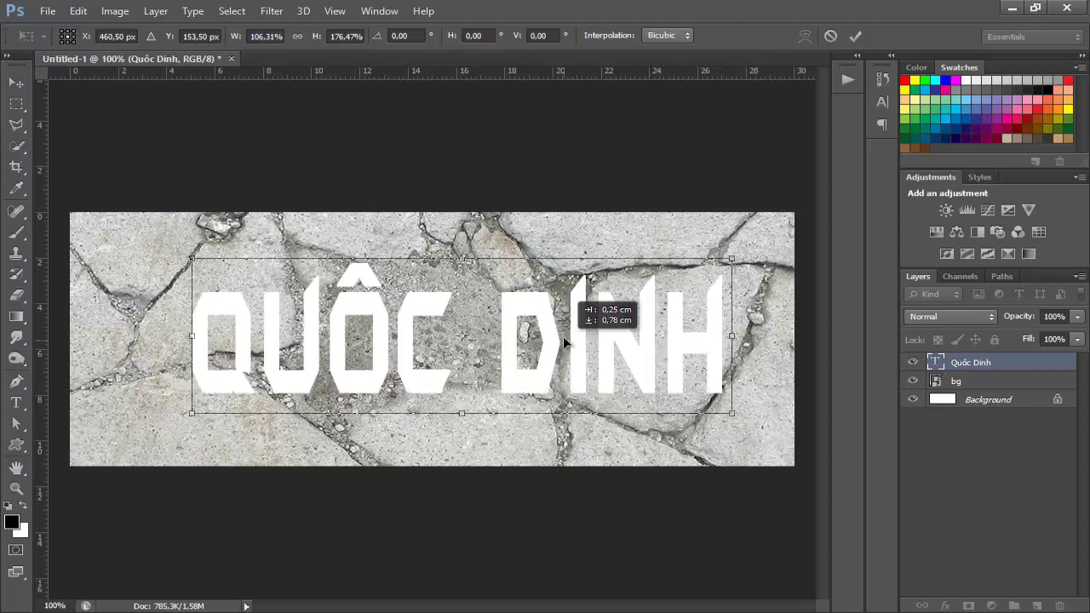
key("Return")
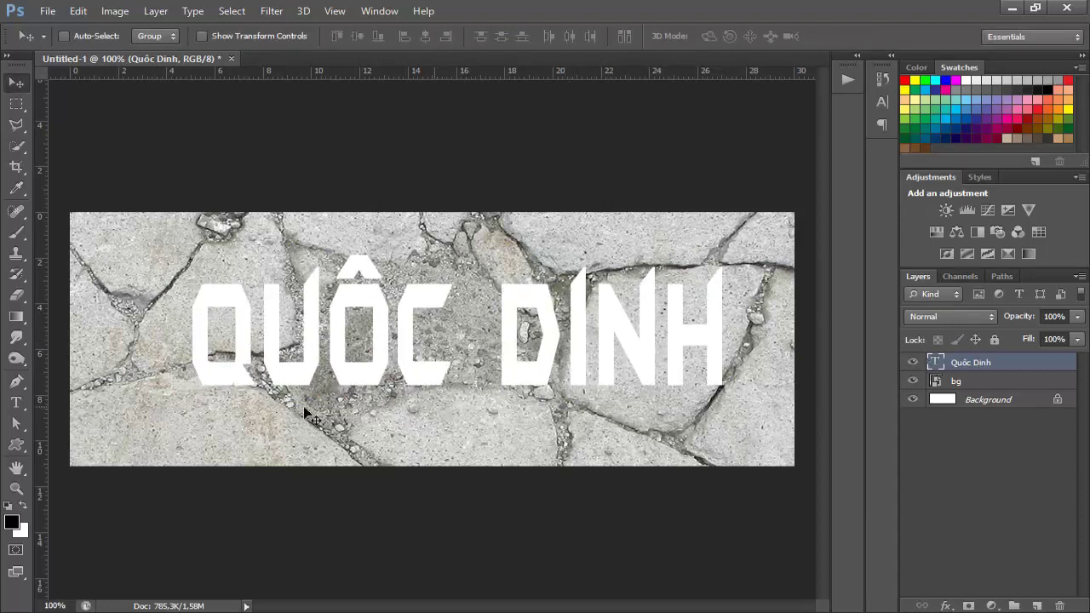
- Type a period on a new text layer and move it above the Ô
left_click(17, 404)
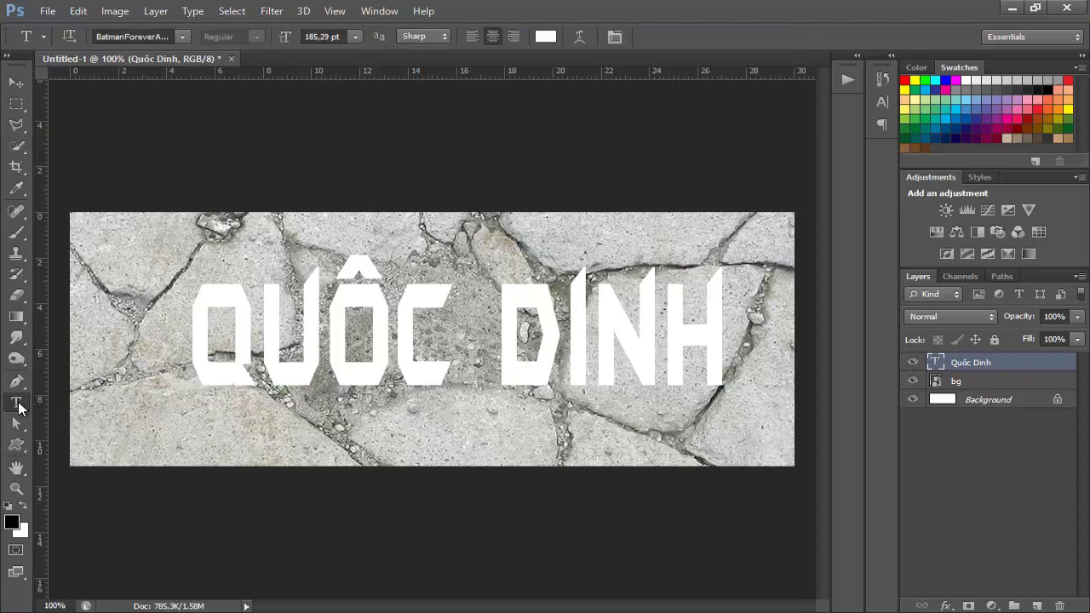
left_click(395, 430)
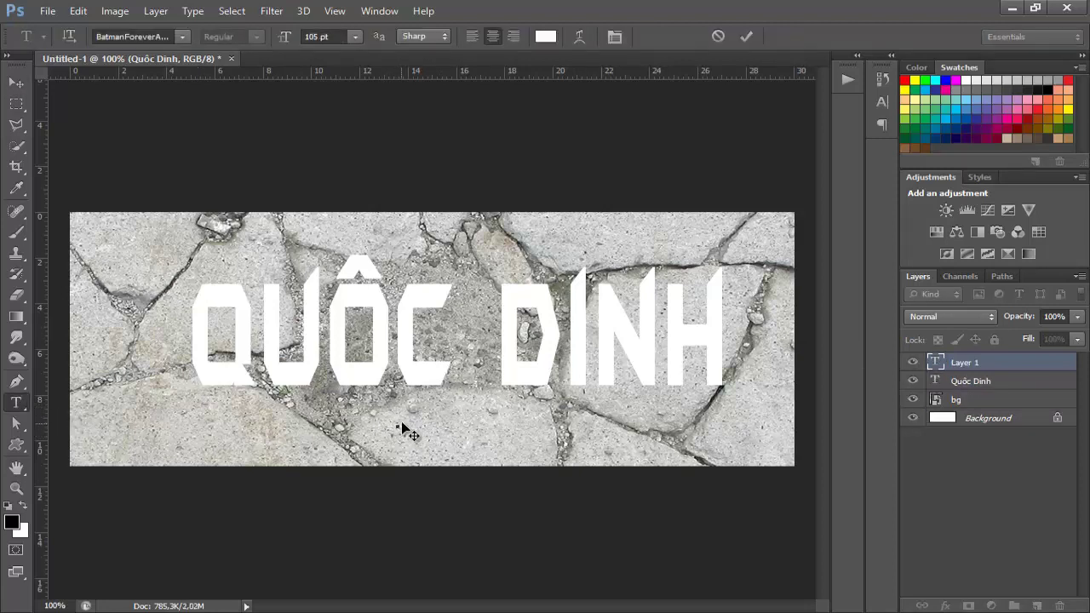
type(".")
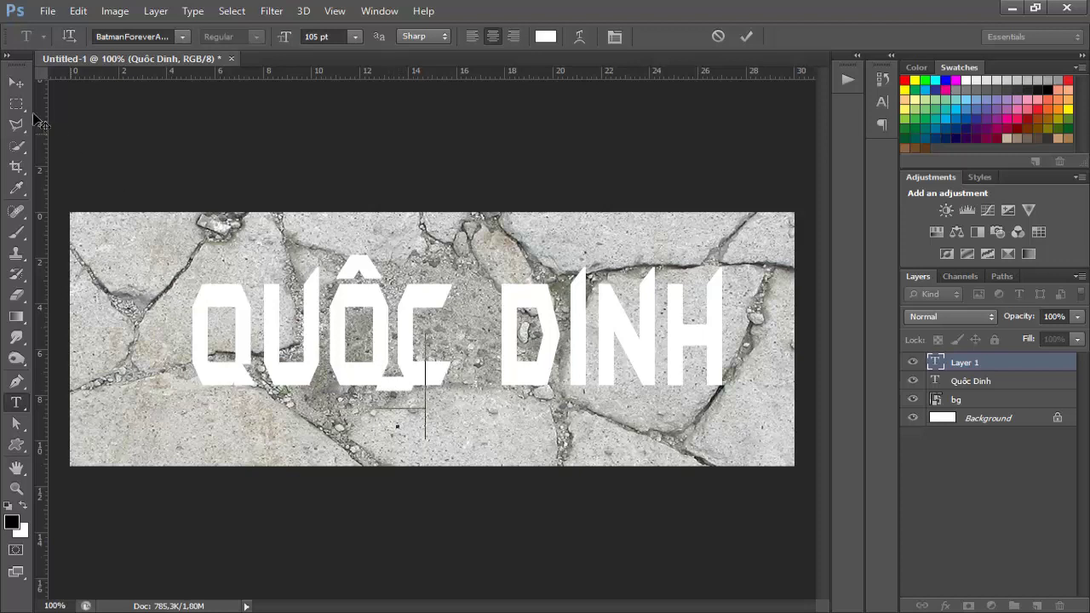
type("-")
left_click(17, 82)
left_click_drag(392, 394, 403, 266)
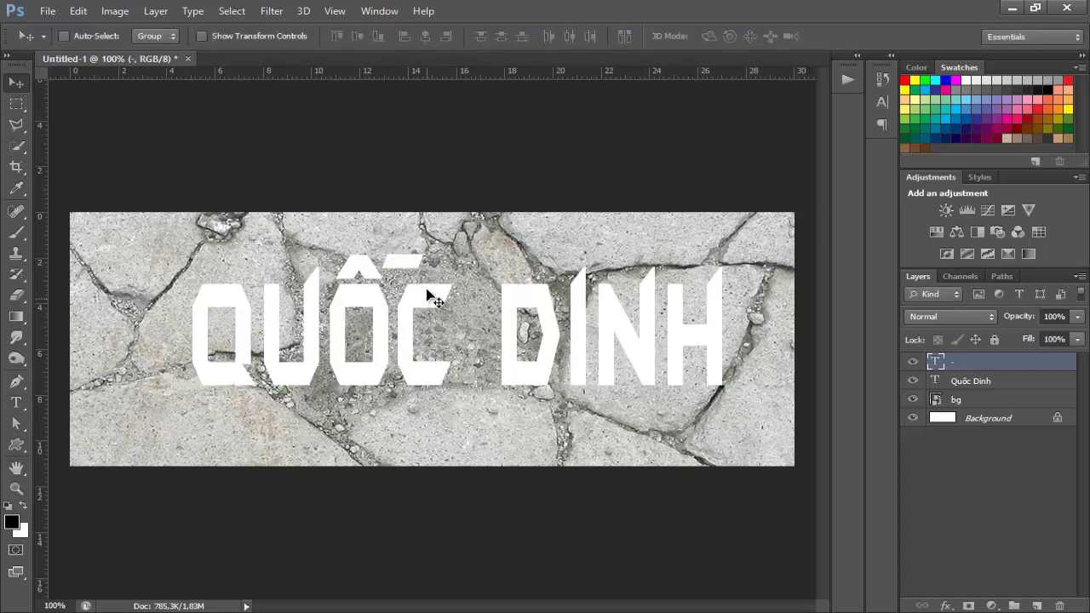
- Shrink and rotate the mark about -50° into an acute accent over the Ô
key("ctrl+t")
left_click_drag(437, 205, 422, 228)
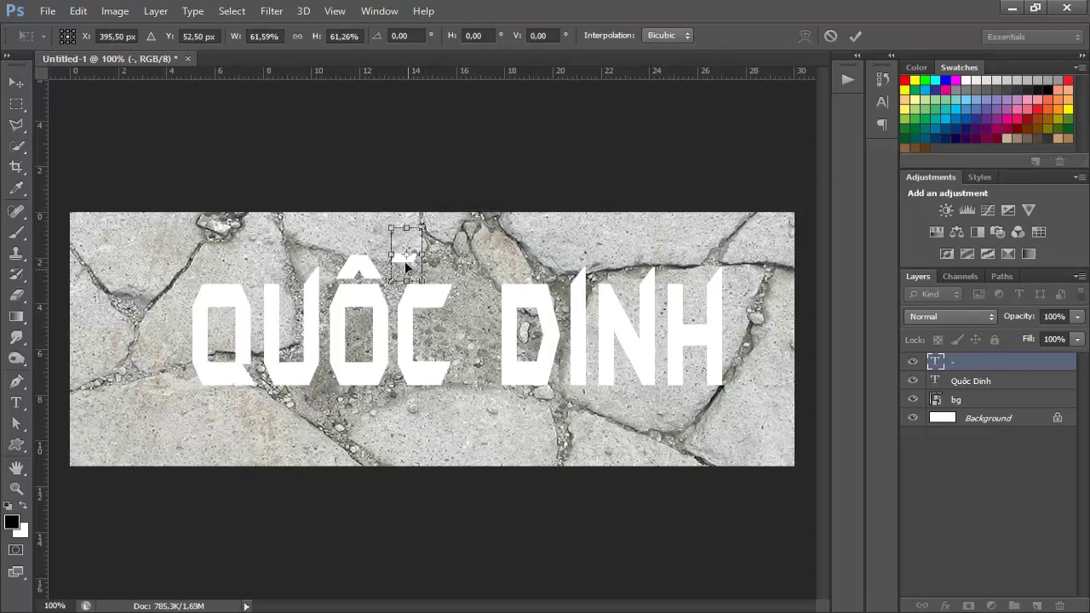
key("shift+Left")
key("shift+Down")
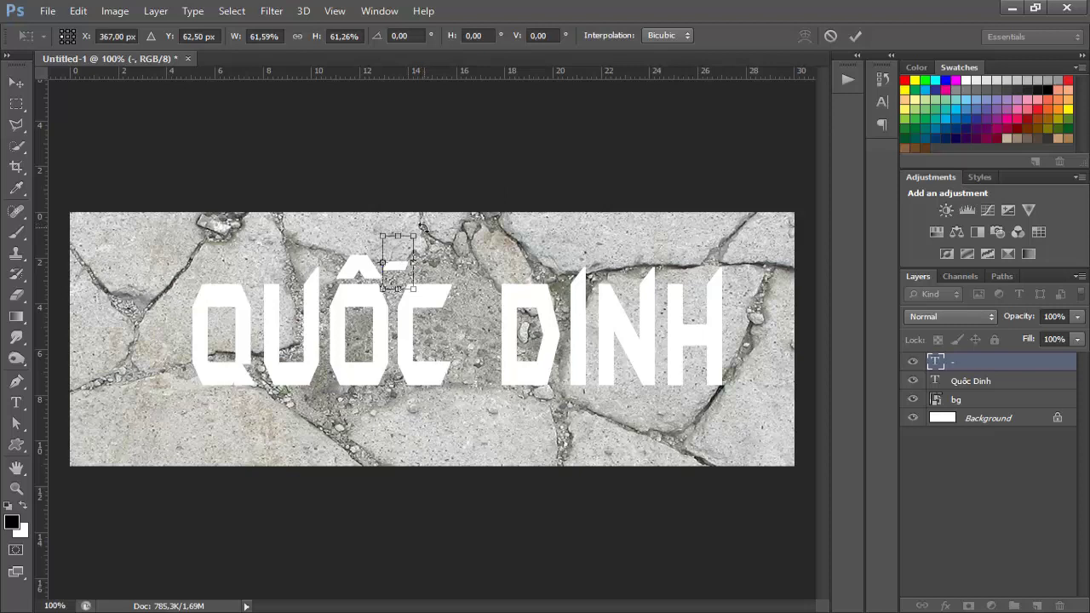
left_click_drag(424, 229, 374, 215)
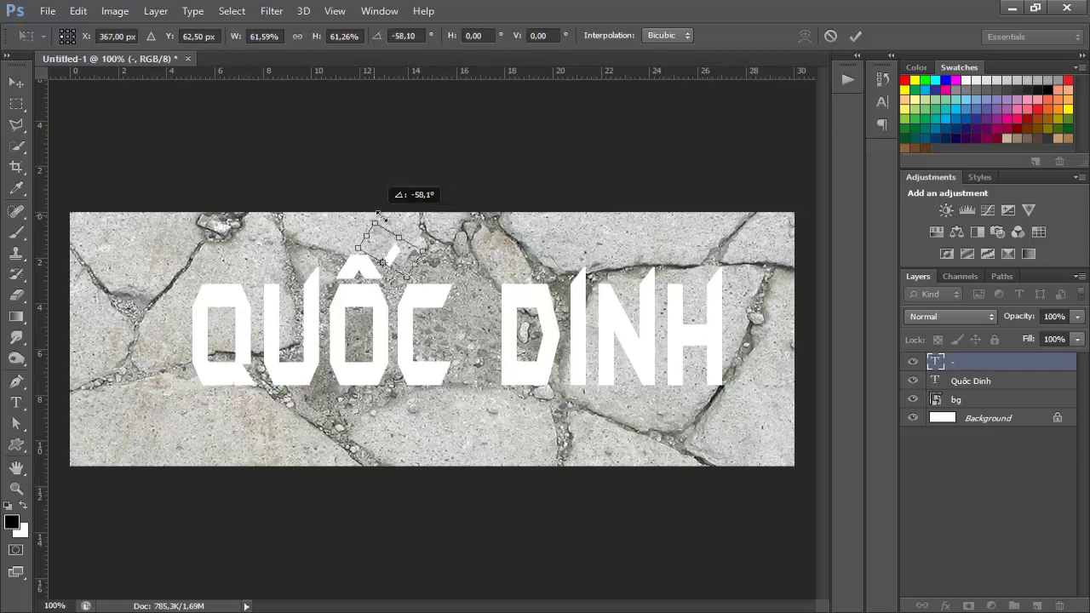
left_click_drag(398, 266, 444, 262)
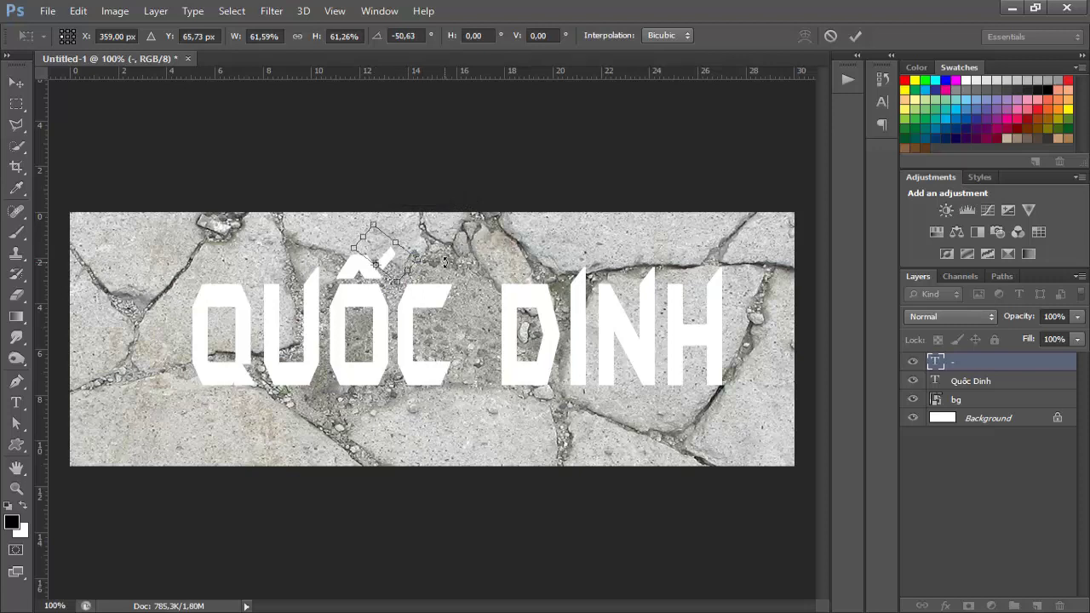
key("Return")
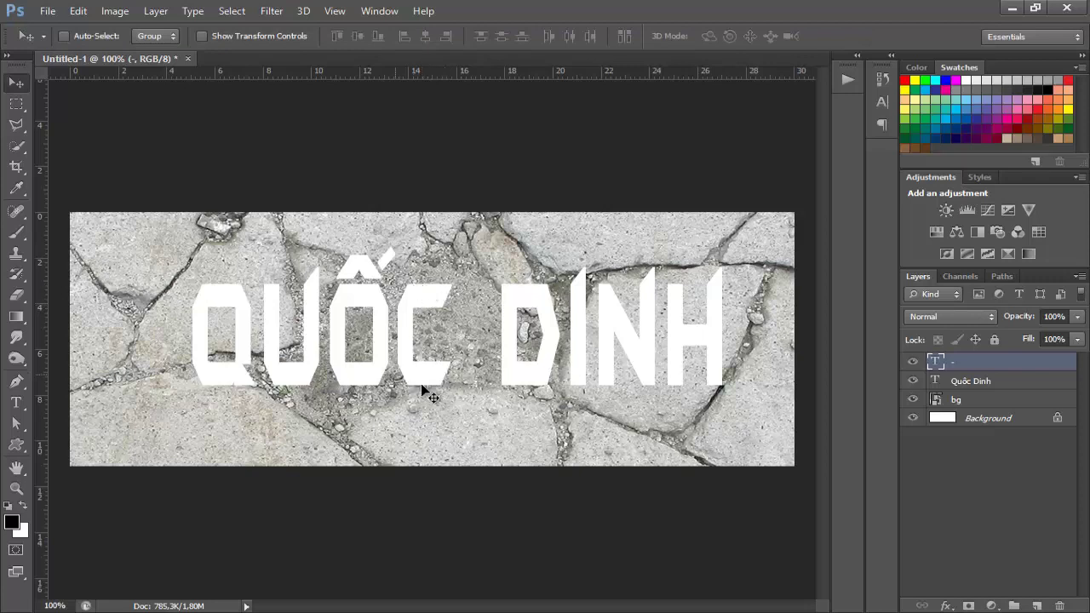
- Add a dash text layer and reshape it into a crossbar through the D
key("t")
left_click(461, 430)
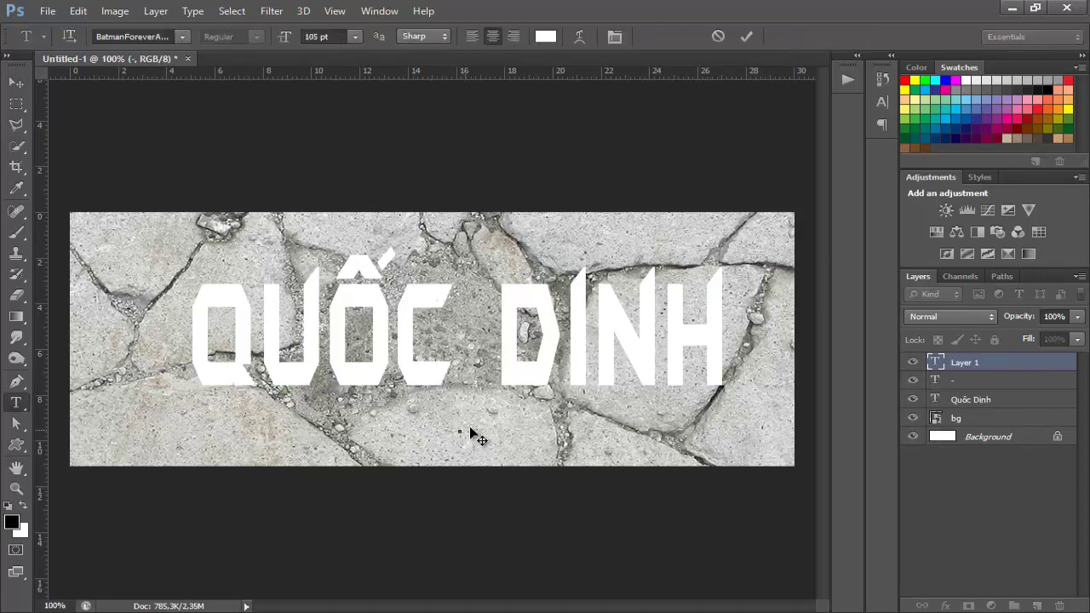
type("-")
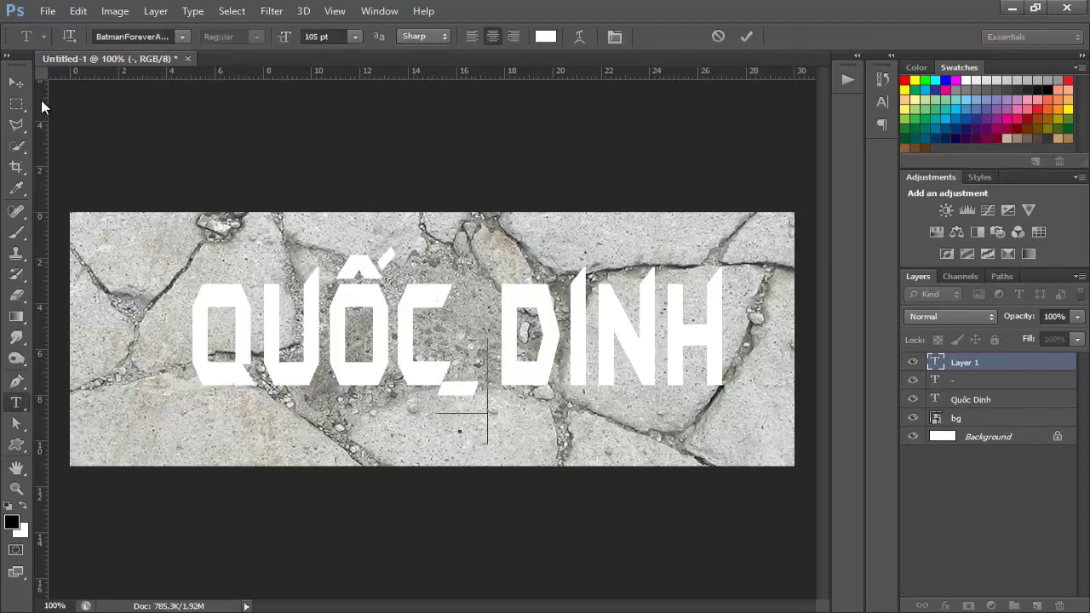
left_click(16, 82)
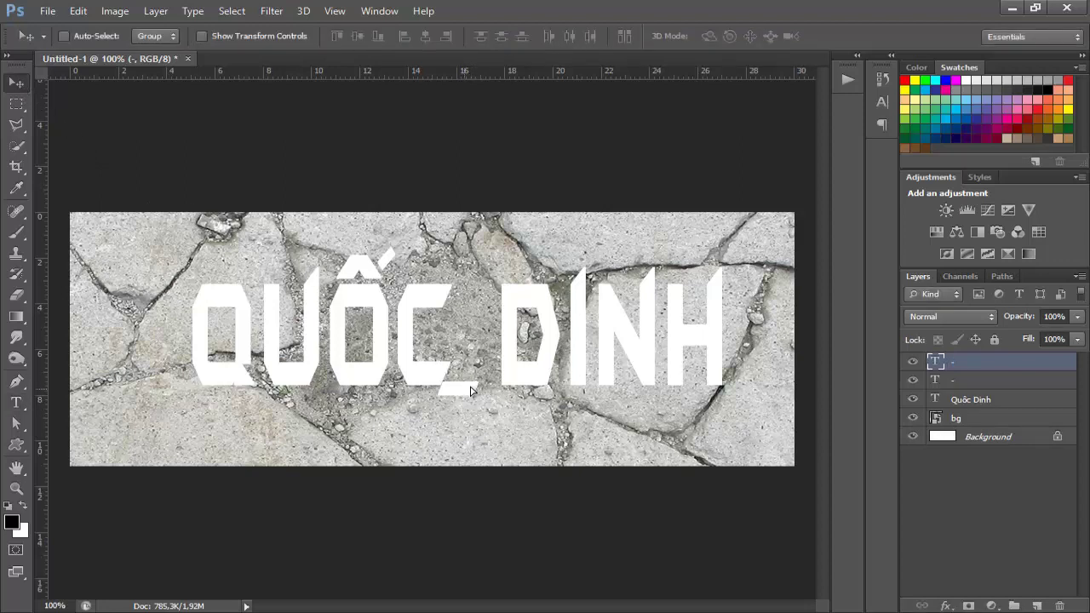
left_click_drag(471, 391, 521, 334)
key("ctrl+t")
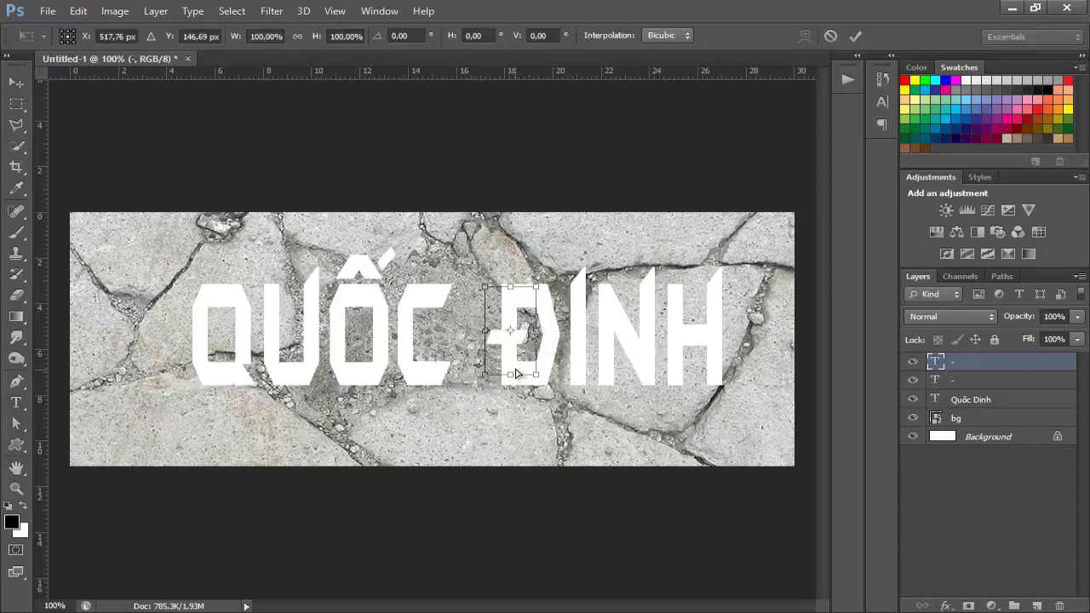
left_click_drag(510, 375, 510, 361)
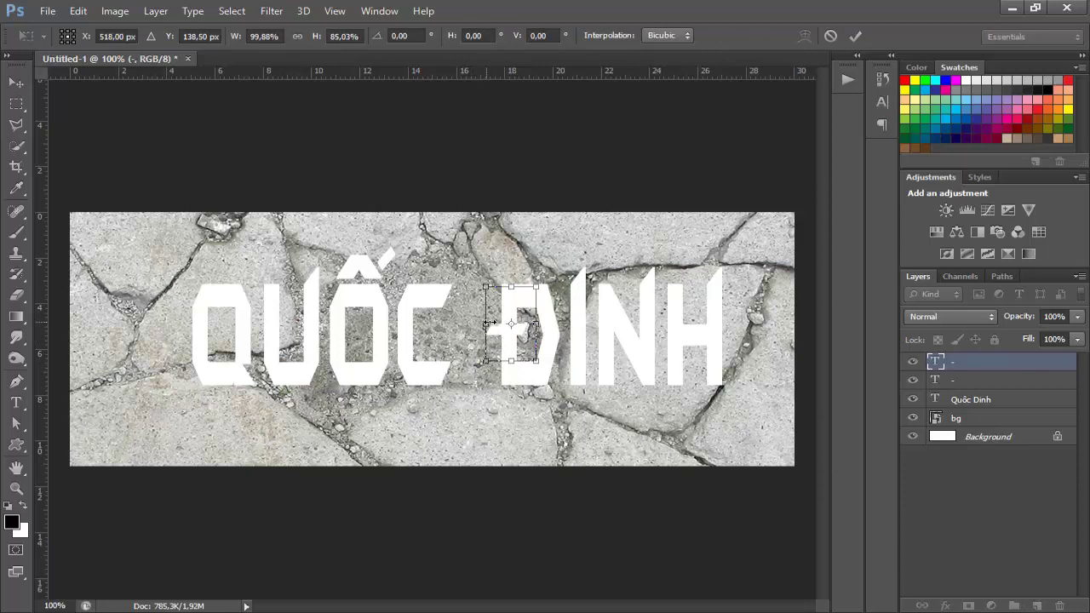
left_click_drag(488, 323, 512, 300)
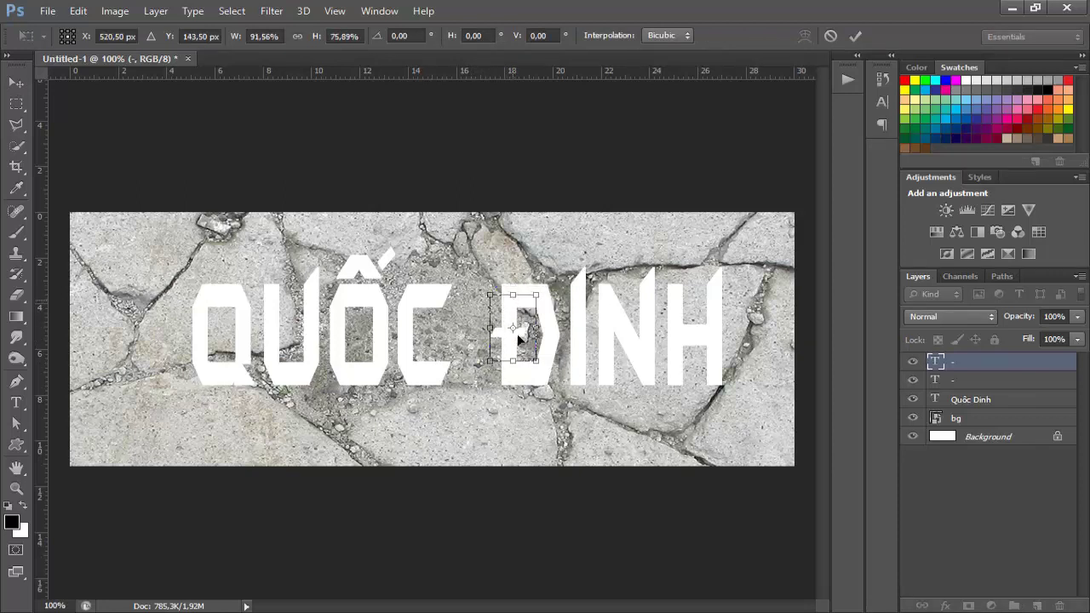
key("Return")
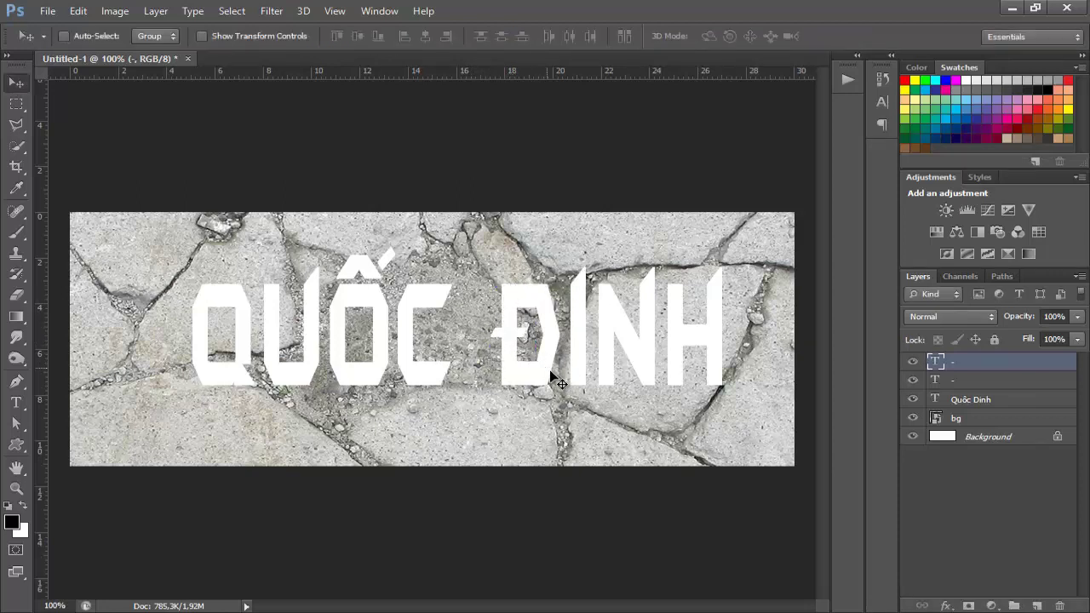
- Add a dot text layer and move it under the I of DINH
key("t")
left_click(466, 436)
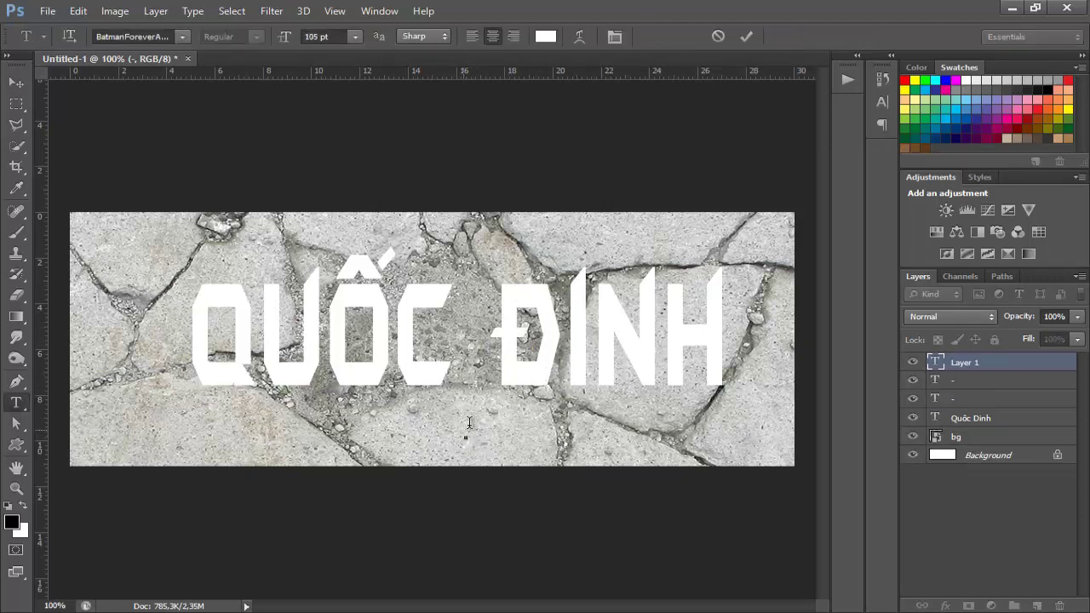
type("-")
key("ctrl+Return")
key("v")
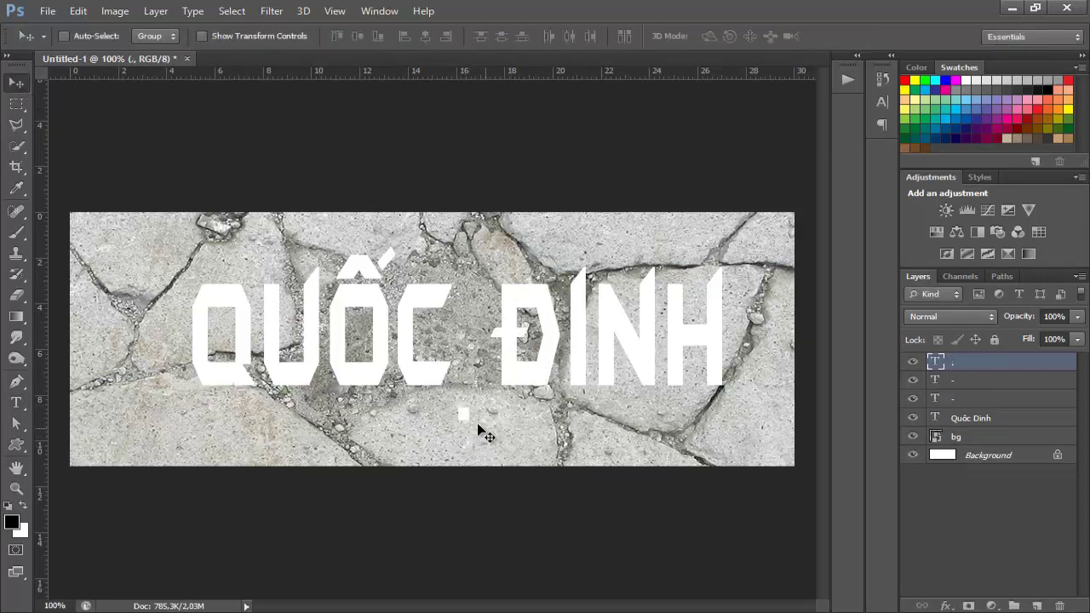
left_click_drag(466, 421, 579, 402)
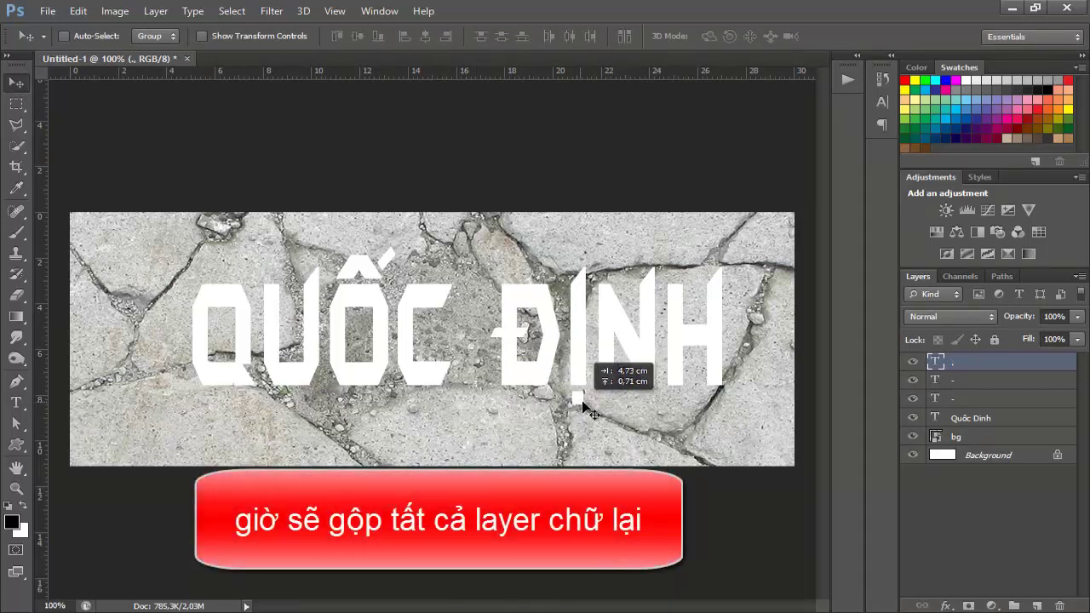
- Nudge the dot up, merge all title text layers, and name the result 'quốc định'
key("Up")
key("Up")
key("Up")
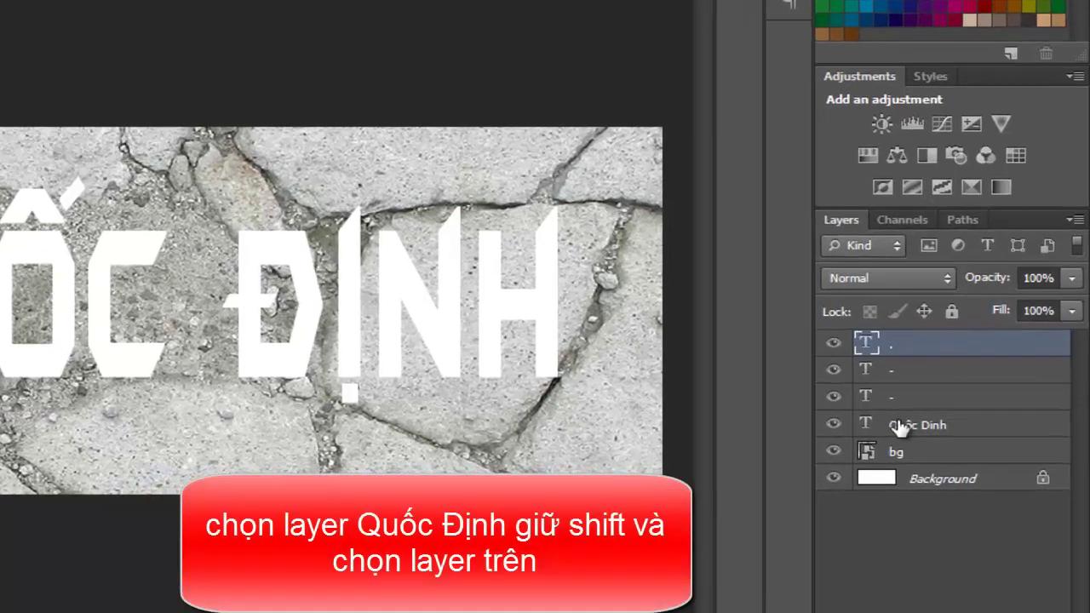
left_click(903, 422)
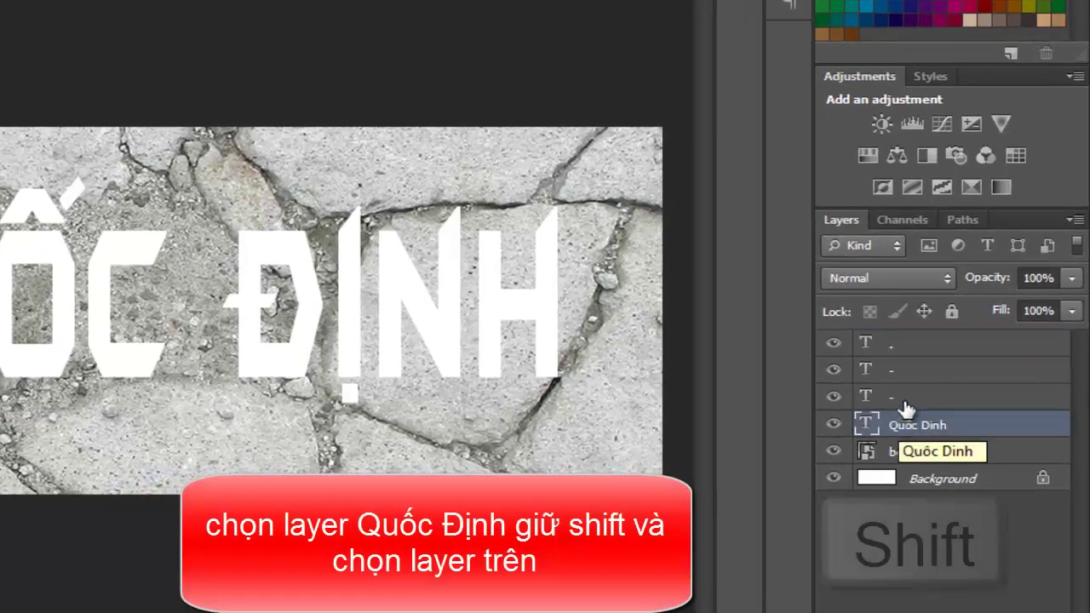
left_click(917, 351, "shift")
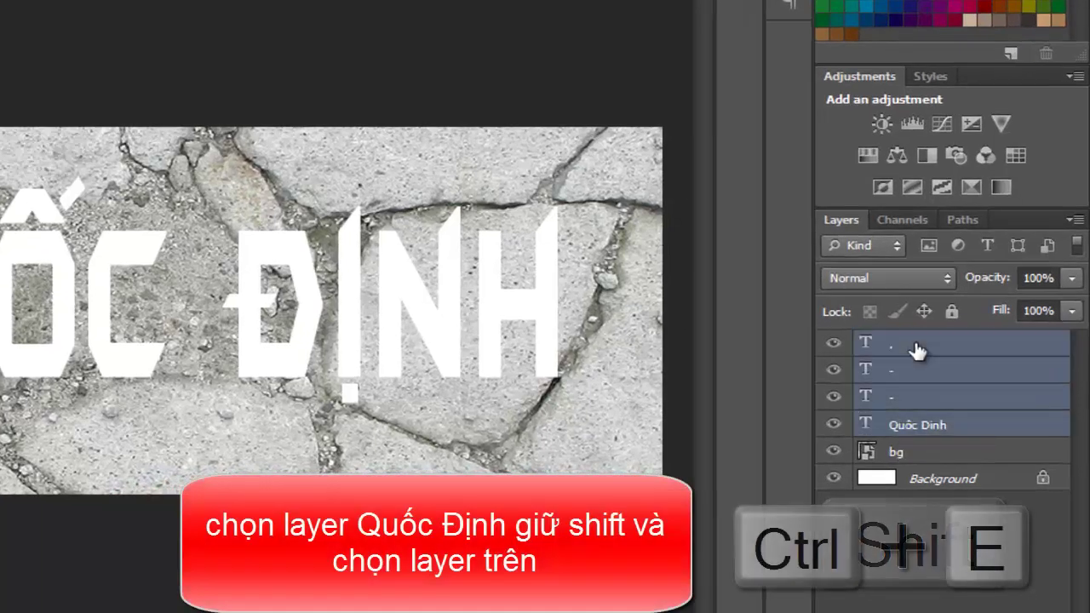
key("ctrl+e")
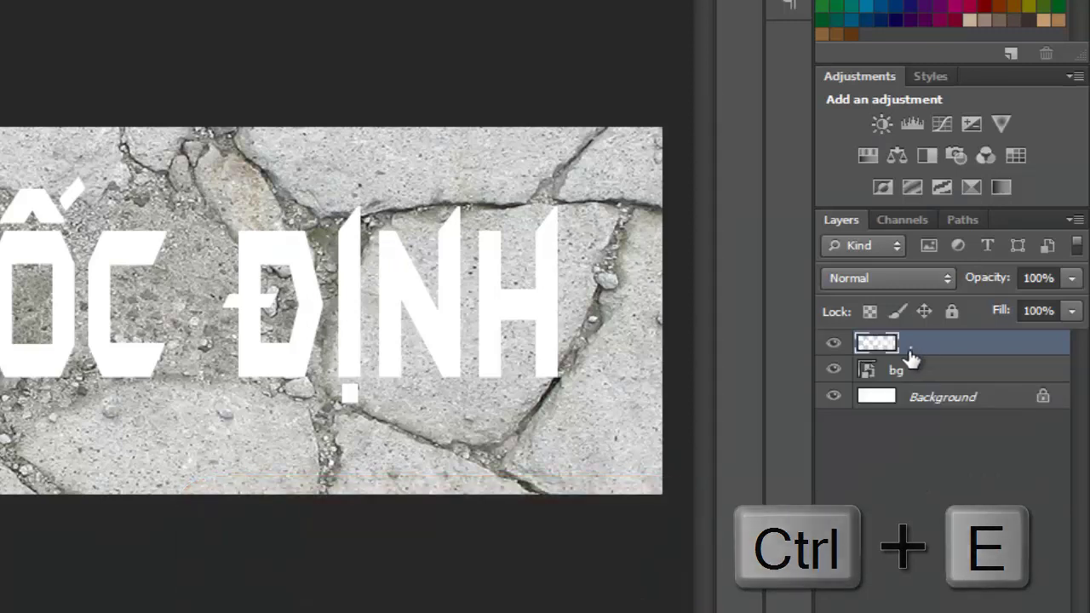
double_click(911, 345)
type("quốc định")
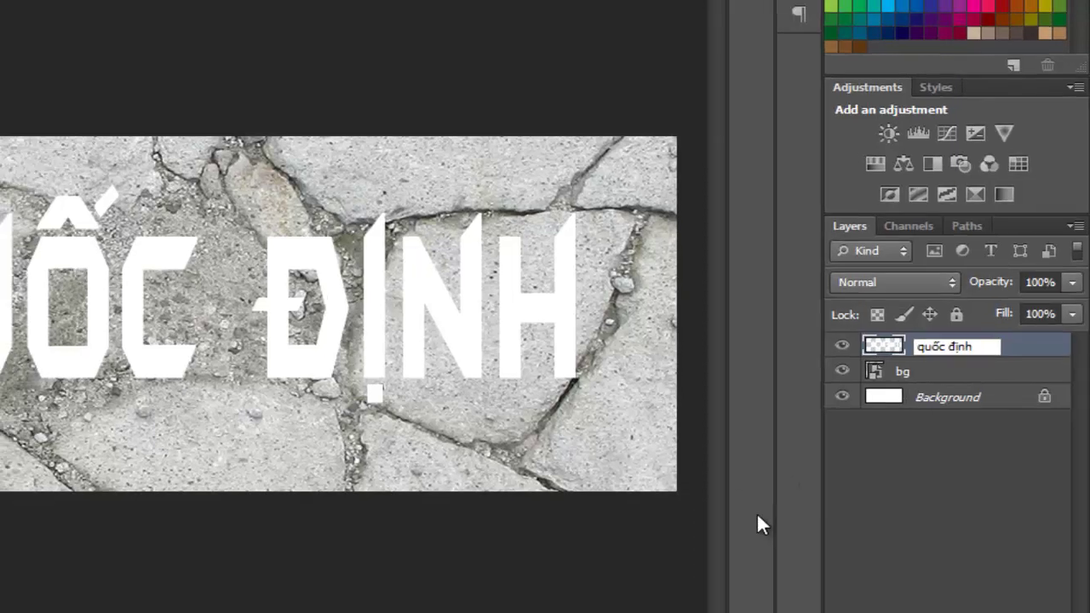
left_click(926, 499)
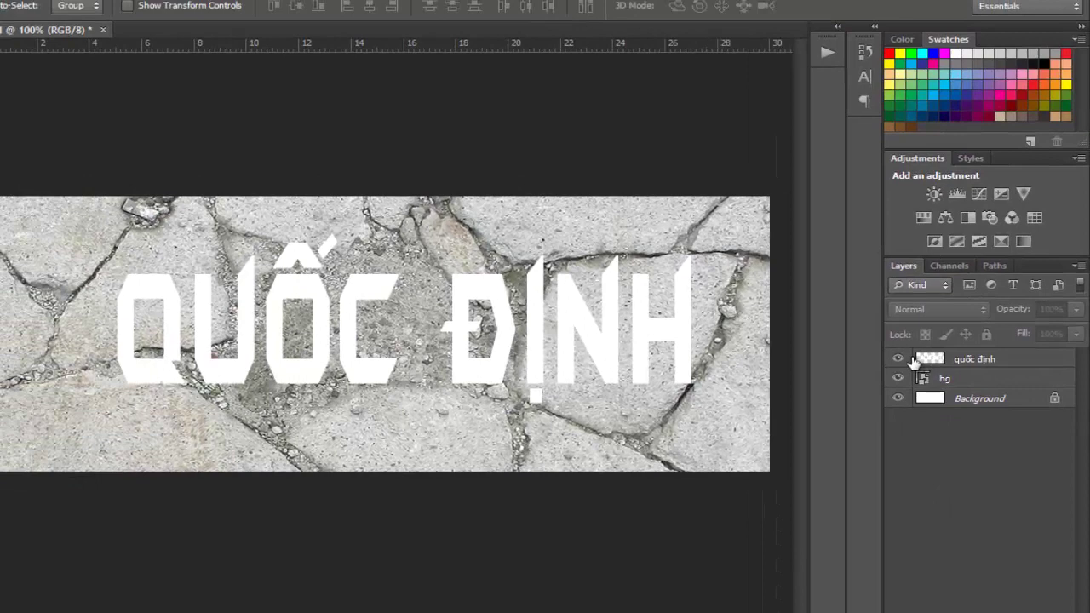
left_click(913, 361)
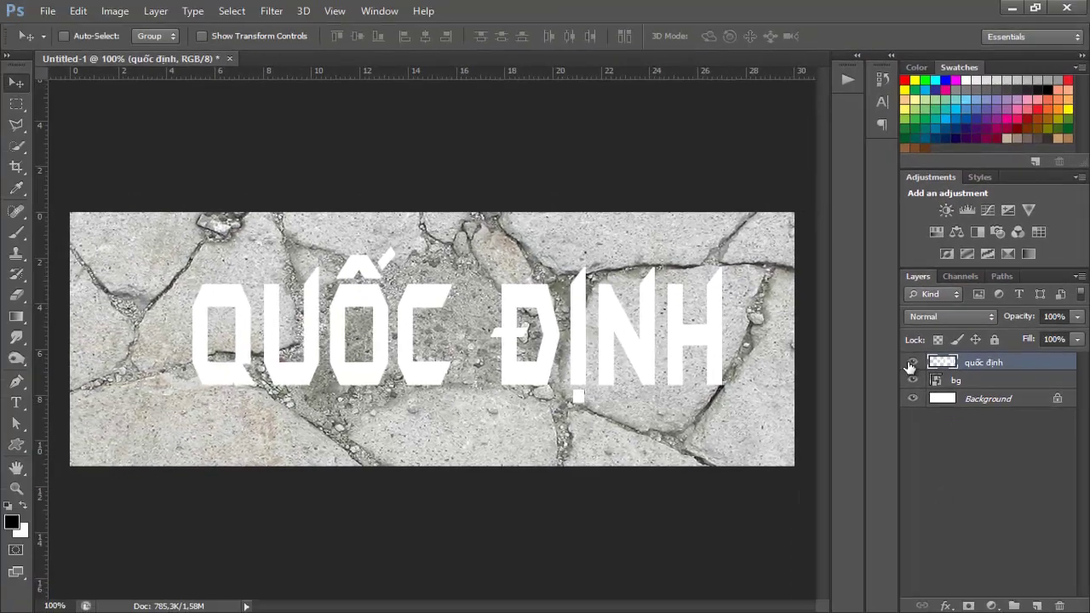
- Cut a triangular shard from the Q's left edge onto Layer 1 with the Polygonal Lasso
left_click(898, 360)
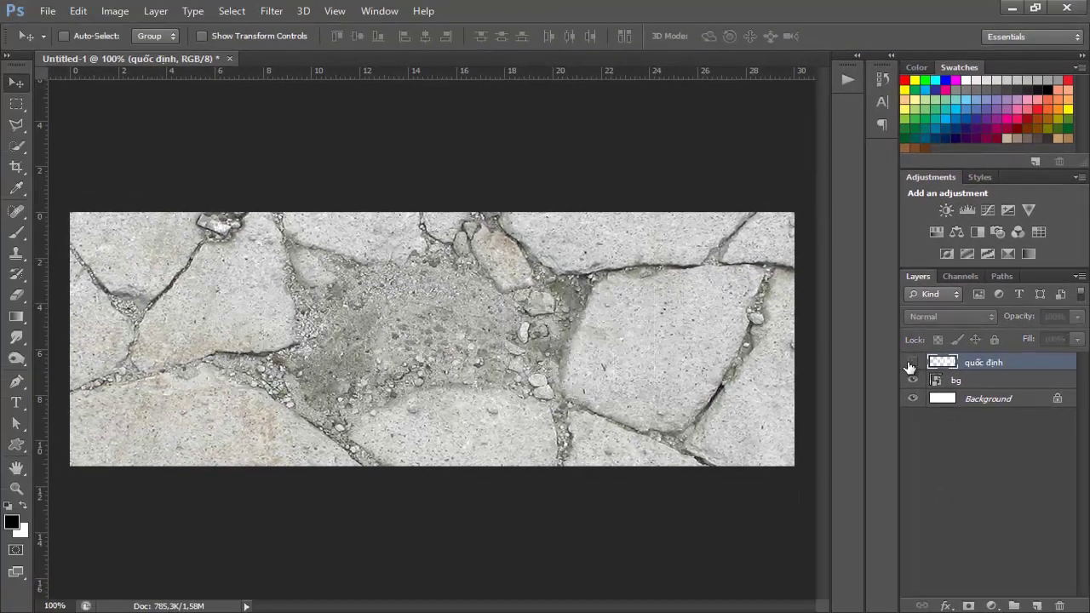
left_click(911, 362)
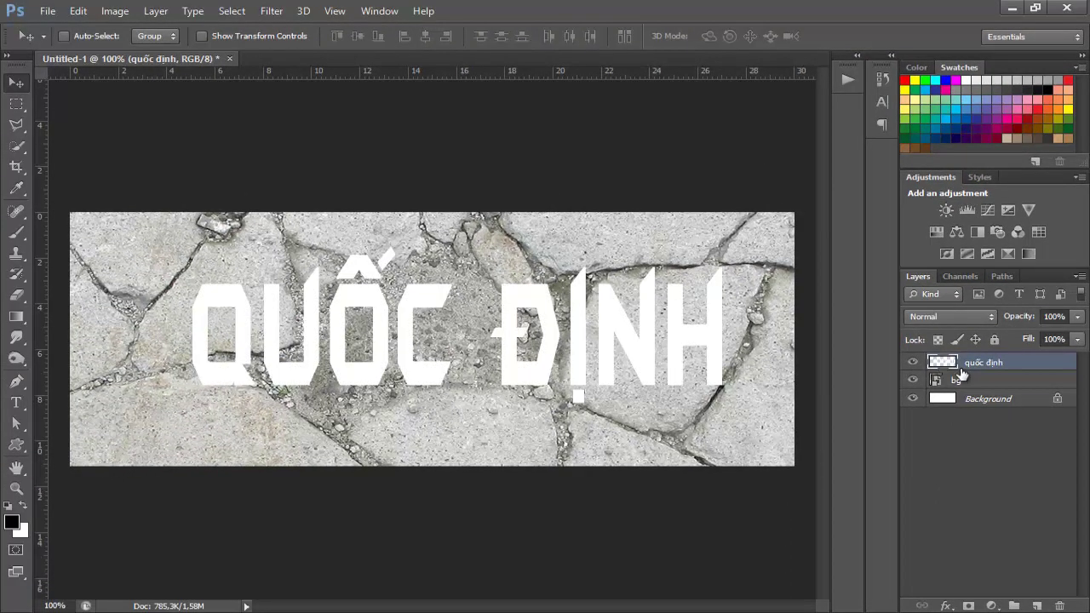
left_click(18, 128)
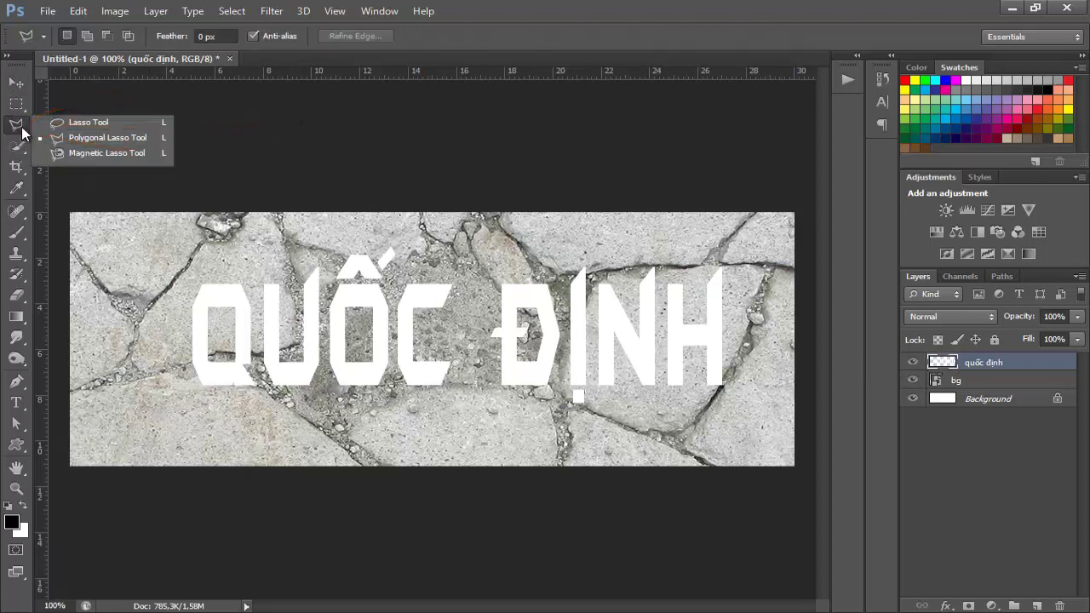
left_click(121, 138)
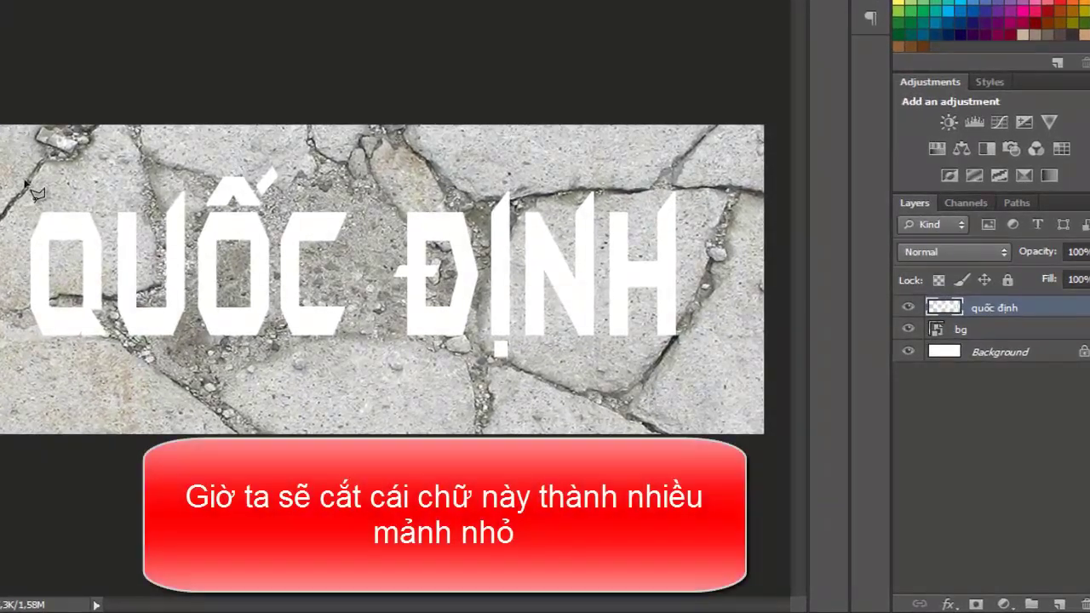
left_click(60, 196)
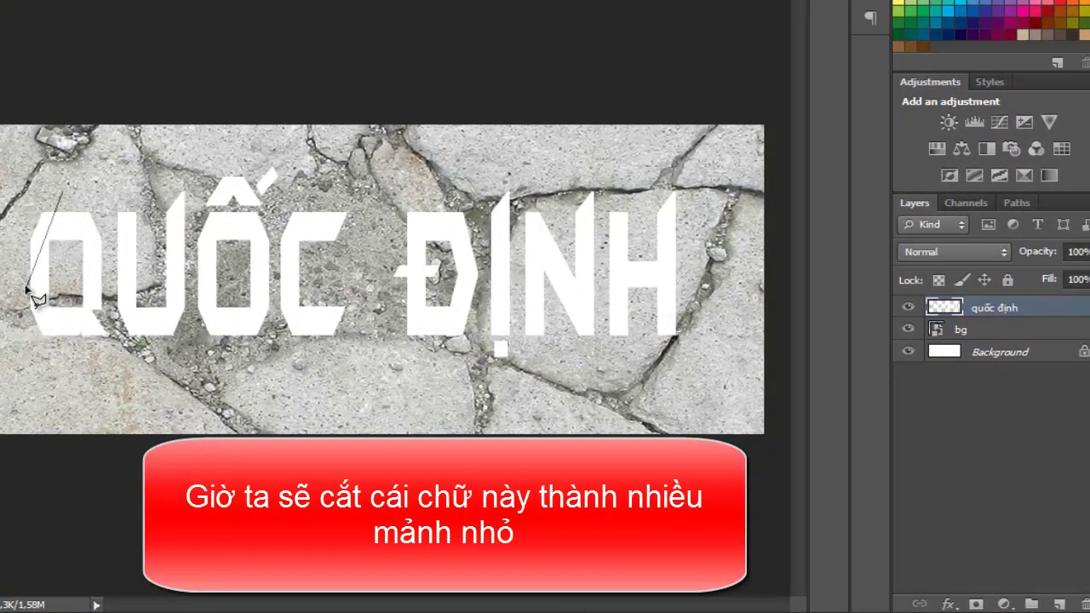
left_click(20, 276)
left_click(3, 188)
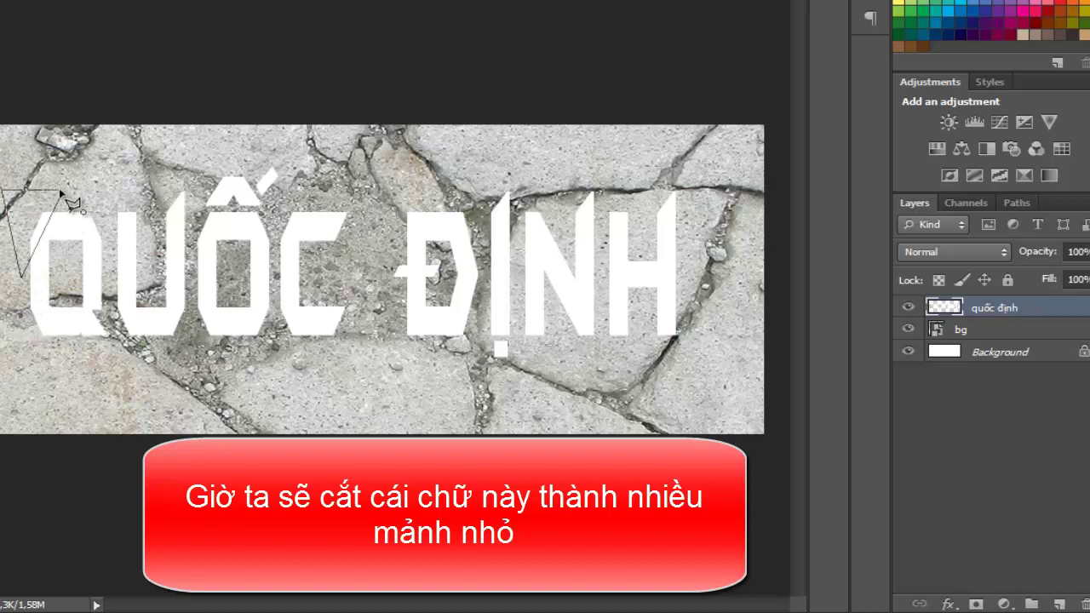
left_click(63, 192)
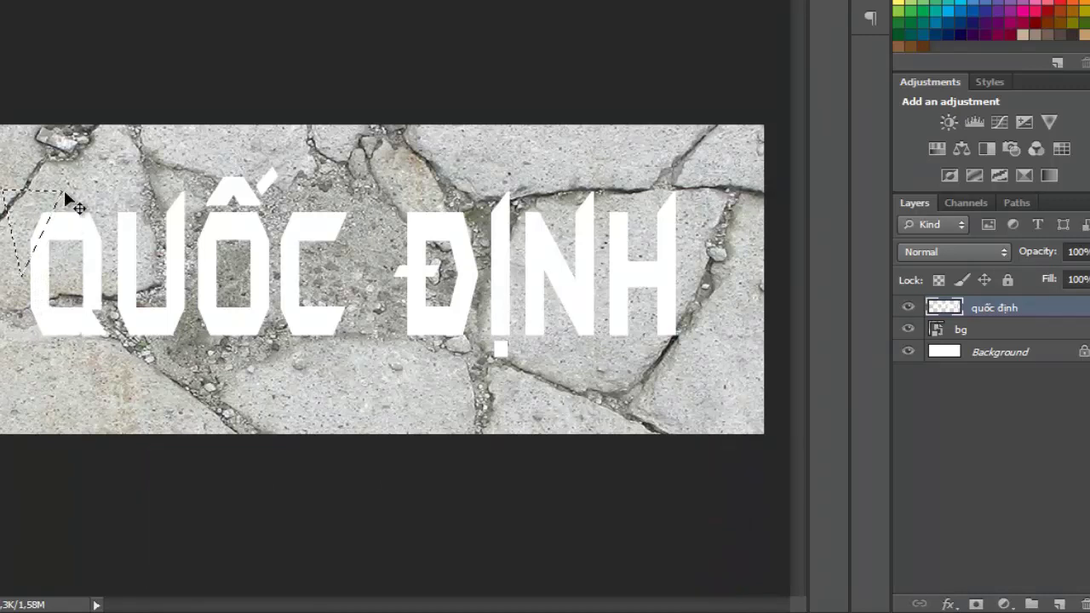
key("ctrl+shift+j")
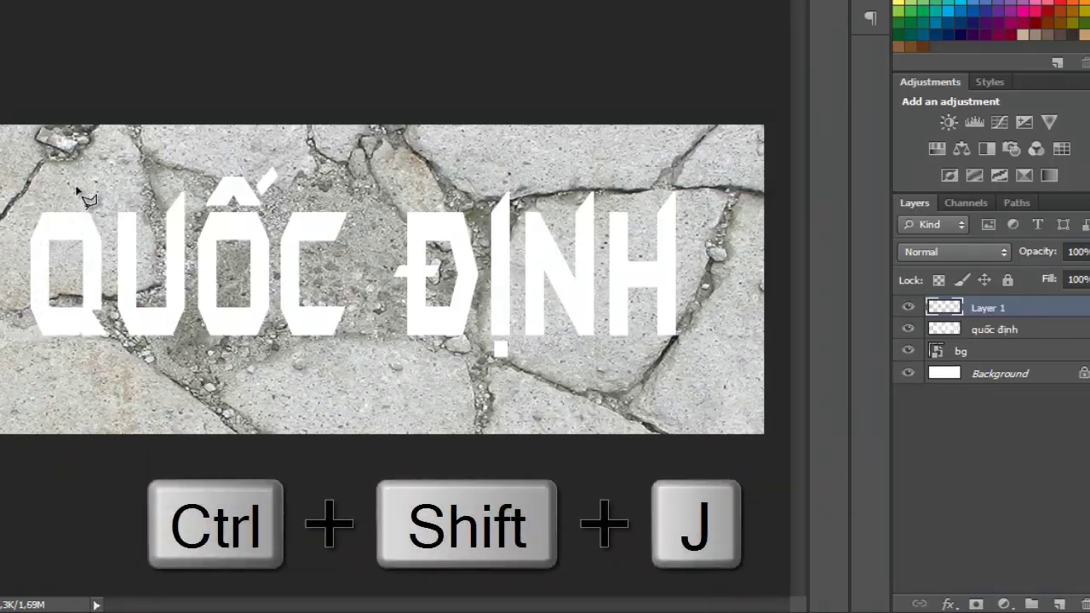
- Cut a second shard across the Q onto Layer 2
left_click(908, 331)
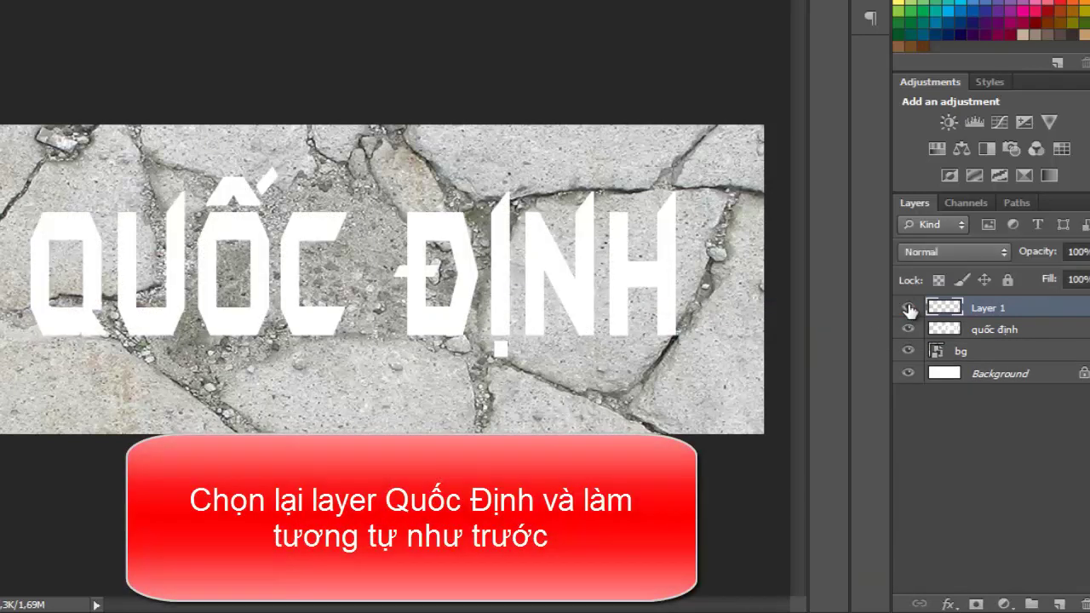
left_click(941, 332)
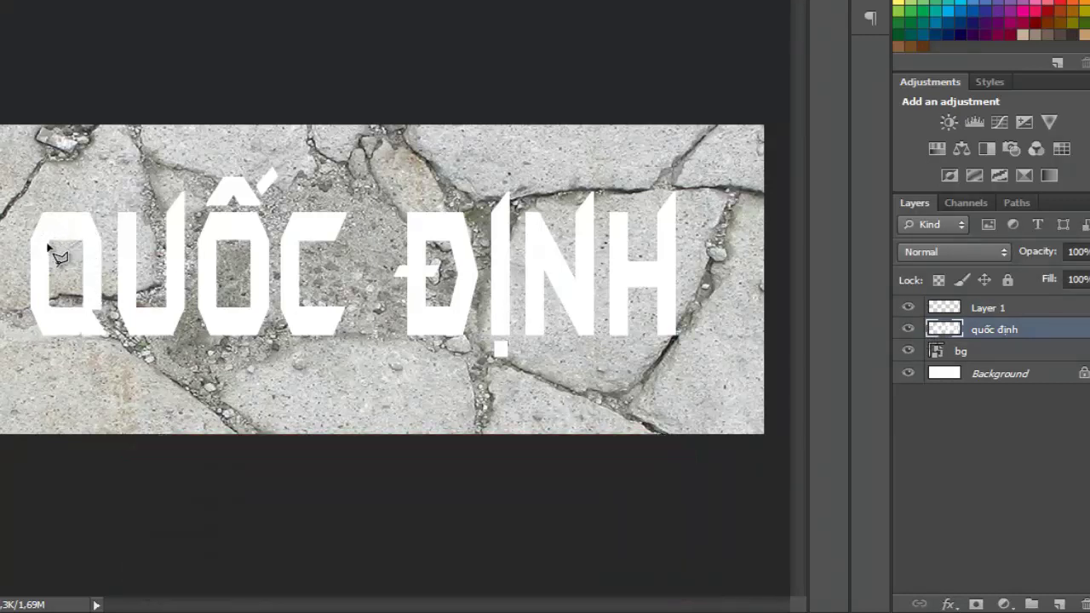
left_click(24, 278)
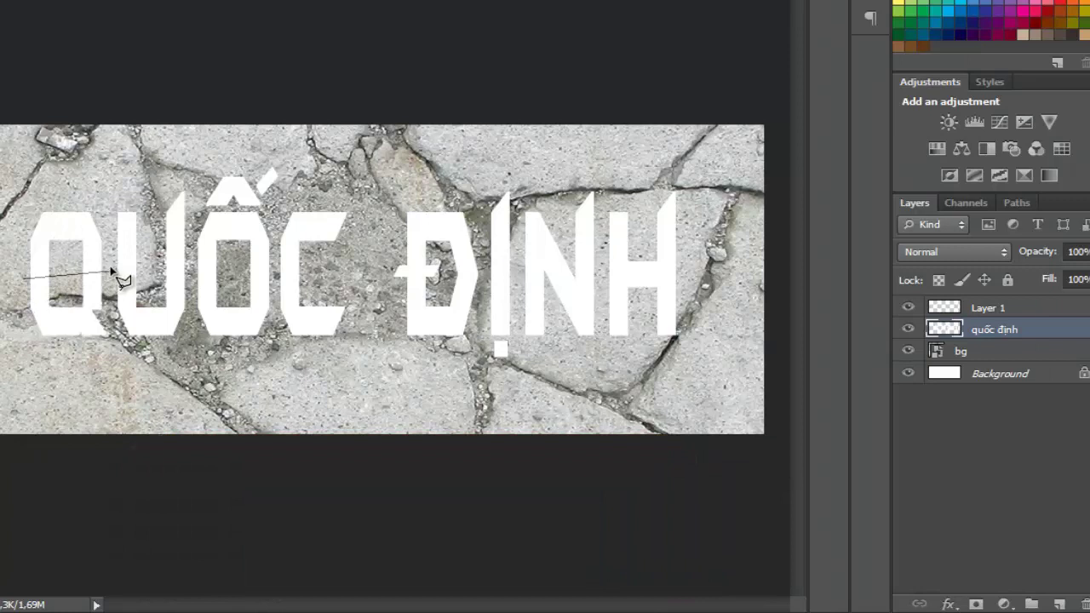
left_click(109, 270)
left_click(96, 198)
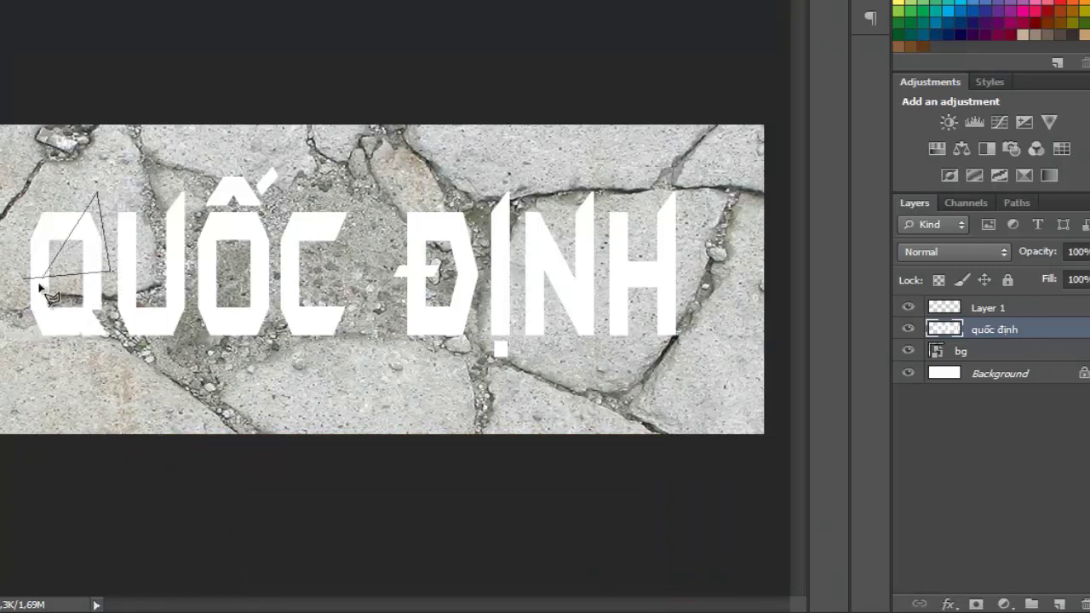
left_click(25, 280)
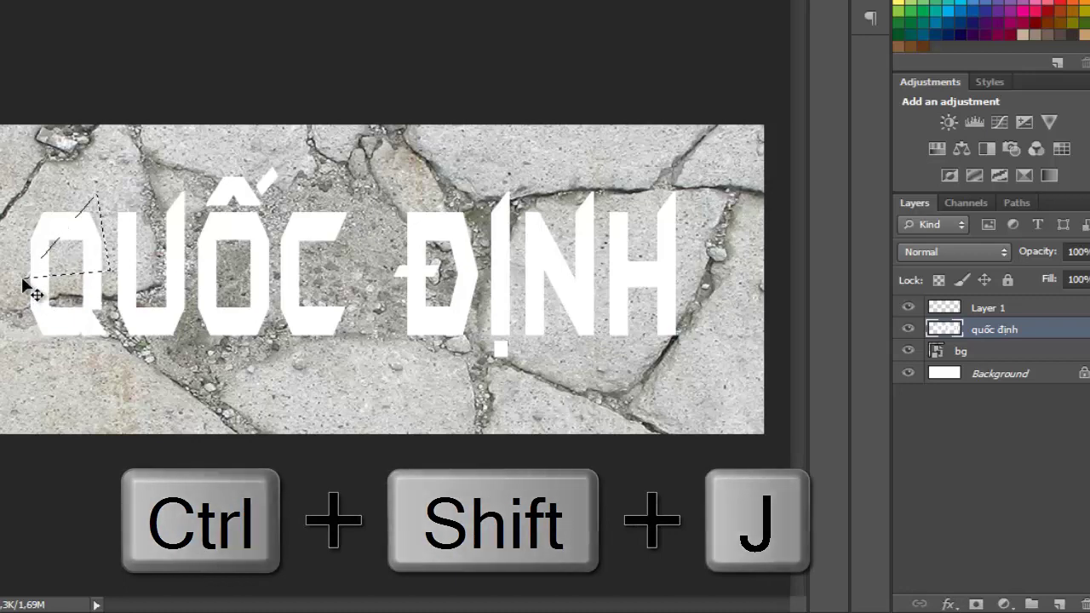
key("ctrl+shift+j")
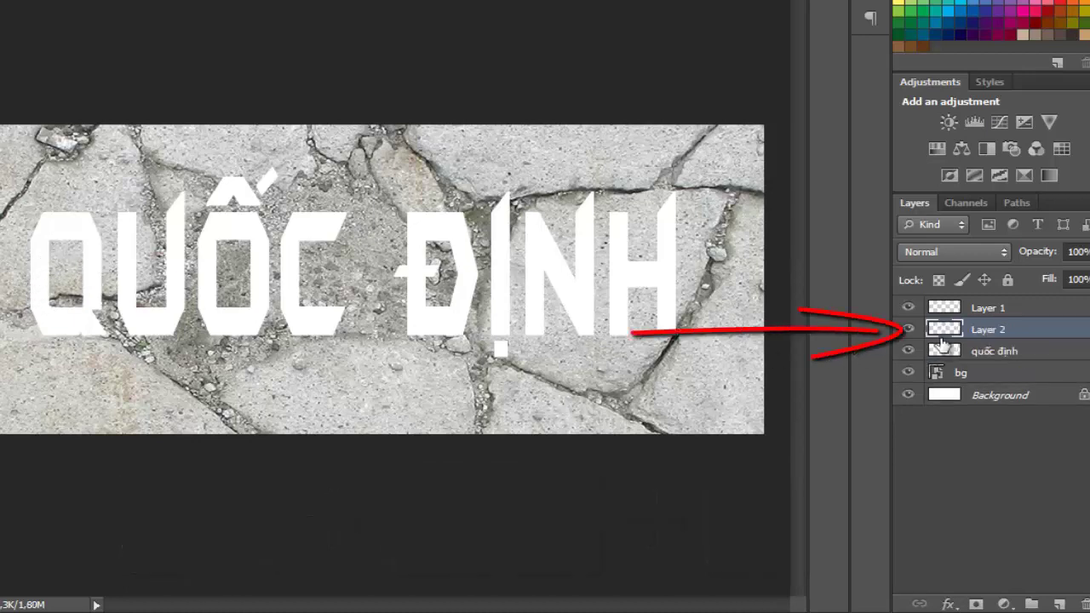
- Cut a triangular shard from the Q's bottom onto Layer 3, then hide Layers 1–3
left_click(992, 353)
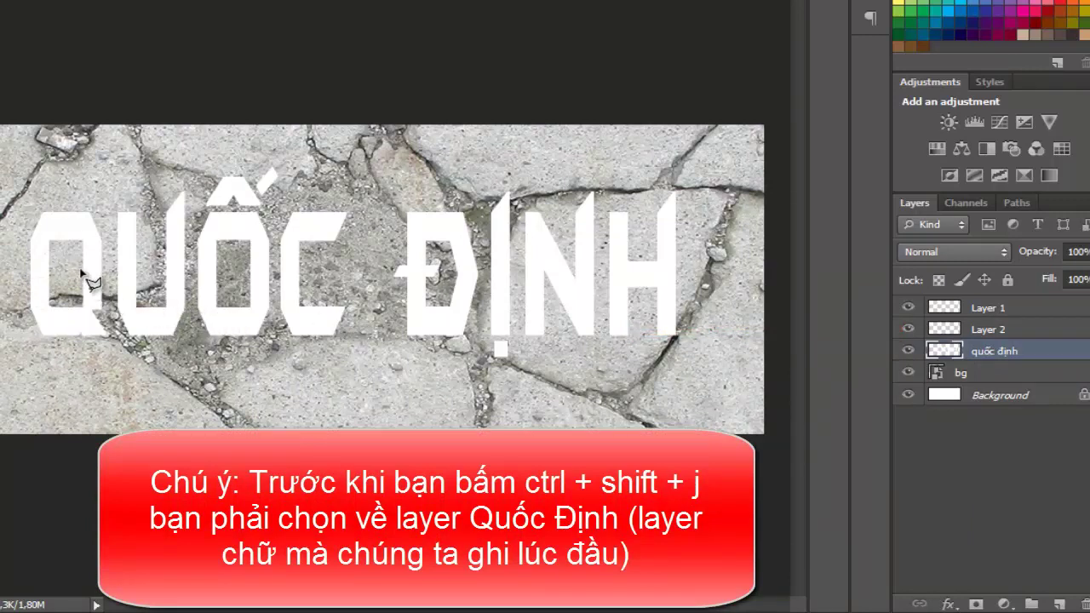
left_click(53, 297)
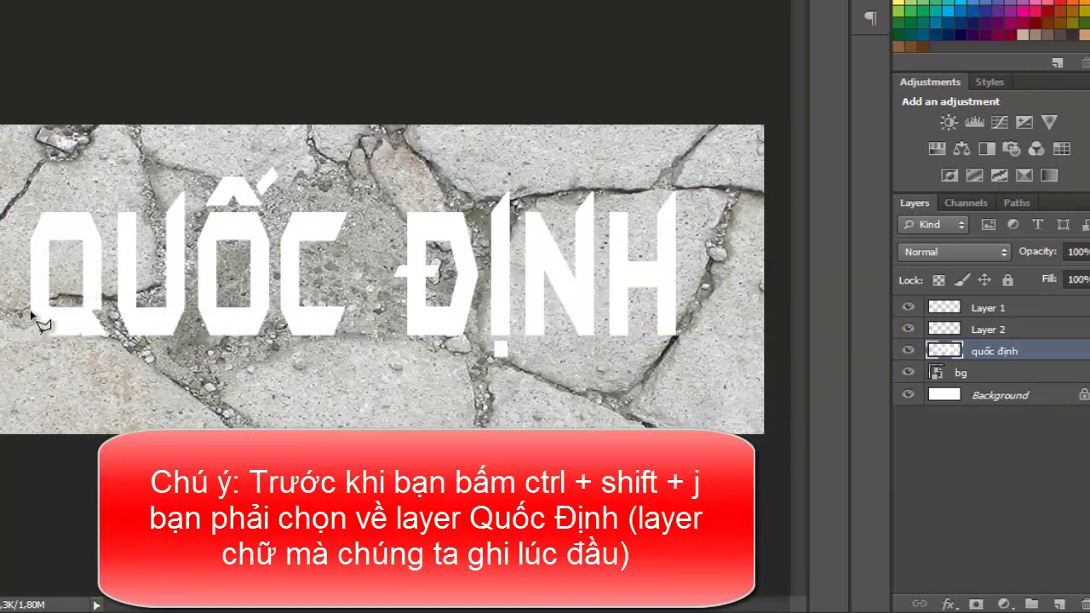
left_click(20, 356)
left_click(111, 368)
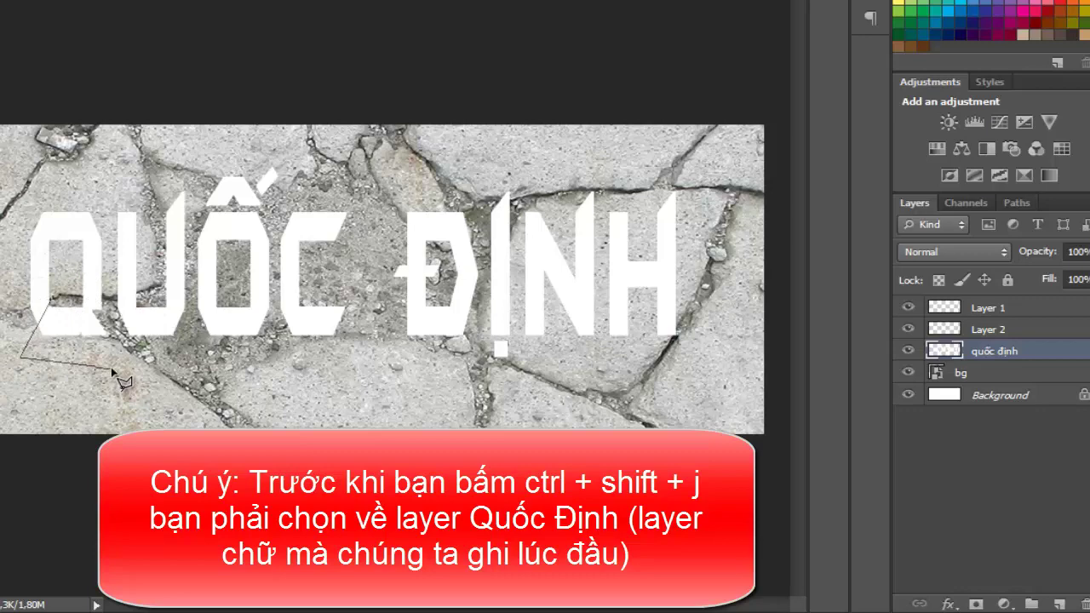
left_click(73, 279)
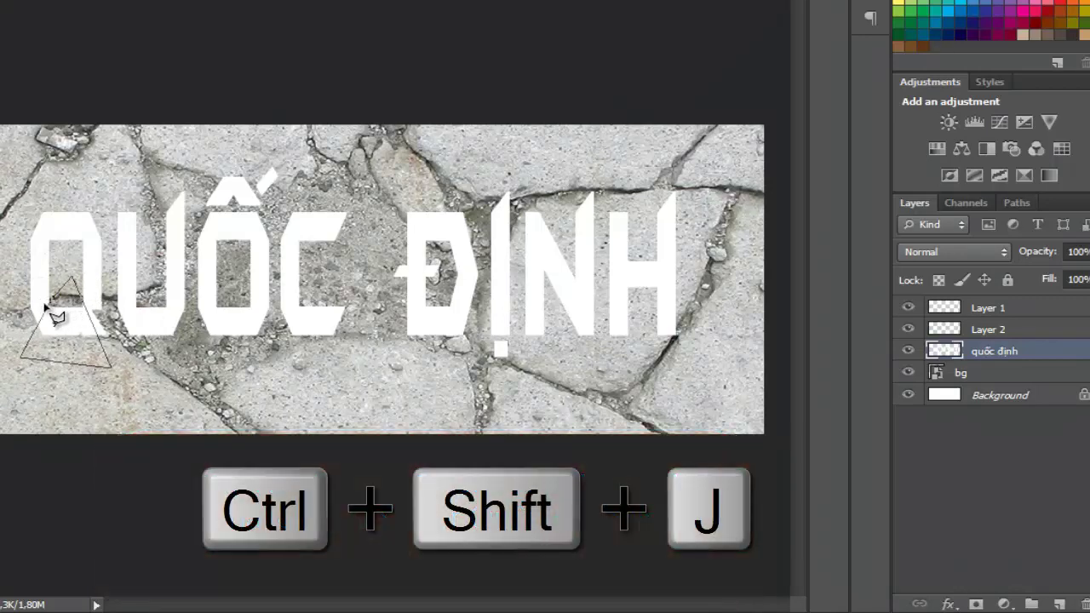
left_click(51, 300)
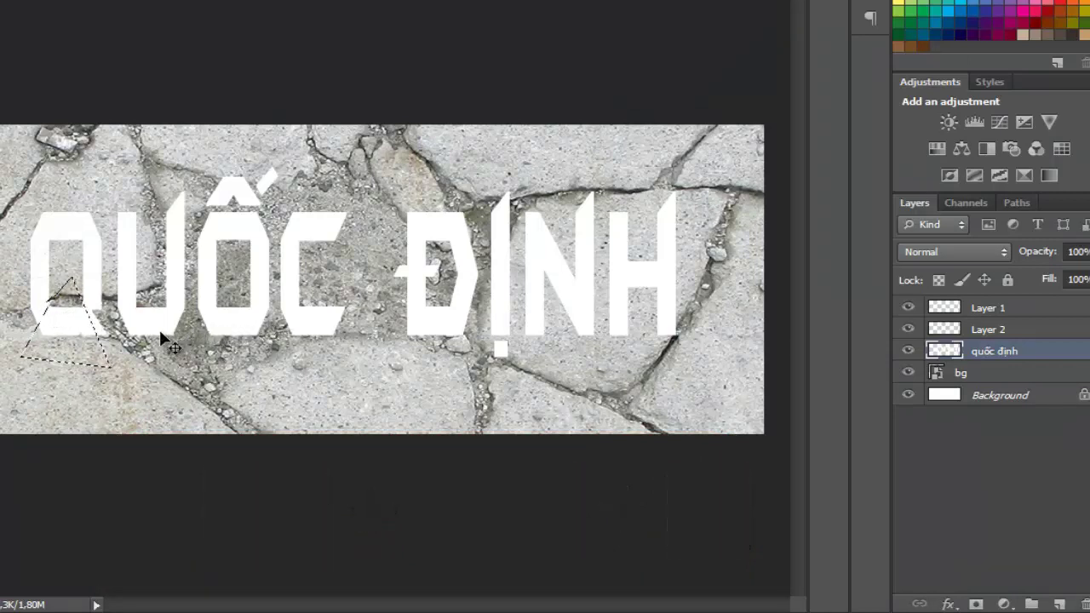
key("ctrl+shift+j")
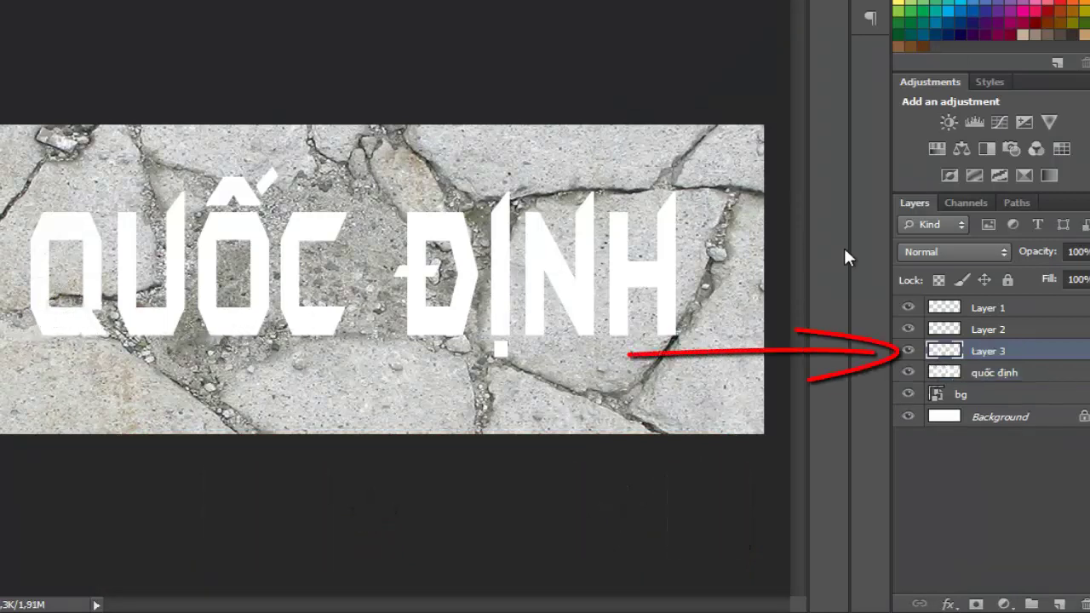
left_click_drag(907, 350, 909, 308)
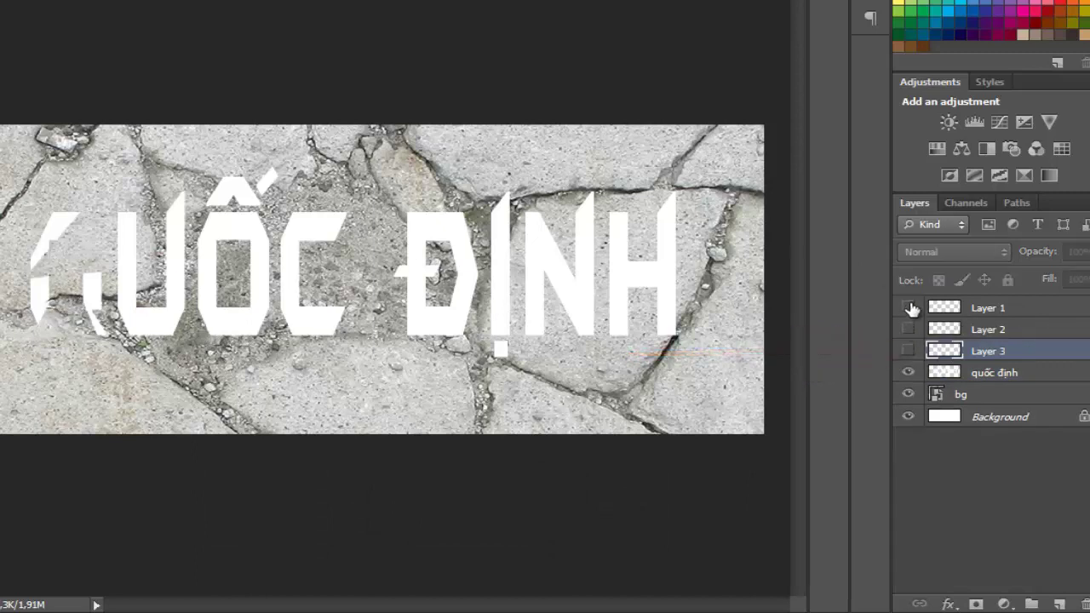
- Make shard Layers 1–3 visible again and zoom in on the start of QUỐC
left_click(909, 308)
left_click(909, 330)
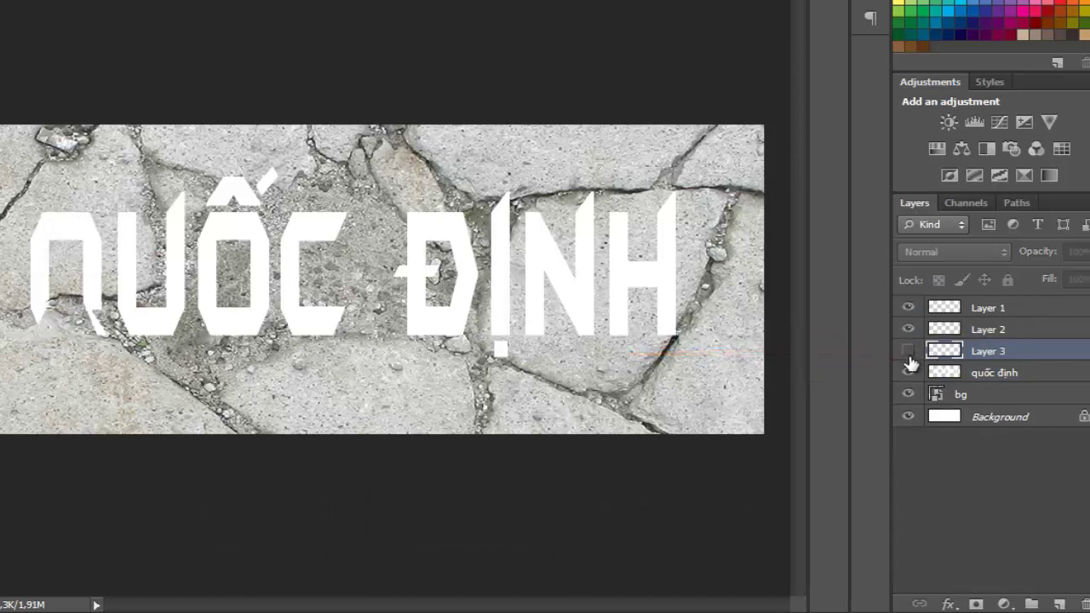
left_click(908, 372)
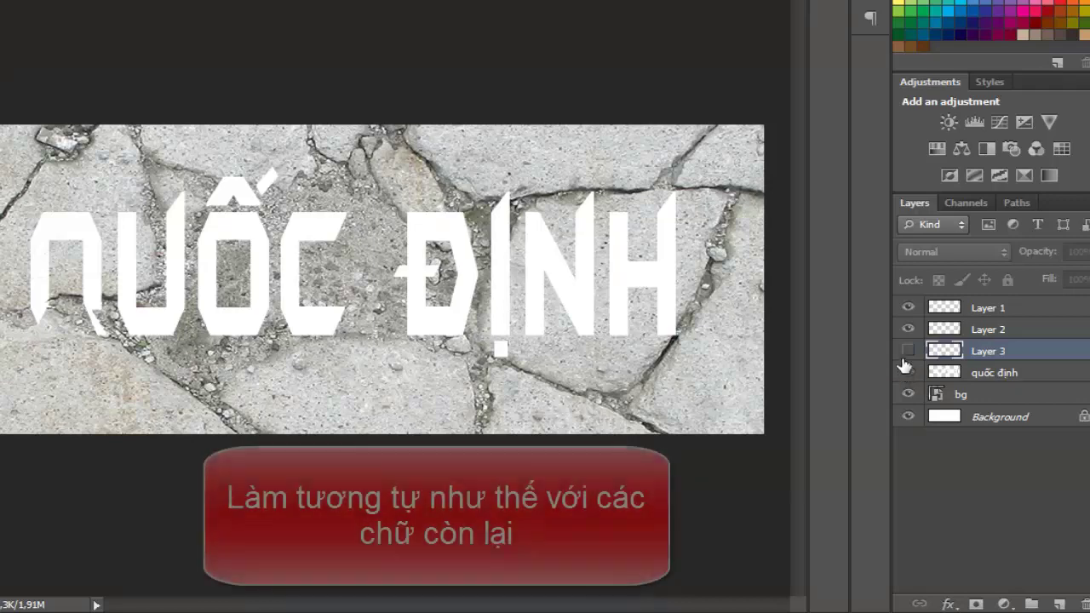
left_click(909, 351)
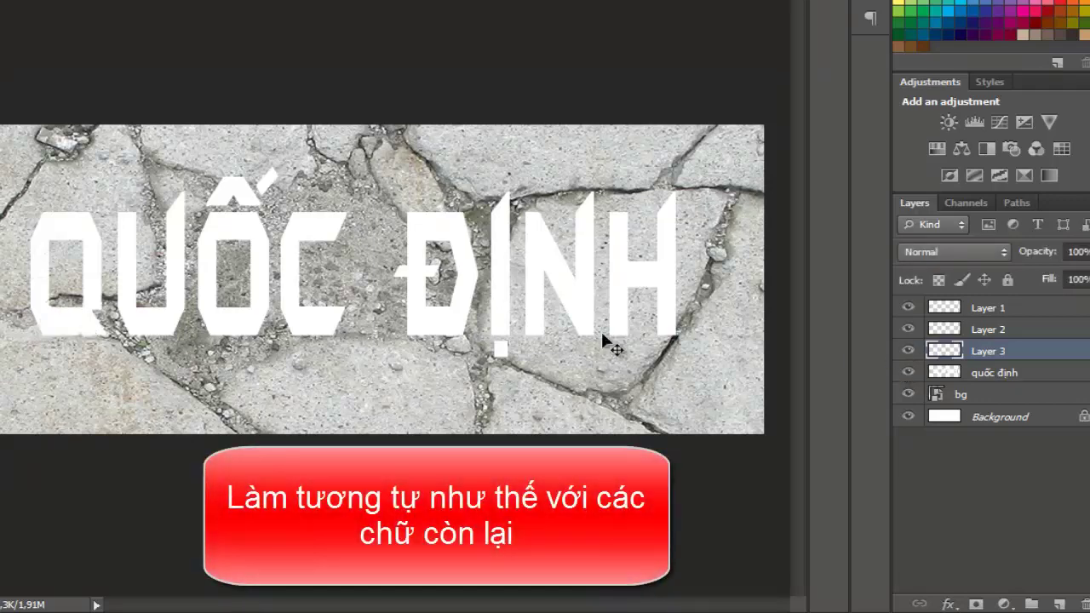
key("ctrl+plus")
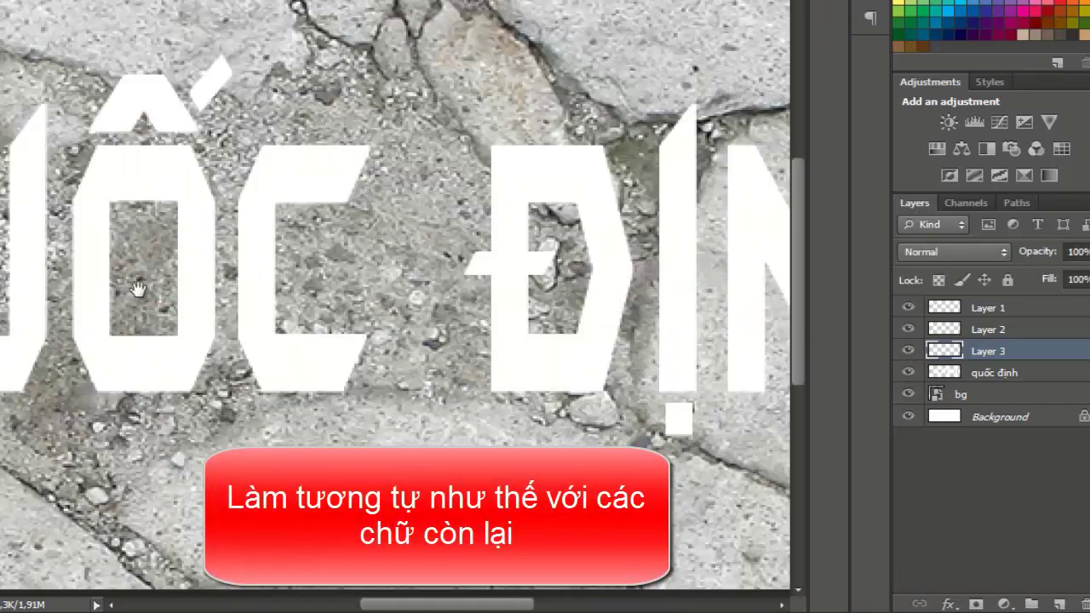
left_click_drag(137, 289, 366, 289)
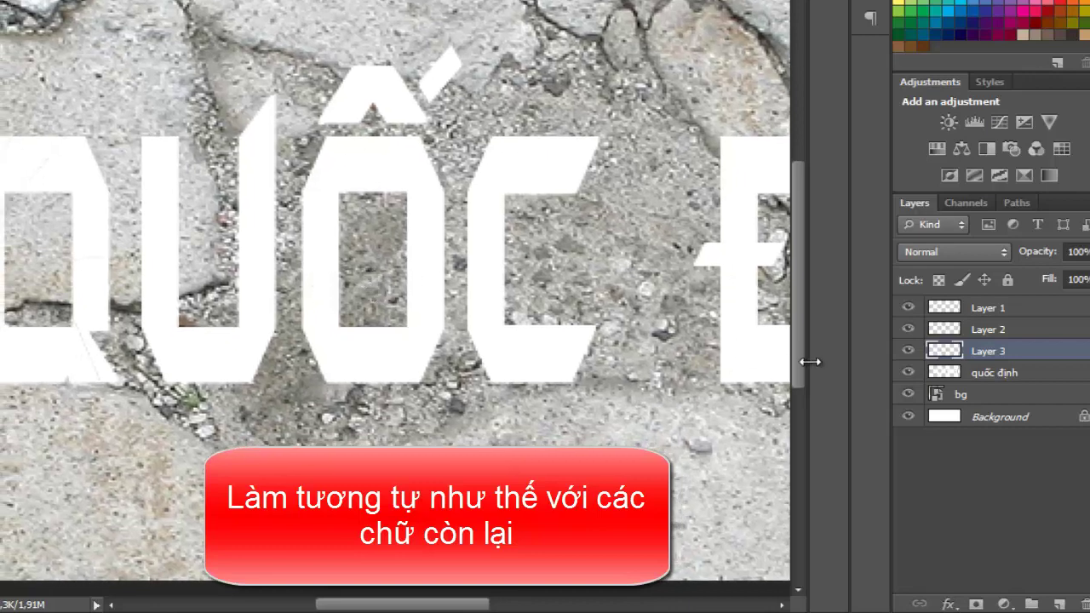
left_click(960, 373)
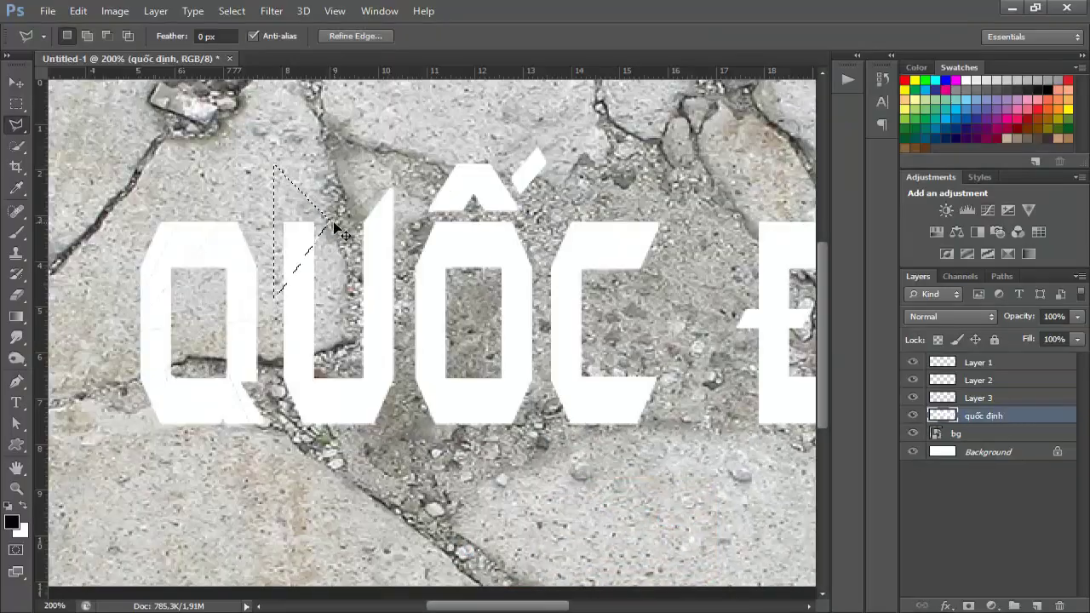
- Cut a four-sided shard over the U onto its own layer
key("ctrl+j")
left_click(277, 308)
left_click(400, 404)
left_click(391, 434)
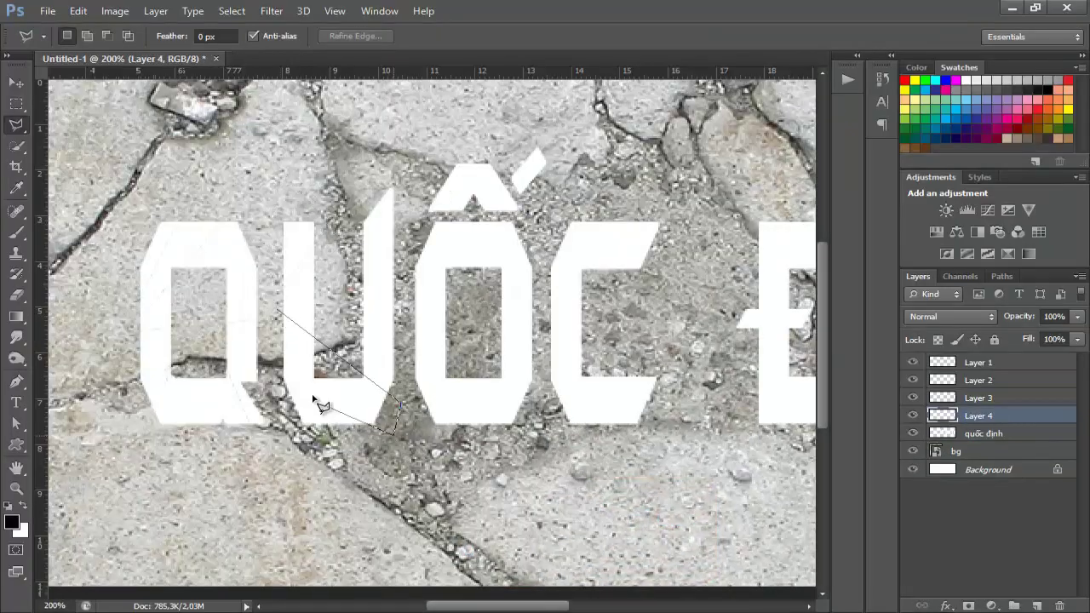
left_click(262, 345)
left_click(277, 308)
left_click(984, 434)
key("ctrl+j")
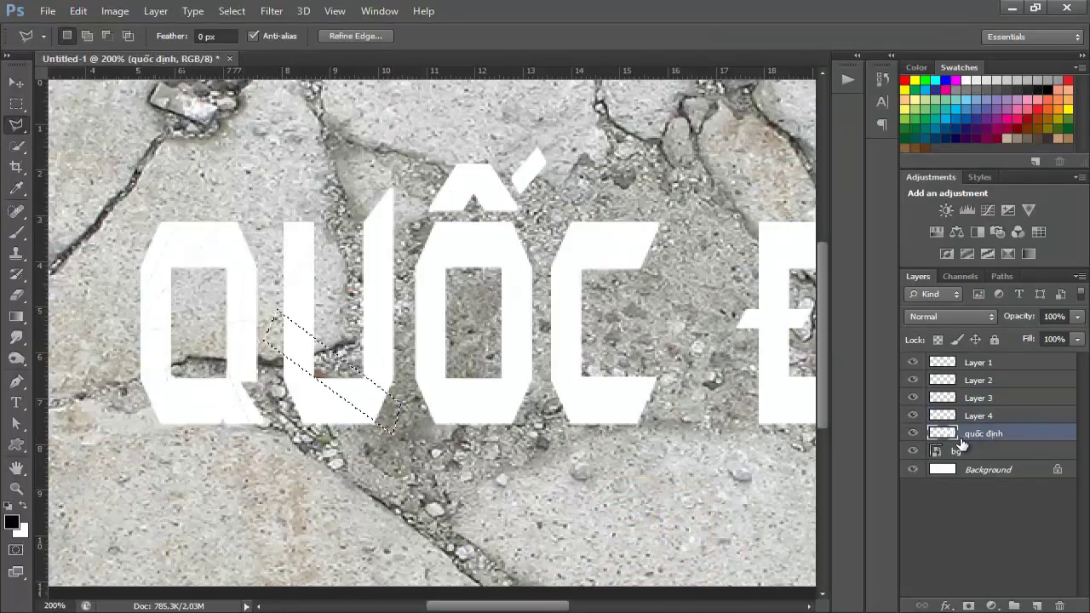
- Cut the first triangular shards around the Ô, each onto its own layer
left_click(358, 240)
left_click(983, 451)
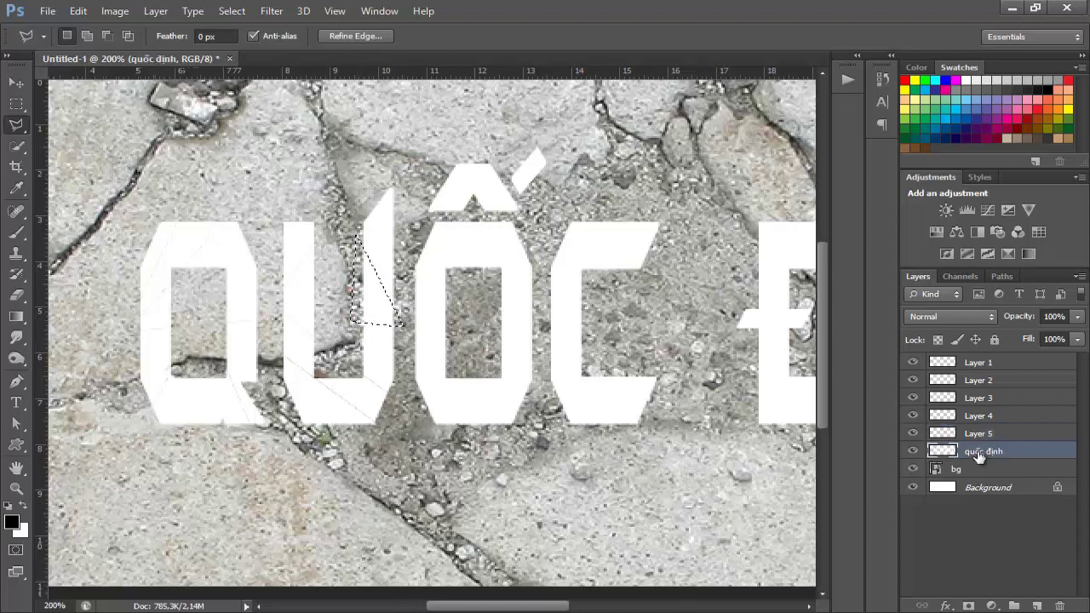
key("ctrl+j")
left_click(405, 152)
left_click(368, 203)
double_click(397, 246)
left_click(979, 469)
key("ctrl+j")
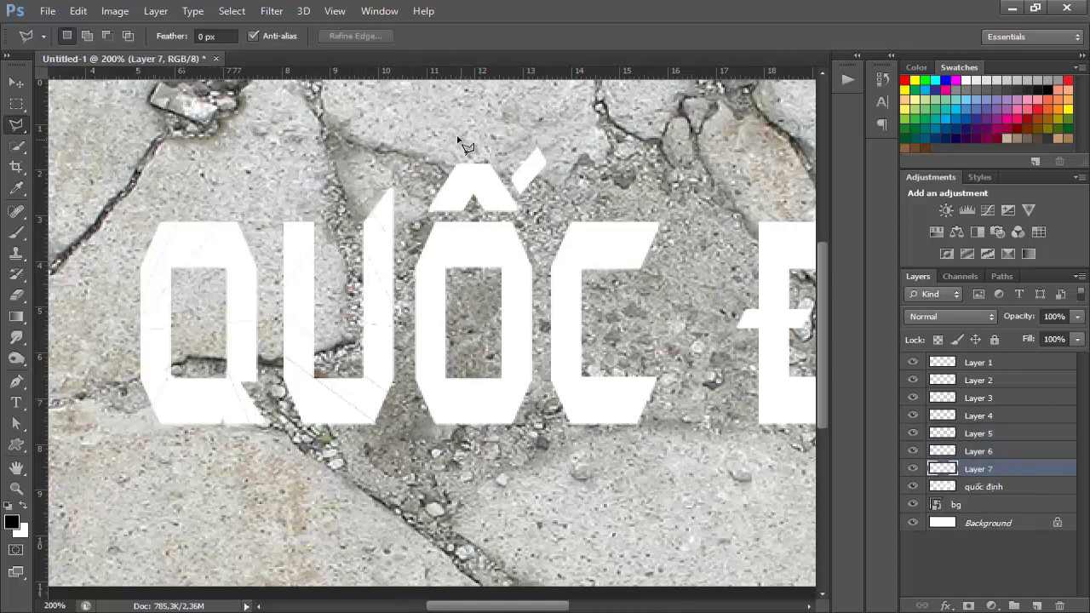
- Cut further shards from the upper Ô onto separate layers
left_click(456, 130)
left_click(984, 486)
key("ctrl+j")
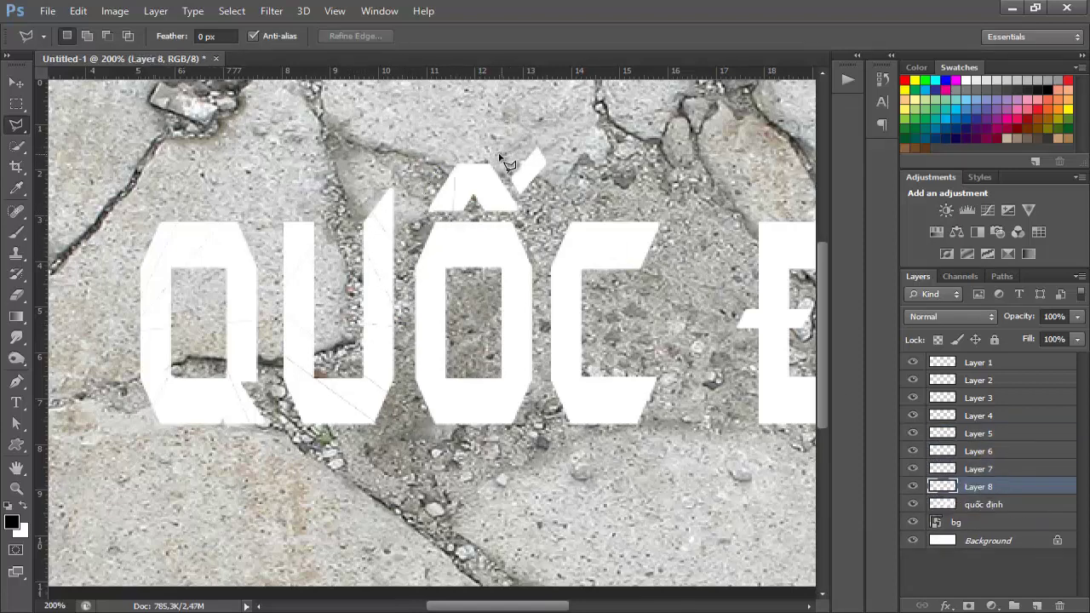
left_click(471, 147)
left_click(983, 504)
key("ctrl+j")
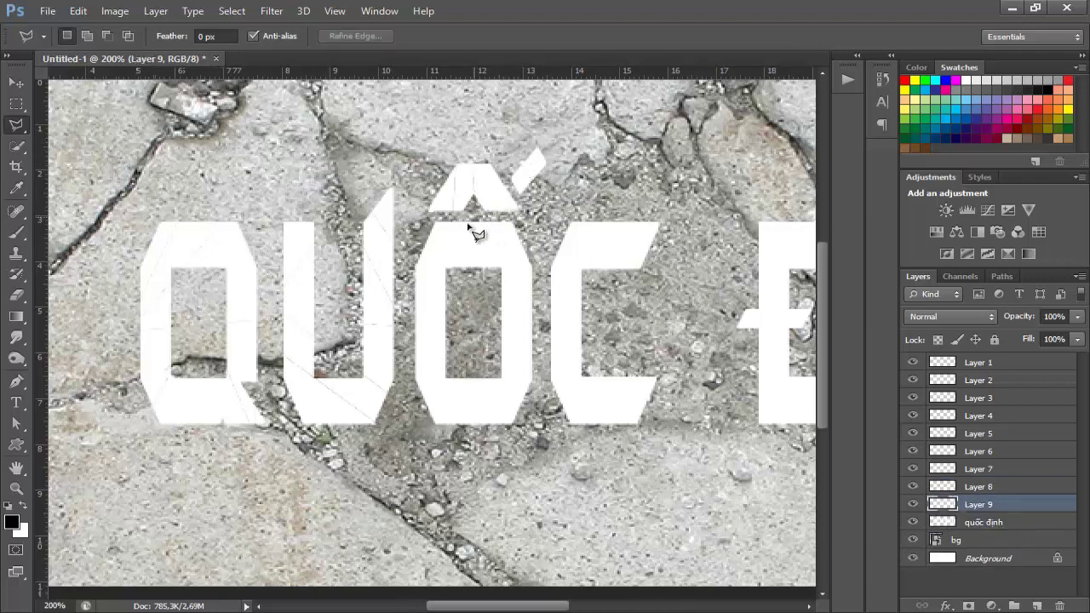
left_click(470, 231)
left_click(984, 522)
key("ctrl+j")
- Cut a triangular shard inside the Ô plus one more, each on its own layer
left_click(491, 219)
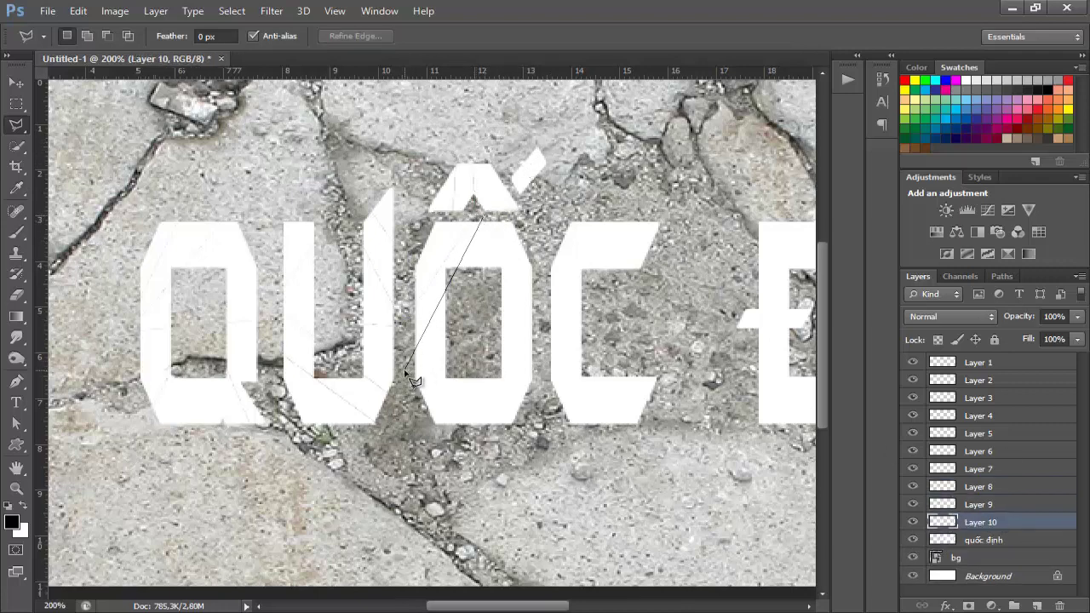
left_click(407, 371)
left_click(562, 373)
left_click(491, 220)
left_click(968, 540)
key("ctrl+j")
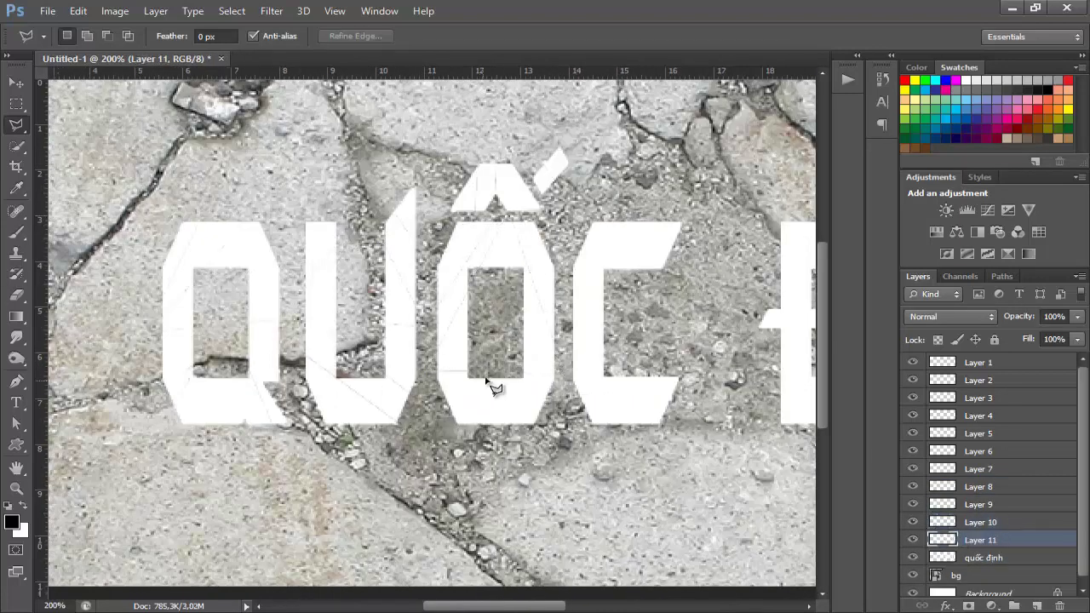
left_click(968, 558)
key("ctrl+j")
- Cut shards to the right of the Ô and inside the C onto their own layers
left_click(623, 208)
left_click(726, 168)
left_click(622, 209)
left_click(968, 576)
key("ctrl+j")
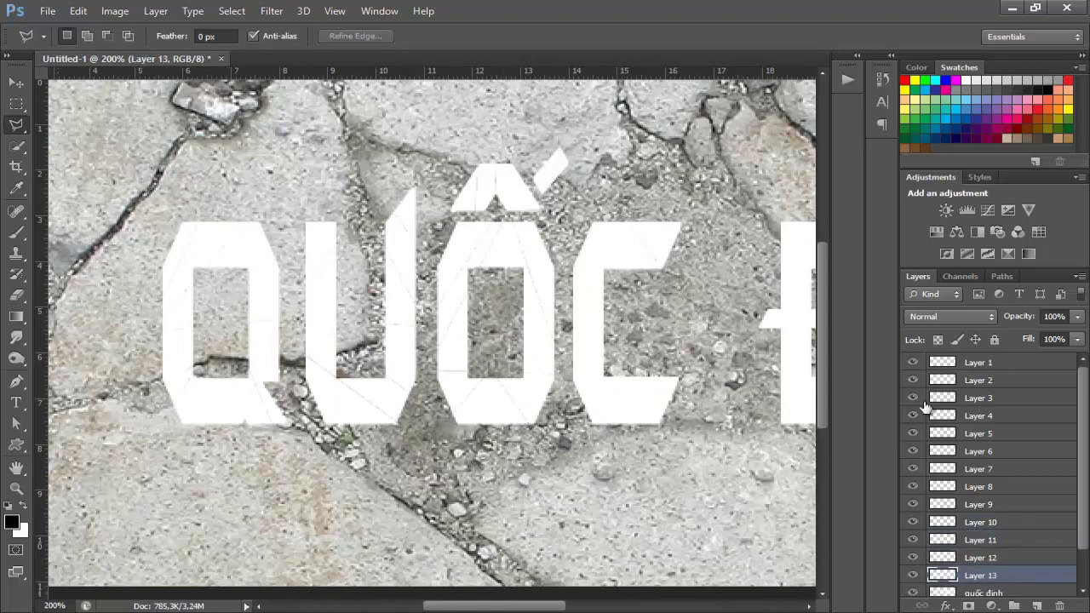
left_click(583, 241)
left_click(567, 331)
left_click(968, 594)
key("ctrl+j")
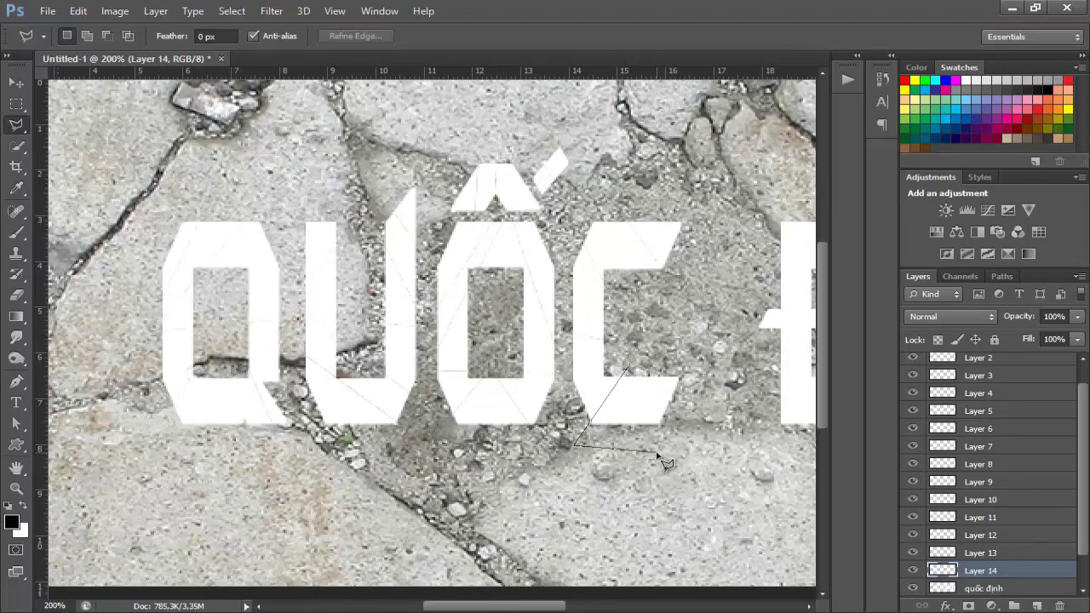
left_click(968, 570)
key("ctrl+j")
- Cut shards from the upper Đ onto separate layers
scroll(441, 223, "right", 5)
left_click(374, 328)
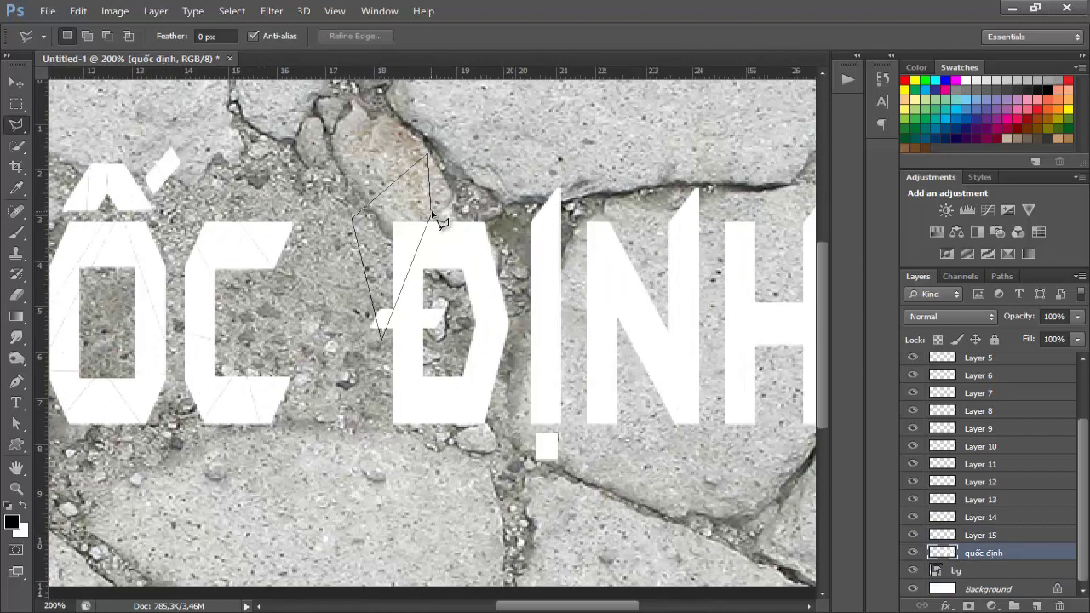
left_click(441, 218)
key("ctrl+j")
left_click(451, 211)
left_click(466, 345)
left_click(509, 367)
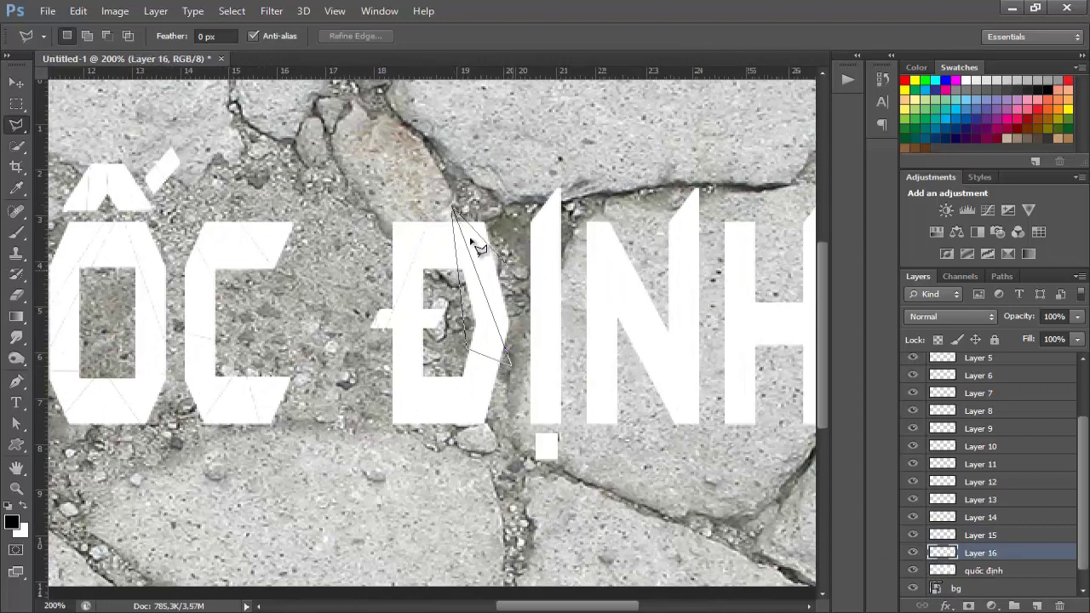
left_click(451, 211)
key("ctrl+j")
- Cut a triangular shard from the lower Đ onto its own layer
left_click(968, 571)
left_click(426, 364)
left_click(358, 418)
left_click(490, 430)
left_click(426, 363)
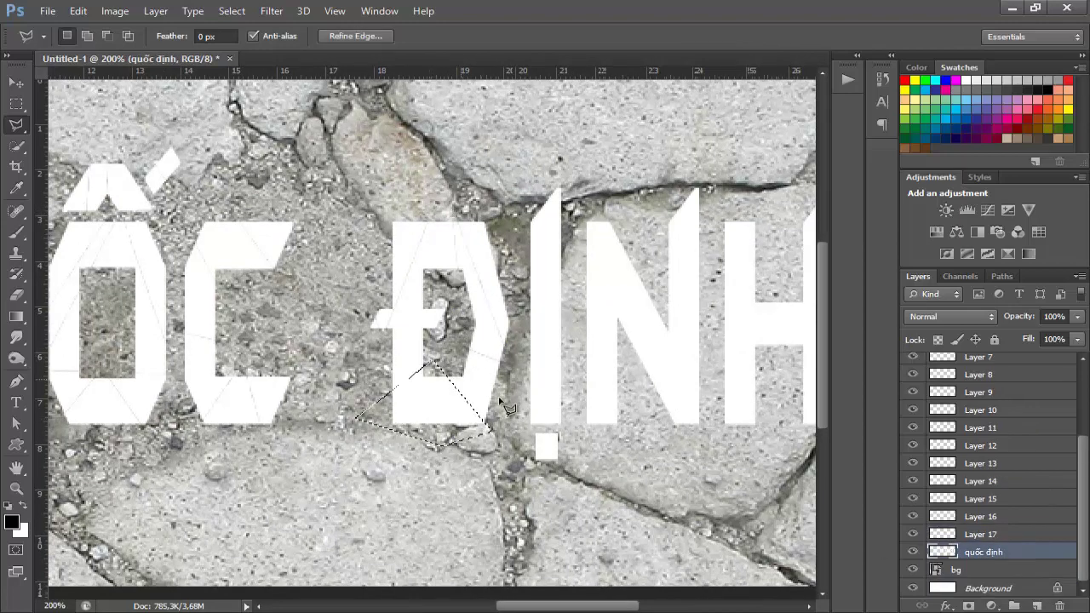
key("ctrl+j")
- Cut shards from the Ị, at its top and below the dot, onto separate layers
left_click(579, 186)
left_click(510, 160)
left_click(520, 281)
left_click(579, 188)
key("ctrl+j")
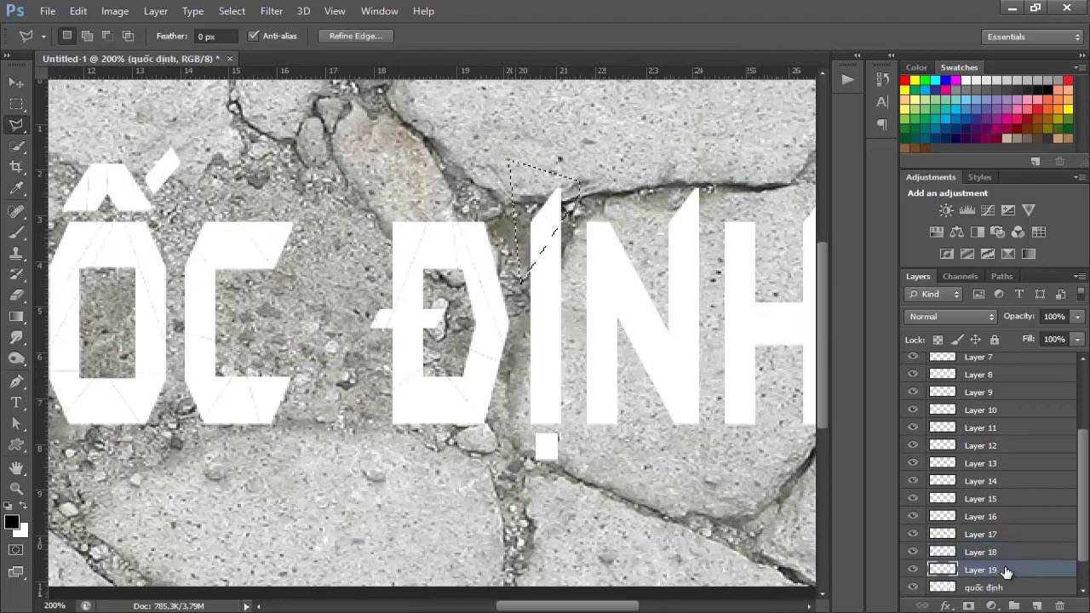
left_click(544, 290)
left_click(546, 290)
key("ctrl+j")
left_click(983, 587)
left_click(533, 431)
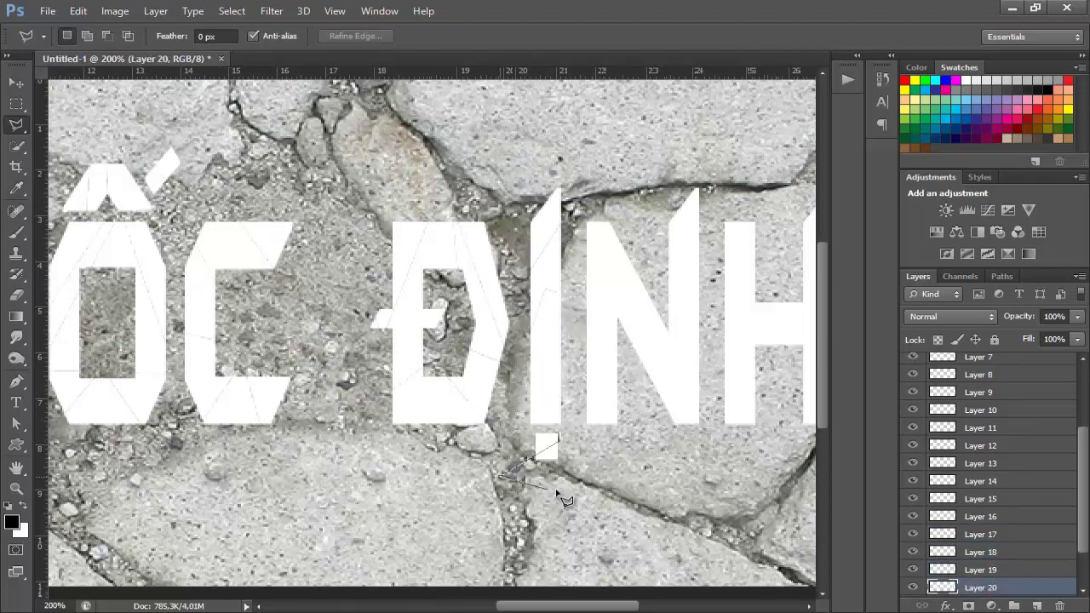
key("ctrl+j")
- Cut the first triangular shards from the N onto their own layers
left_click(572, 338)
left_click(647, 223)
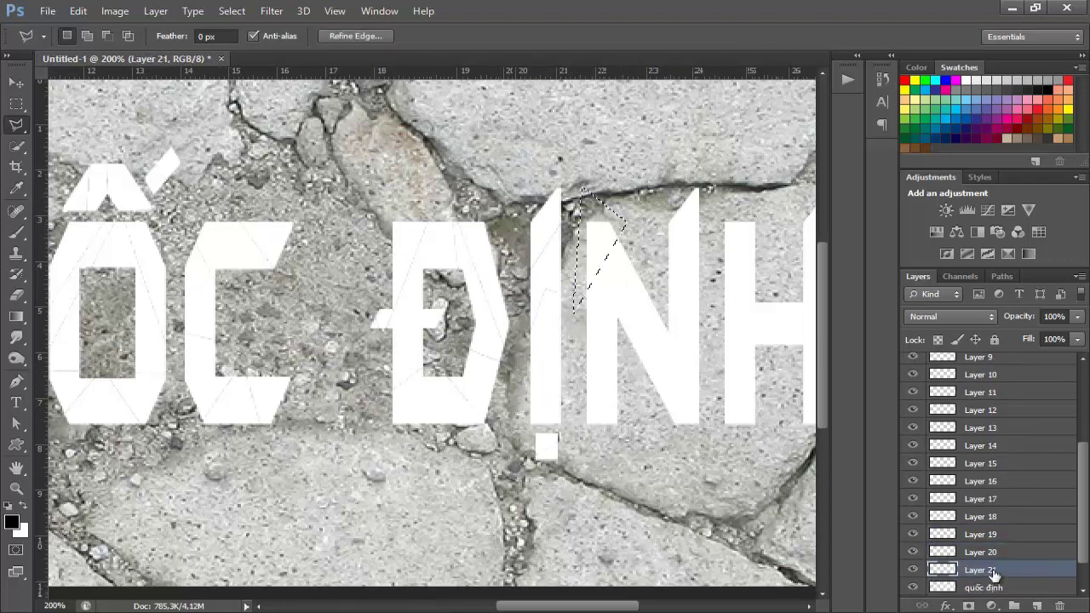
key("ctrl+j")
scroll(648, 223, "down", 2)
left_click(513, 247)
left_click(583, 339)
double_click(517, 349)
left_click(983, 587)
key("ctrl+j")
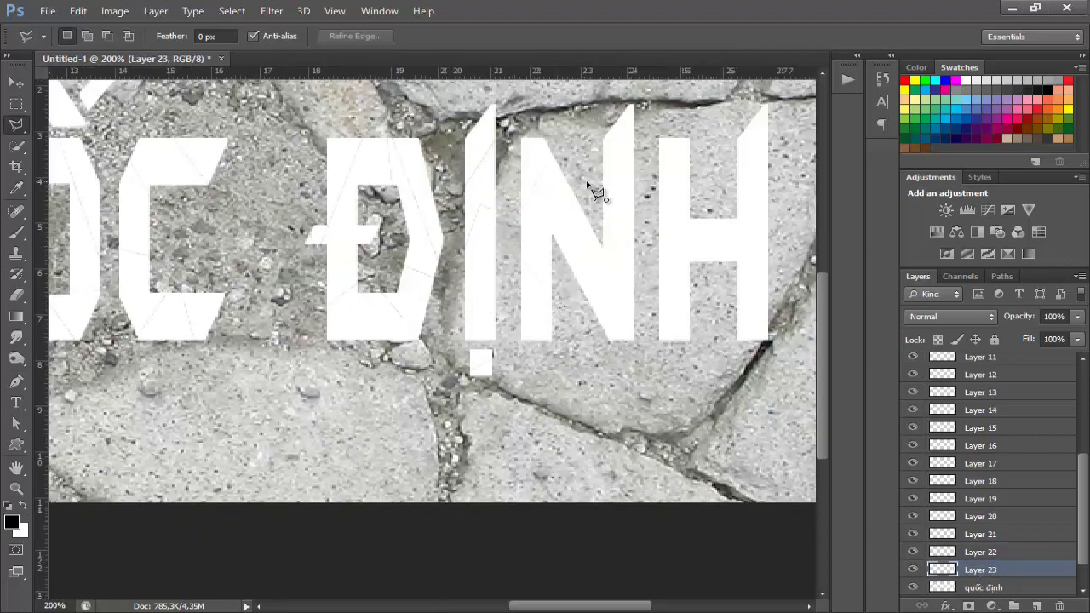
- Cut two more N shards onto their own layers
left_click(587, 184)
left_click(983, 588)
key("ctrl+j")
left_click(651, 170)
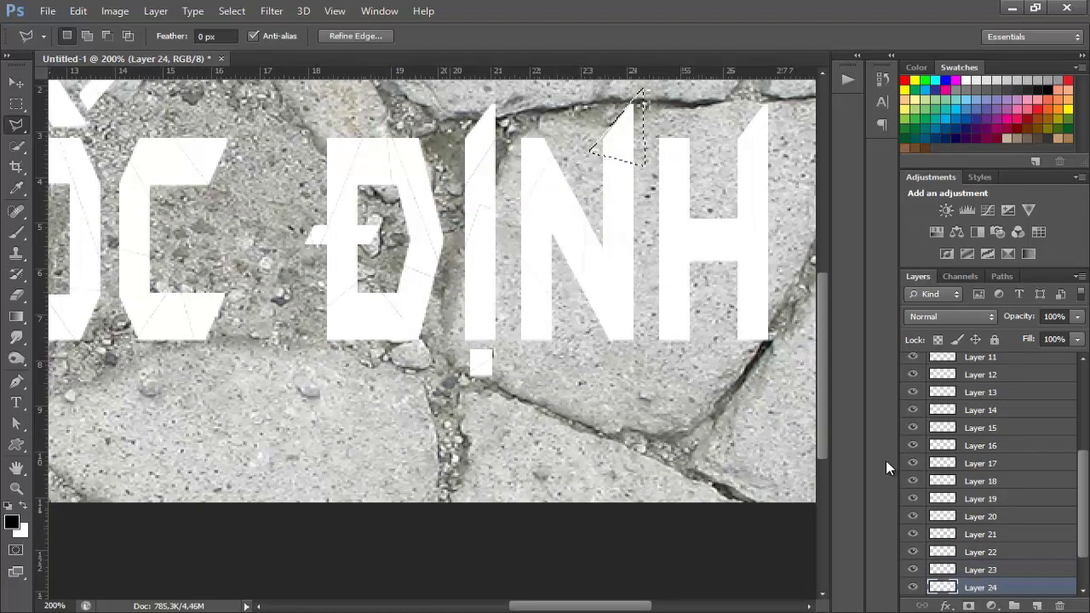
left_click(983, 588)
key("ctrl+j")
- Cut the first triangular shards from the H onto separate layers
scroll(511, 255, "right", 3)
left_click(479, 300)
double_click(476, 170)
key("ctrl+j")
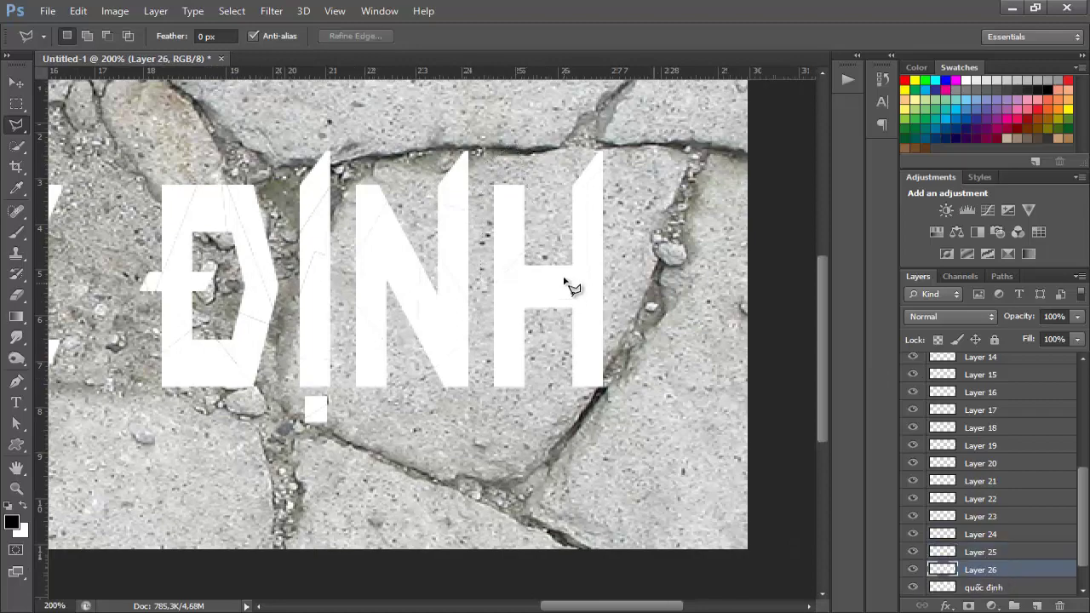
left_click(544, 249)
left_click(480, 354)
left_click(630, 344)
scroll(630, 343, "right", 3)
left_click(299, 253)
key("ctrl+j")
- Cut the final H shards, ending at Layer 29, and fit the banner on screen
left_click(407, 259)
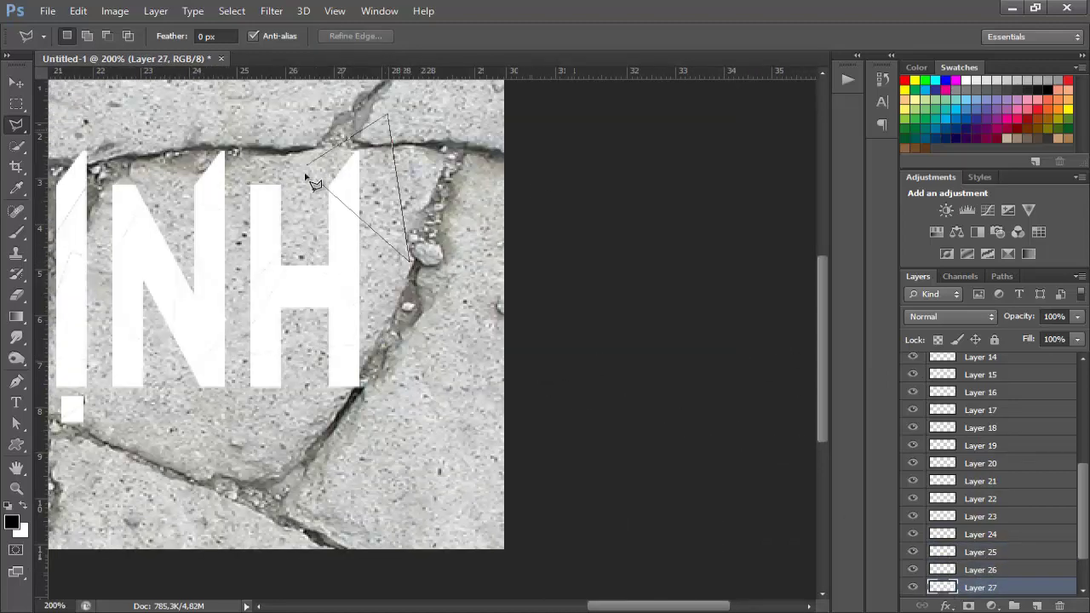
double_click(374, 171)
key("ctrl+j")
left_click(247, 388)
double_click(358, 374)
key("ctrl+j")
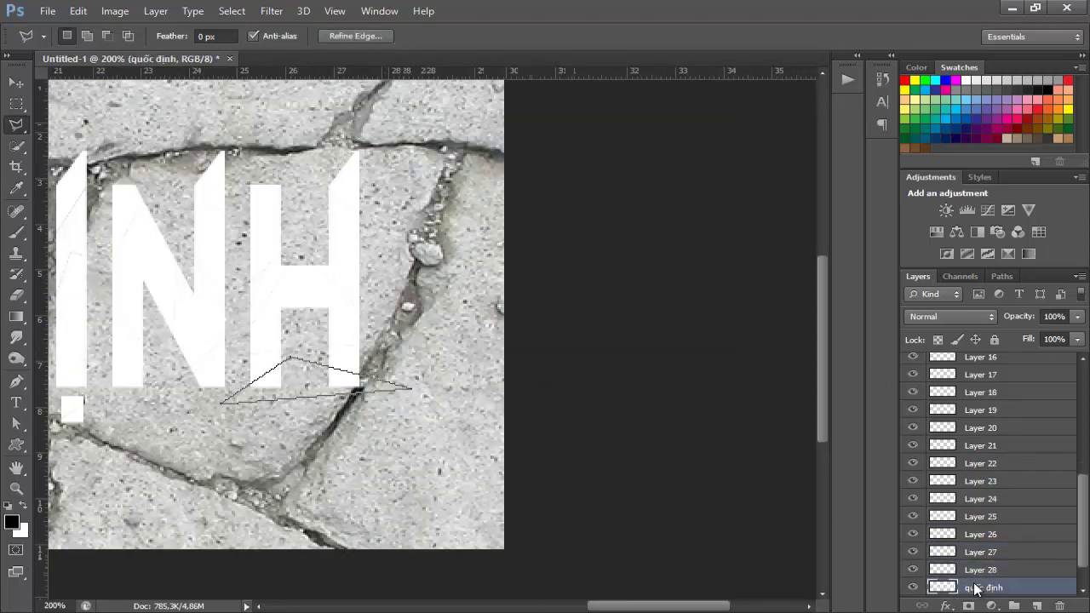
key("ctrl+0")
scroll(986, 564, "down", 2)
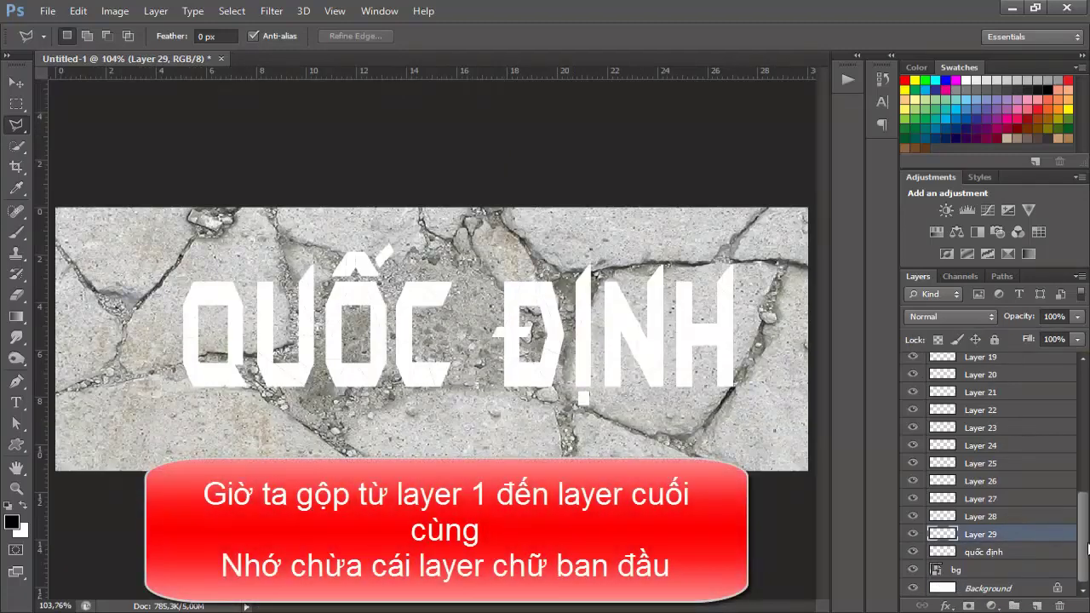
- Select shard Layers 1 through 29, group them with Ctrl+G, and rename the group 'text'
left_click_drag(1087, 516, 1080, 396)
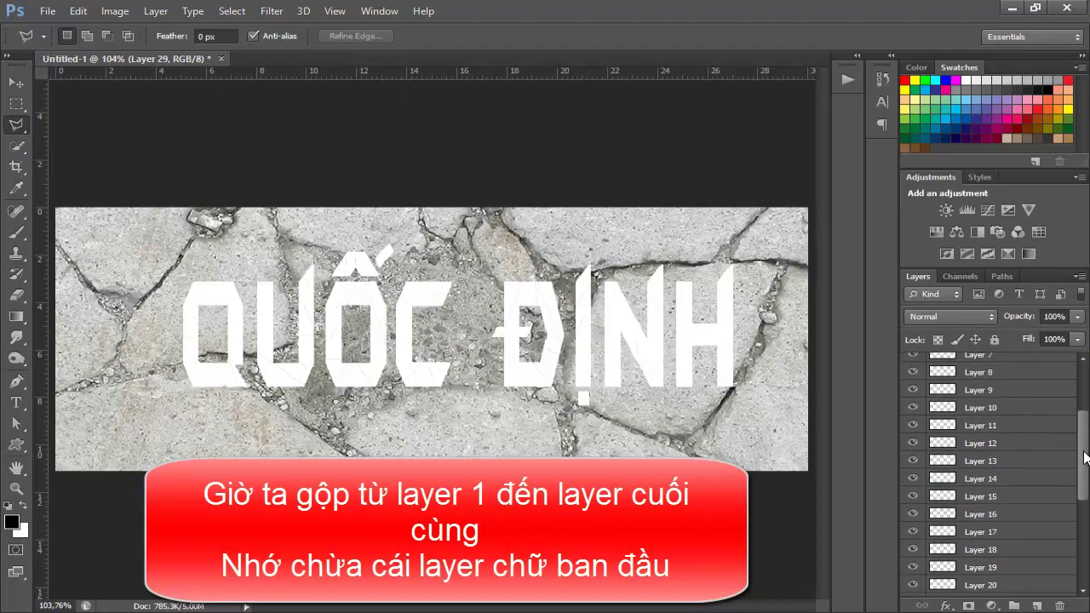
left_click(1001, 365)
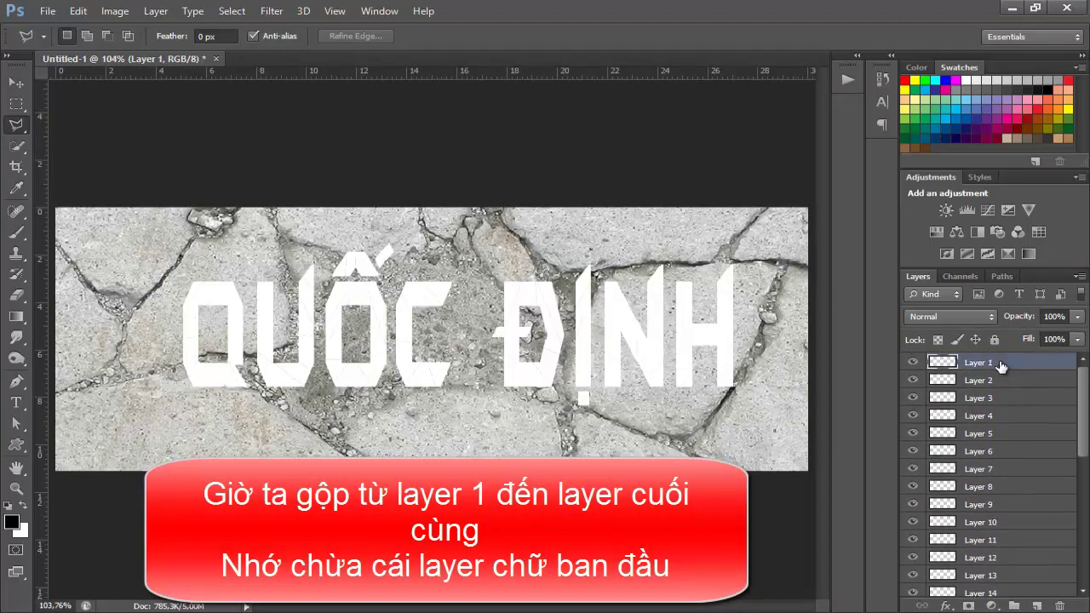
scroll(988, 434, "down", 2)
scroll(990, 477, "down", 3)
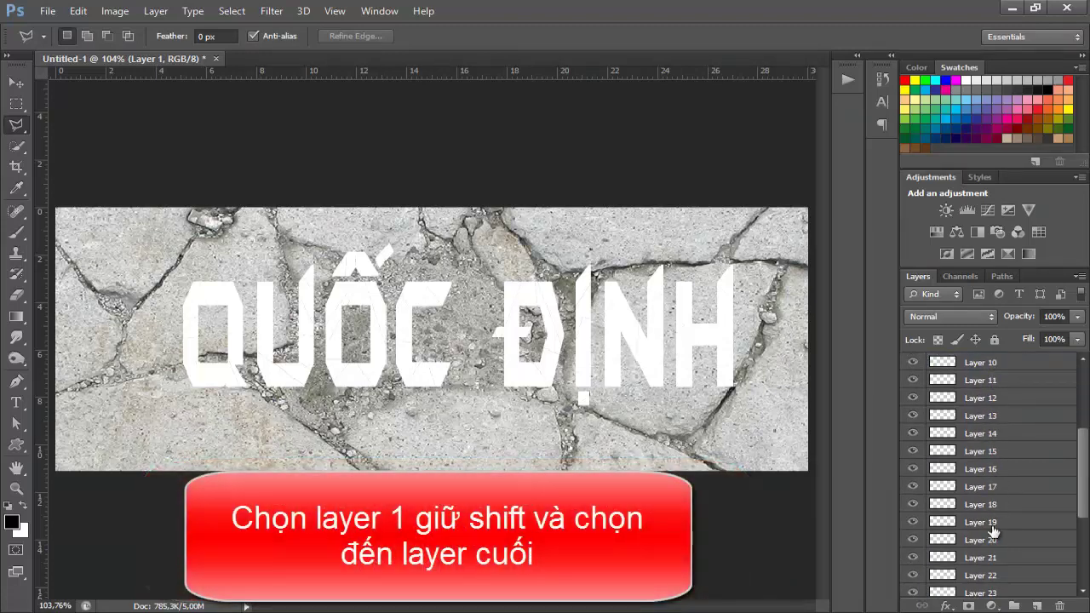
scroll(992, 535, "down", 1)
scroll(992, 535, "down", 1)
left_click(992, 541, "shift")
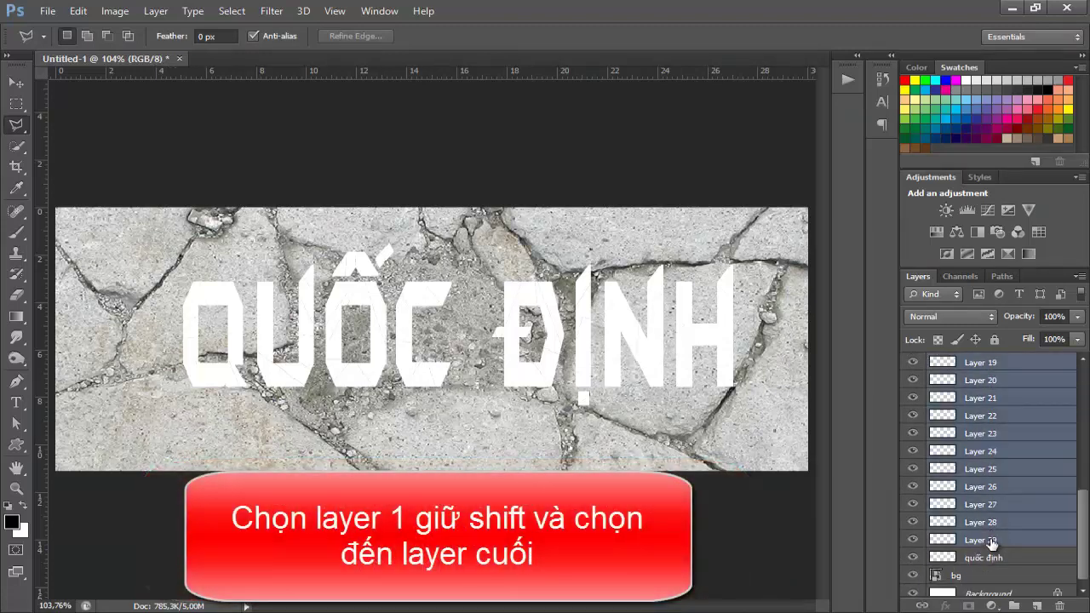
key("ctrl+g")
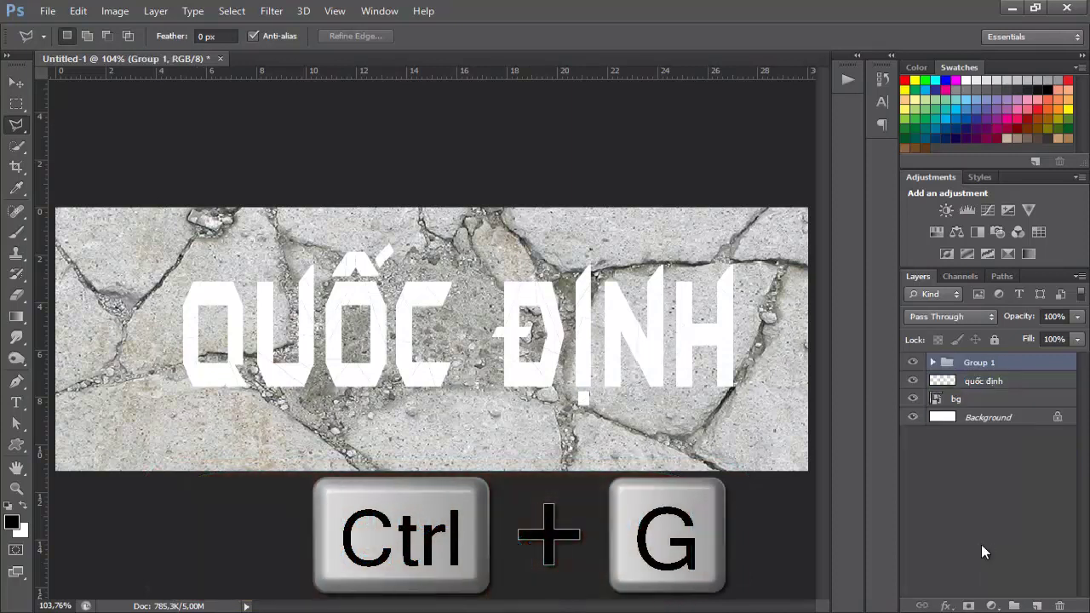
double_click(983, 367)
type("text")
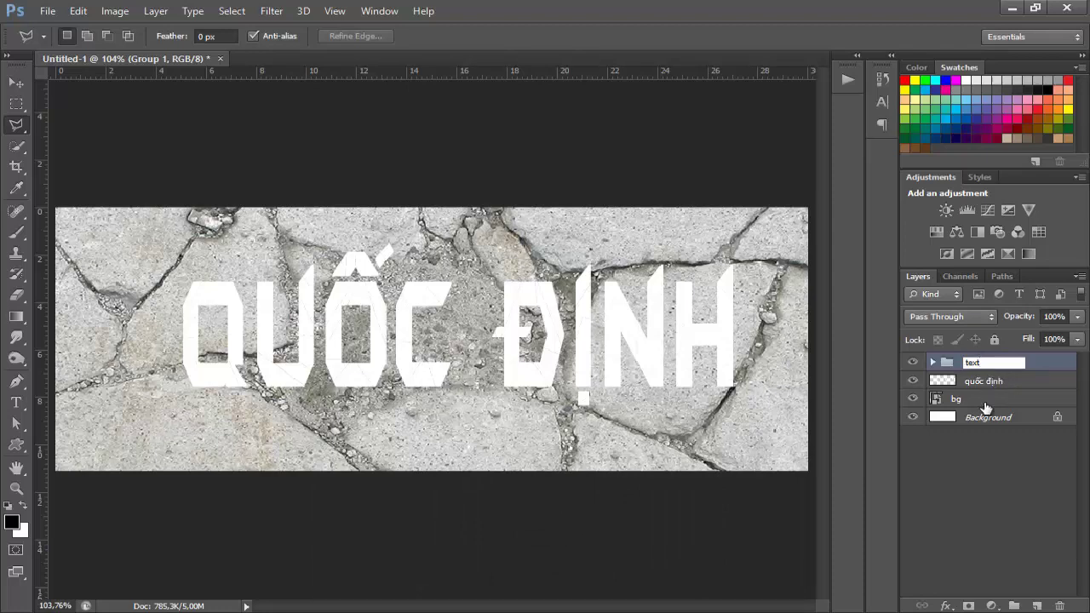
left_click(978, 455)
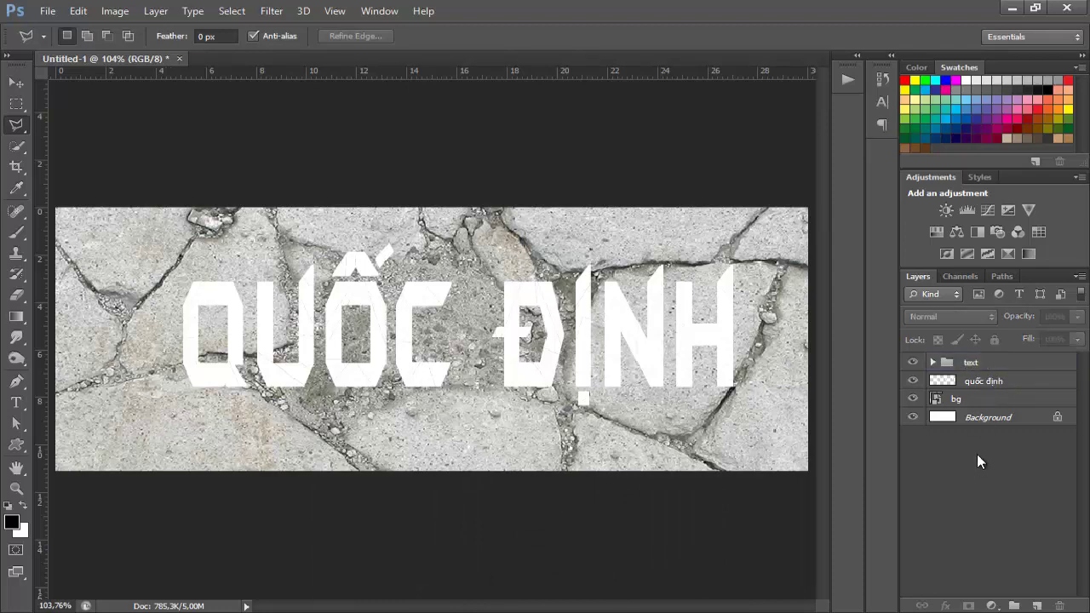
left_click(993, 367)
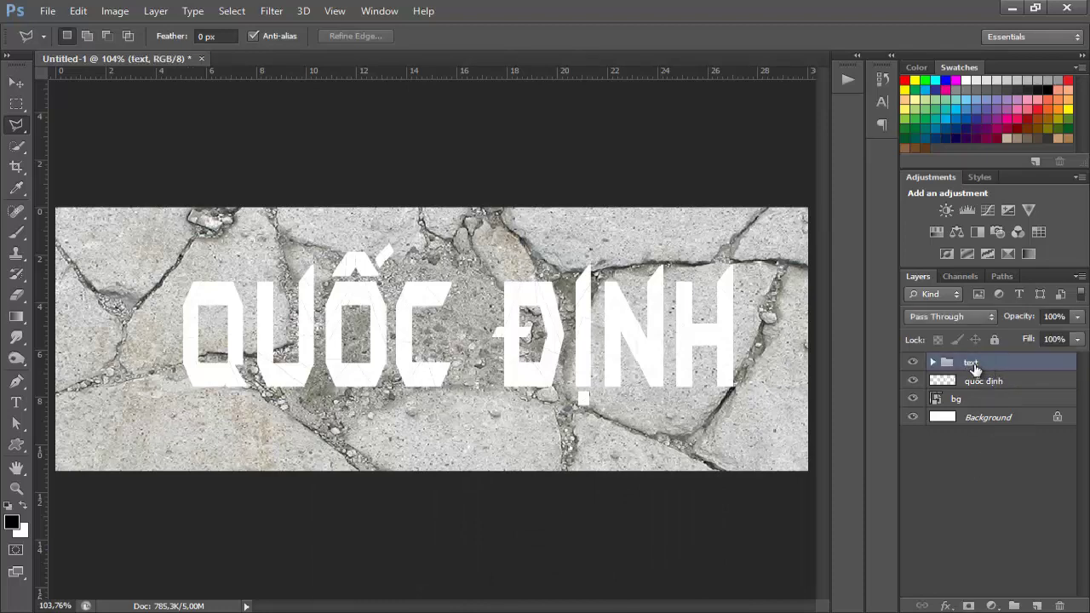
- Add a Multiply Drop Shadow to the text group: 80% opacity, distance 5, spread 25, size 10
right_click(974, 365)
left_click(755, 212)
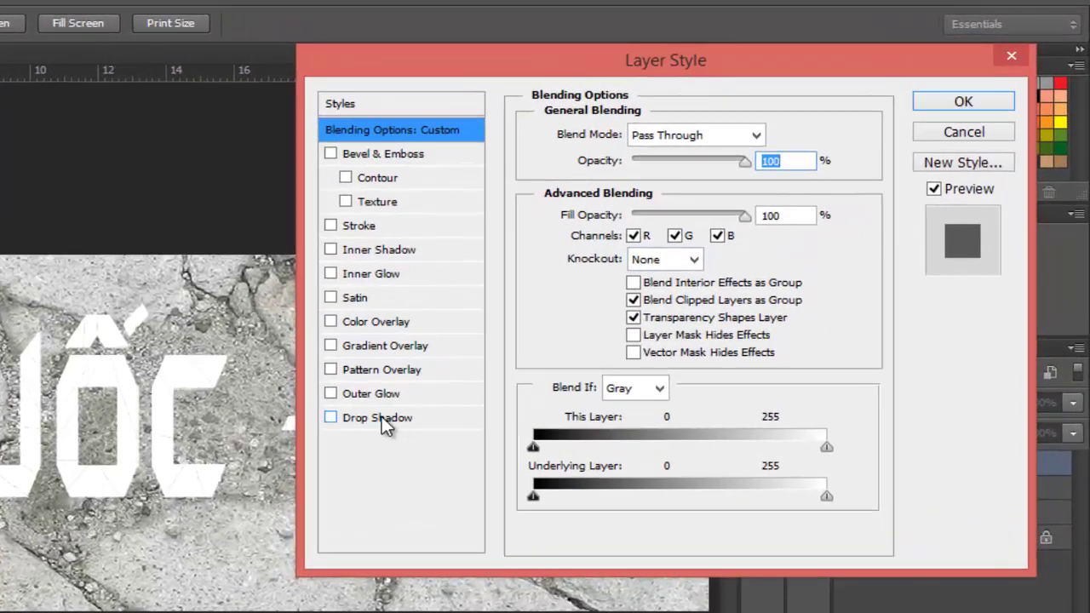
left_click(382, 419)
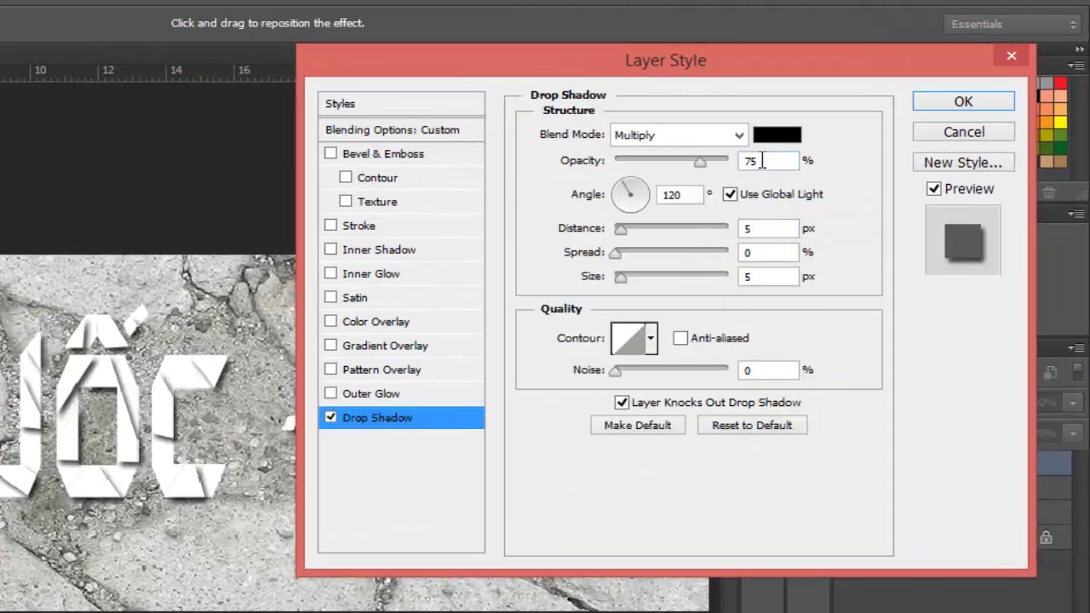
type("80")
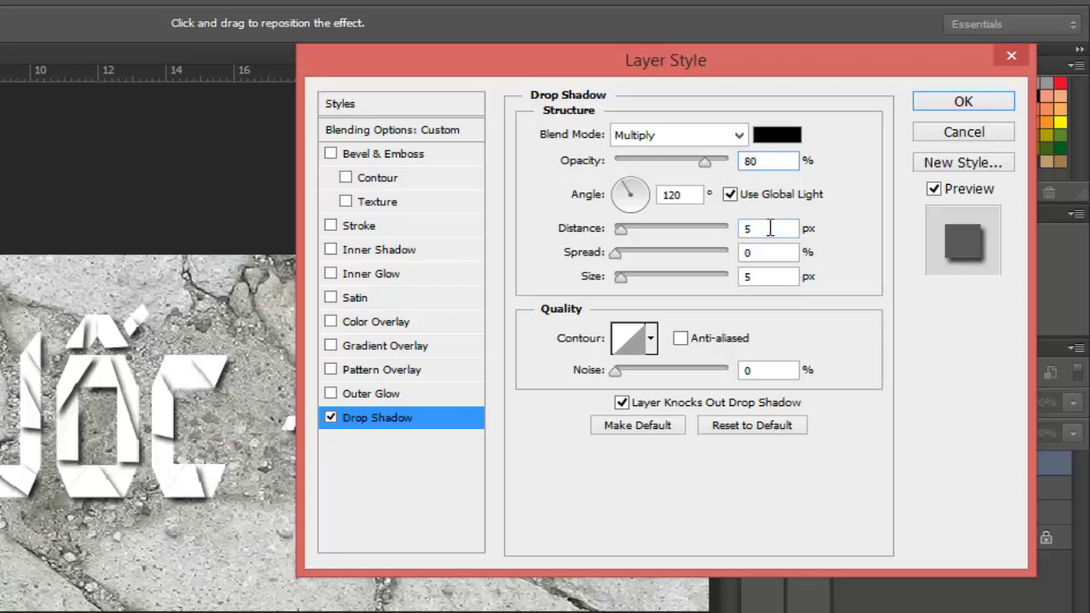
key("Tab")
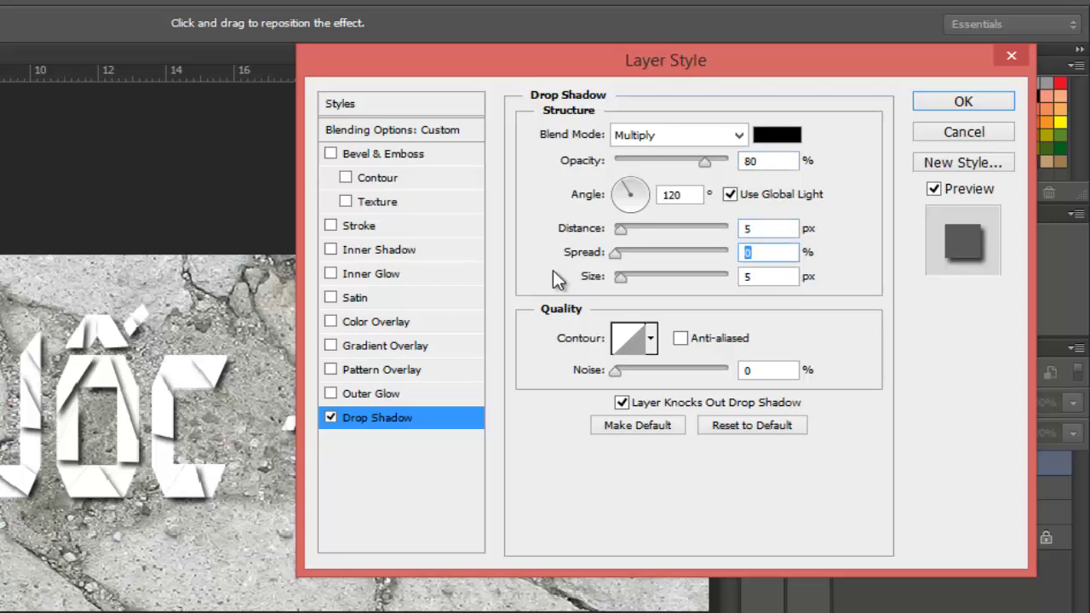
type("25")
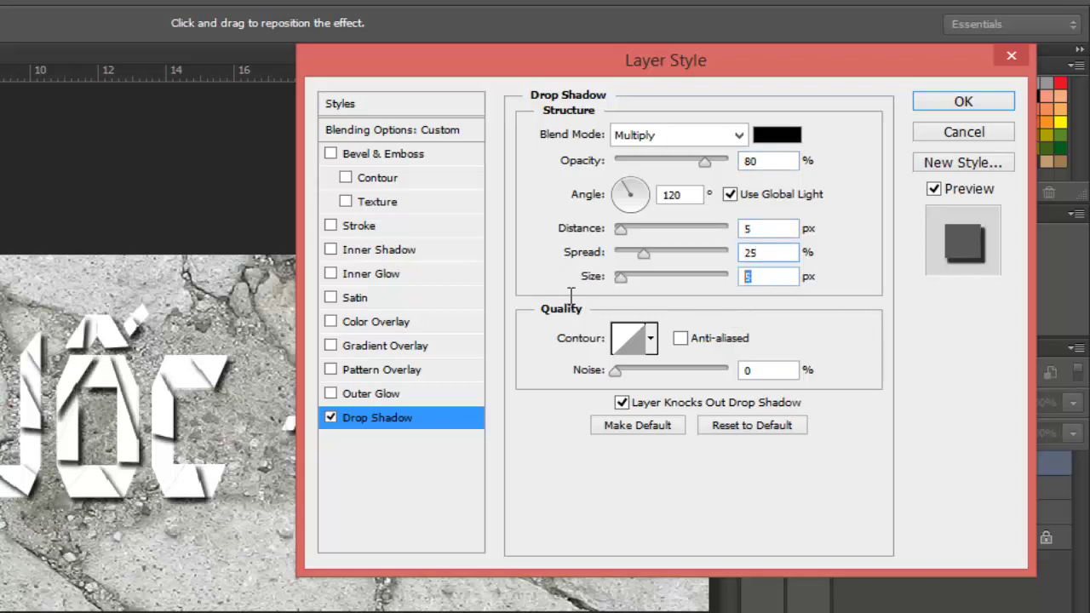
type("20")
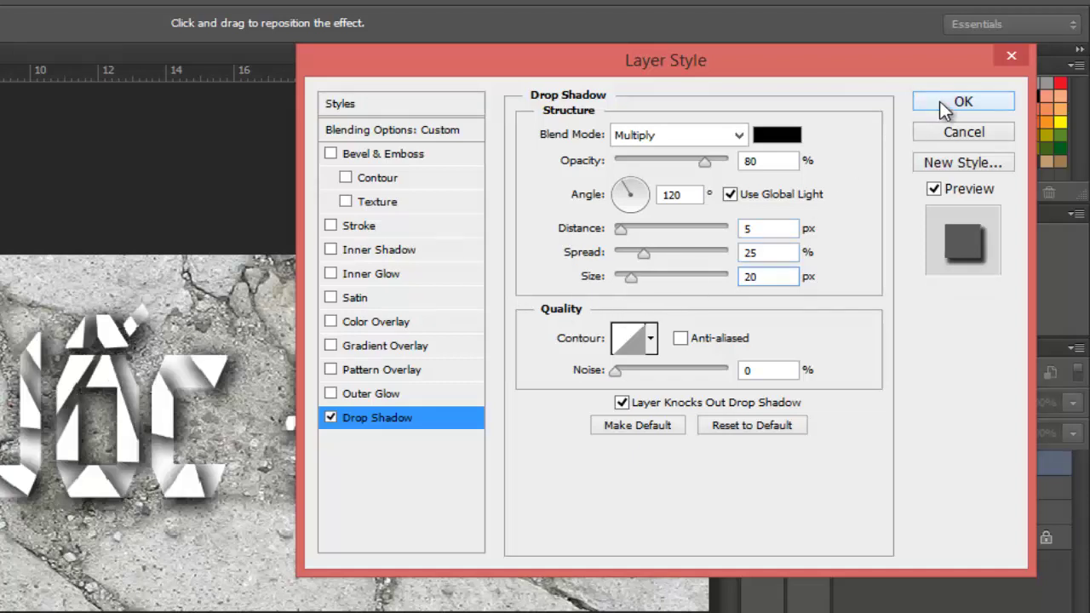
key("BackSpace")
key("BackSpace")
type("1")
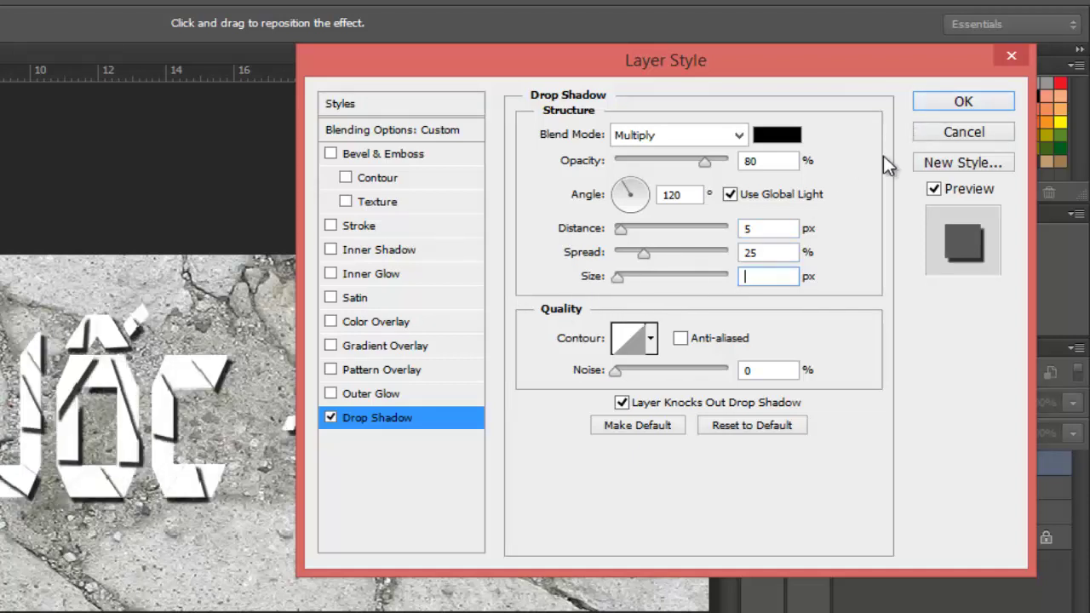
type("0")
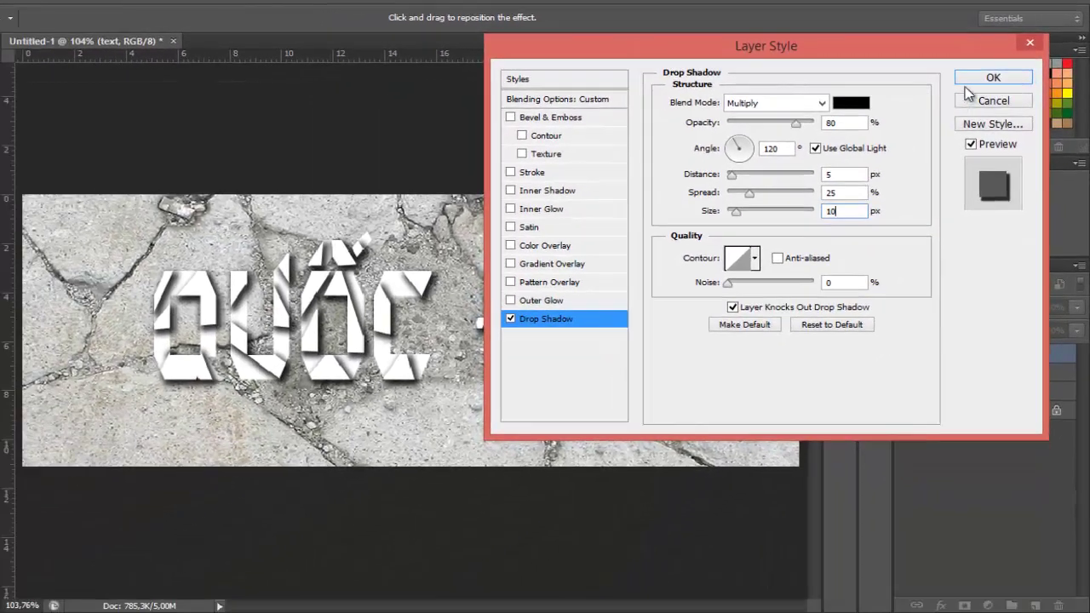
left_click(976, 85)
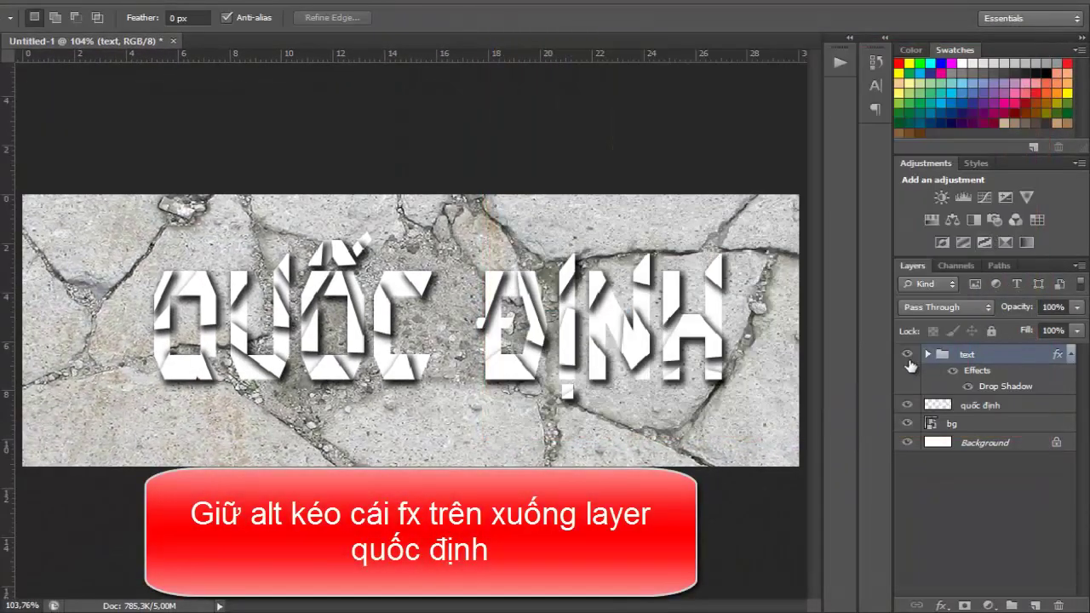
- Copy the text group's drop shadow onto the quốc định layer, then toggle both to compare
left_click(907, 358)
left_click(907, 357)
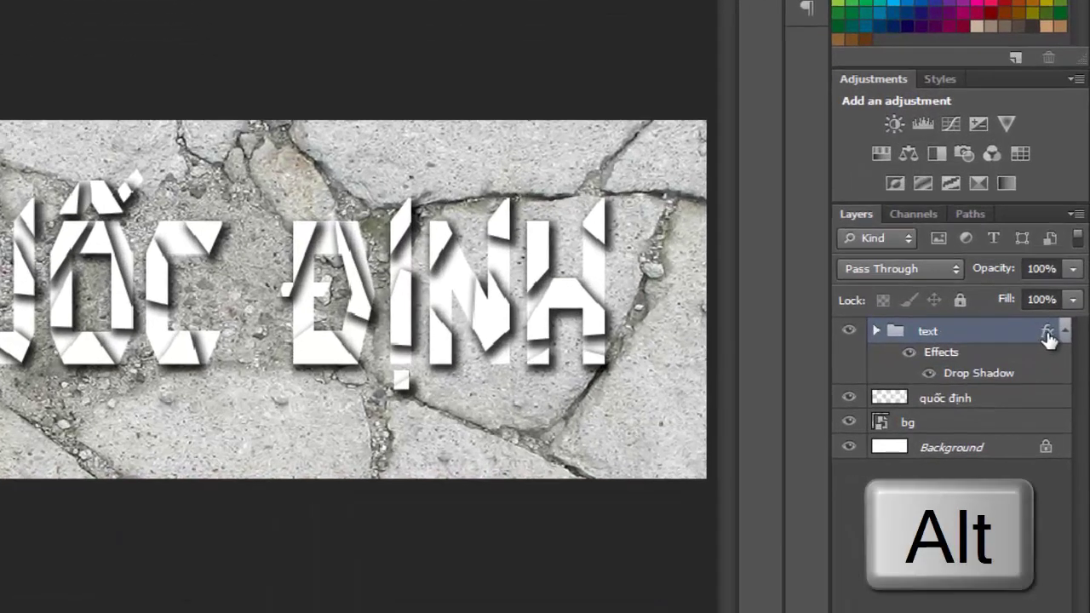
left_click_drag(1048, 337, 1046, 403)
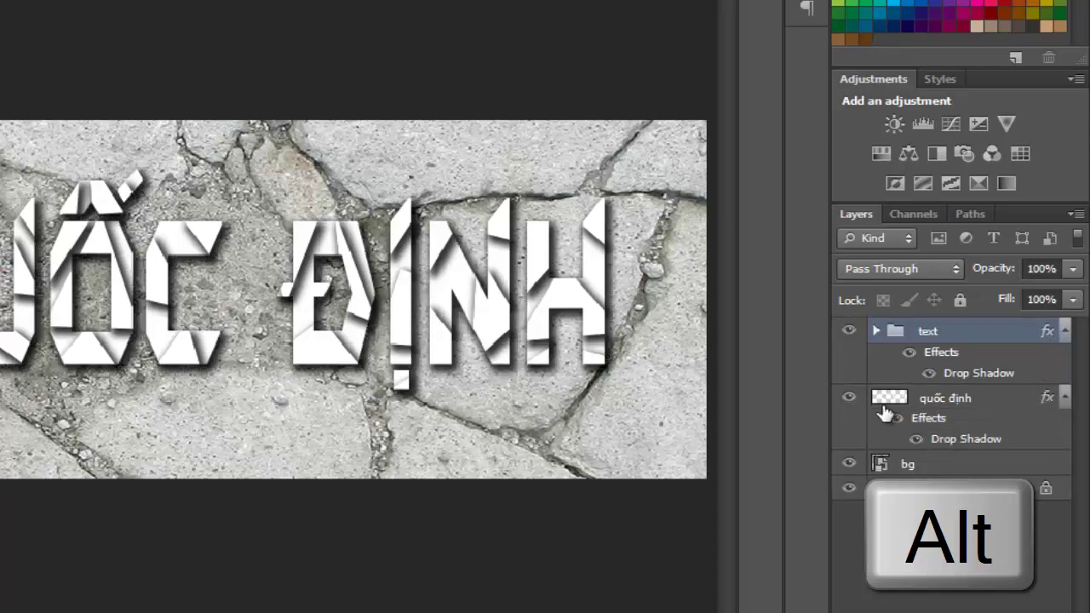
left_click(849, 397)
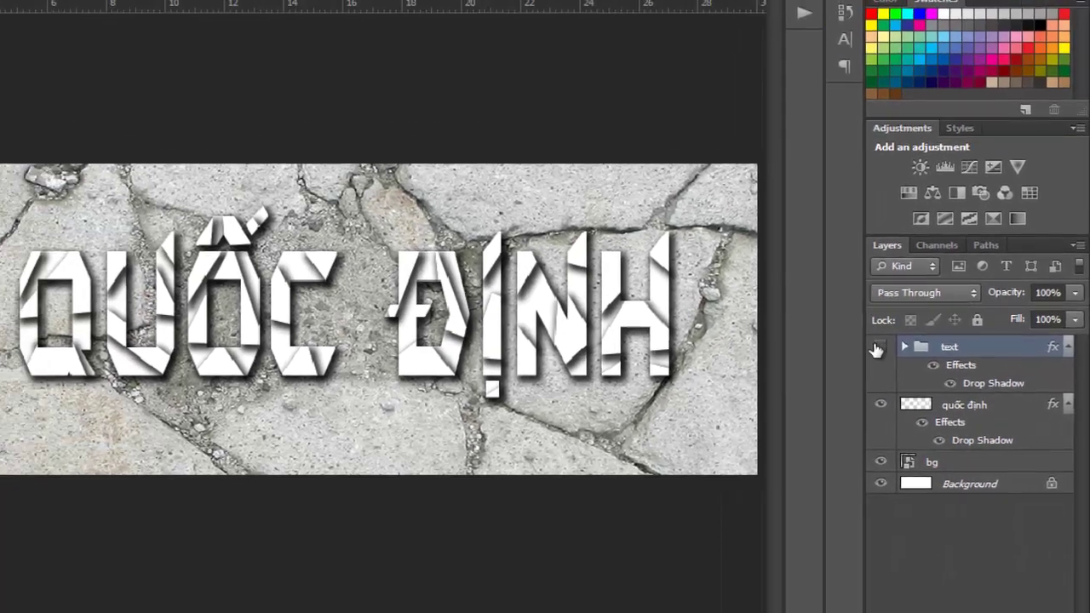
left_click(877, 348)
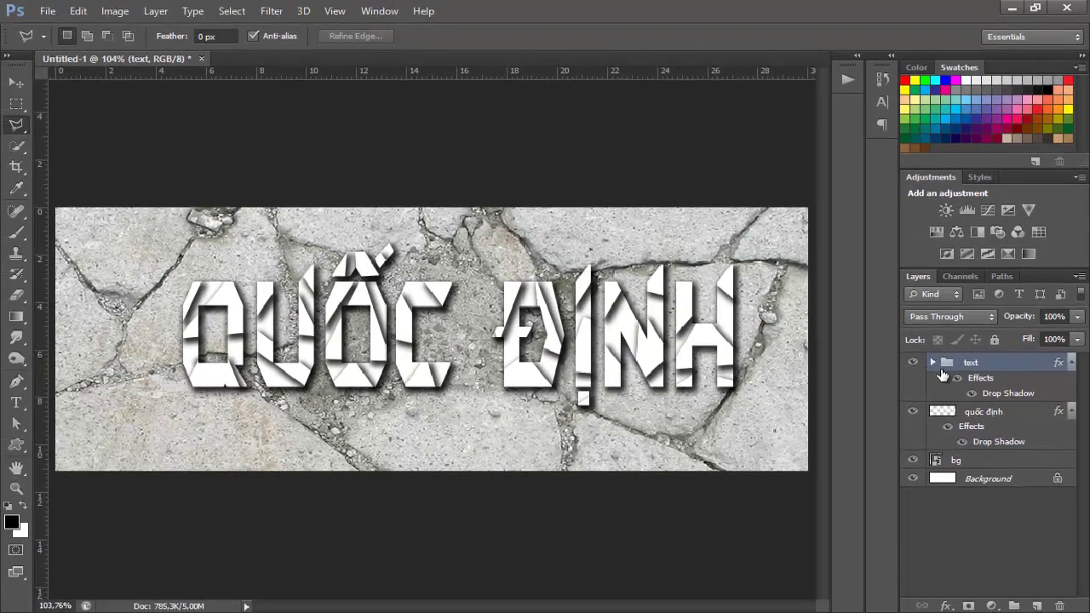
- Collapse the effects lists, expand the text group, and shift the Layer 1 Q shard slightly left
left_click(1071, 411)
left_click(1071, 364)
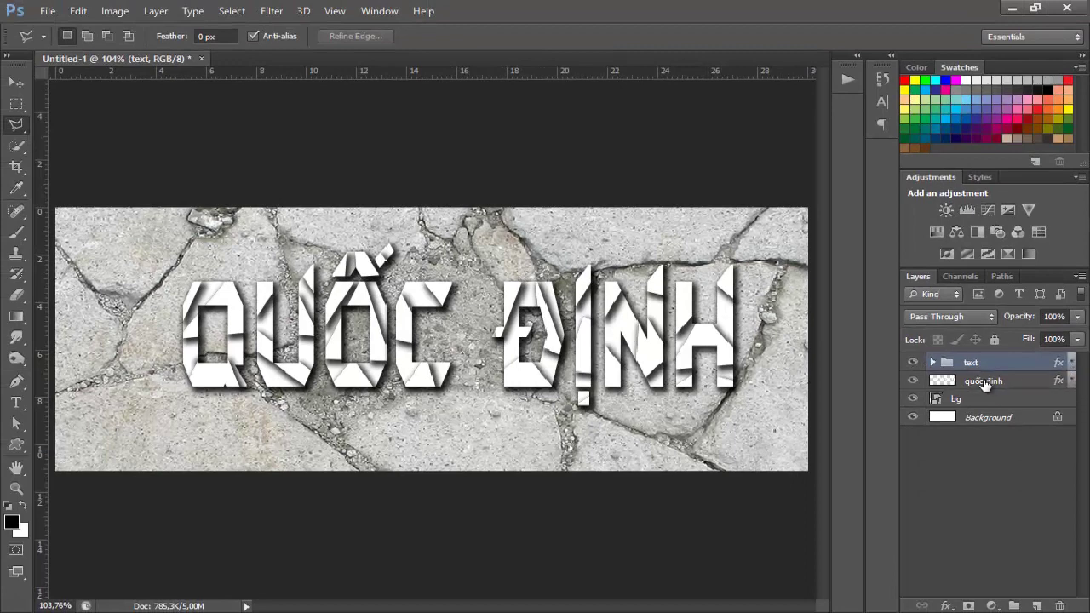
left_click(934, 363)
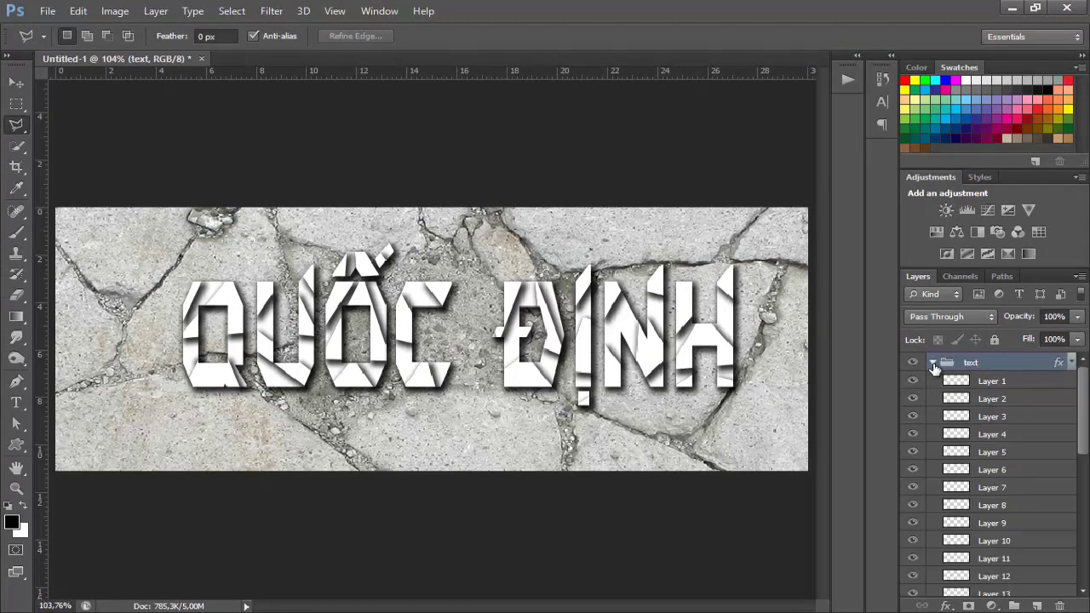
left_click(939, 383)
left_click(913, 383)
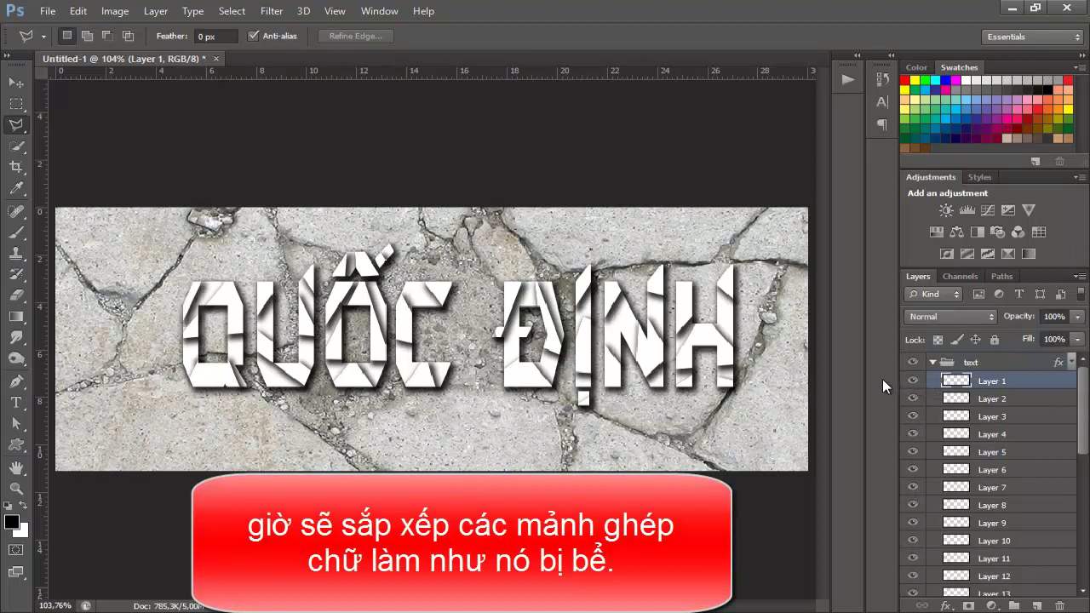
key("v")
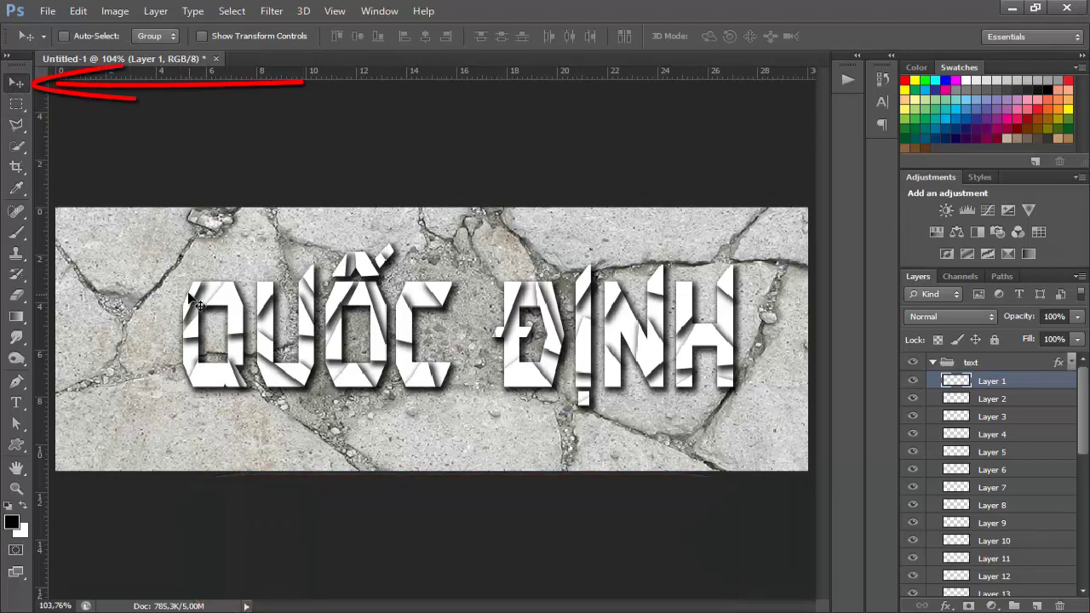
left_click_drag(194, 301, 188, 298)
- Nudge the Layer 2 and Layer 3 shards of the Q slightly out of line
left_click(947, 399)
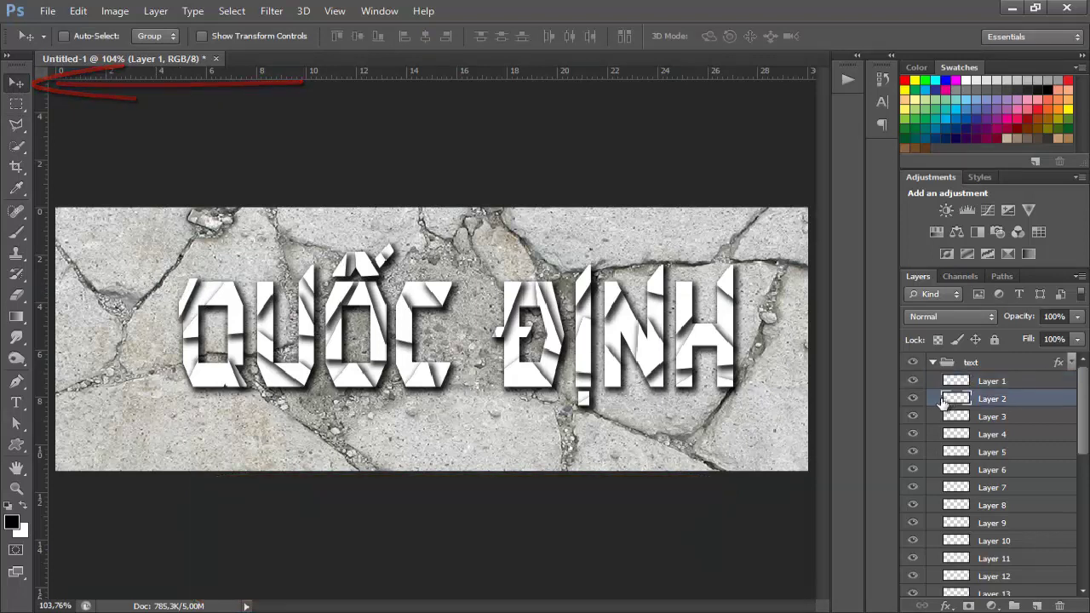
left_click(912, 399)
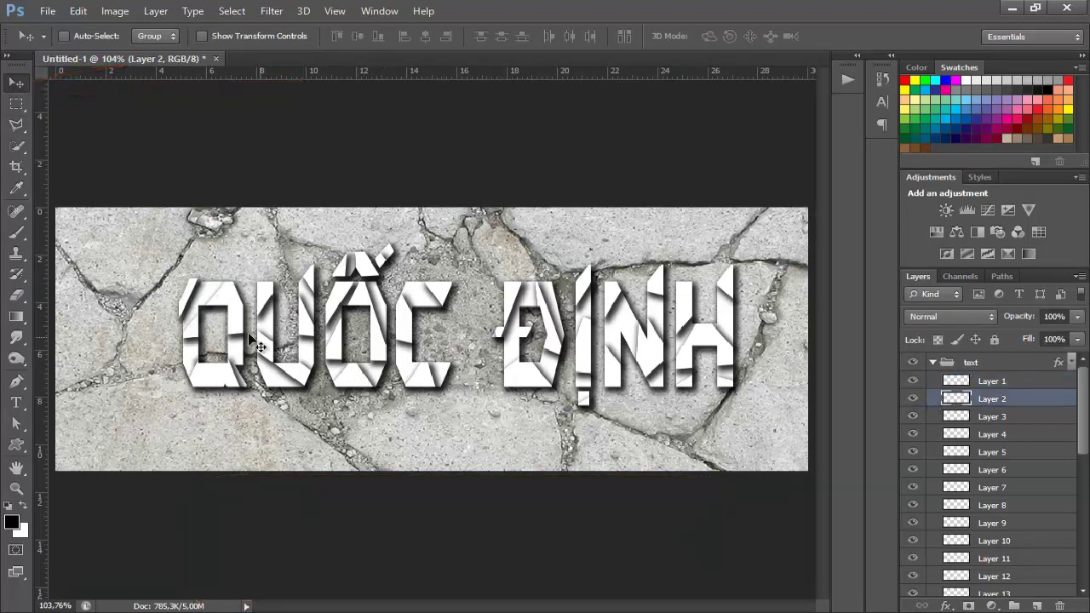
left_click_drag(241, 325, 238, 314)
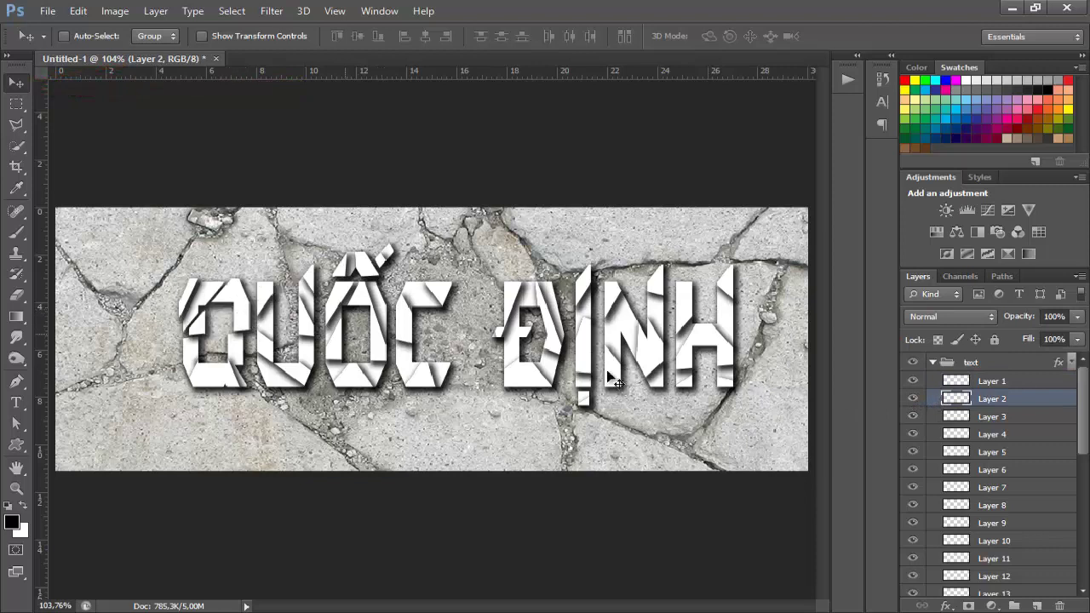
left_click(943, 416)
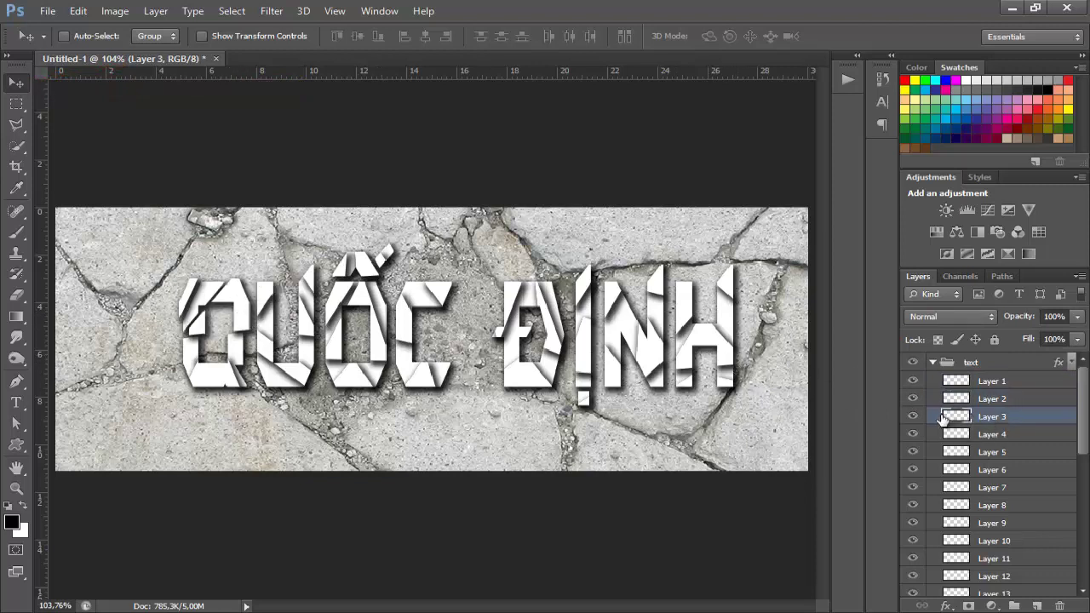
left_click(913, 417)
left_click_drag(213, 389, 213, 393)
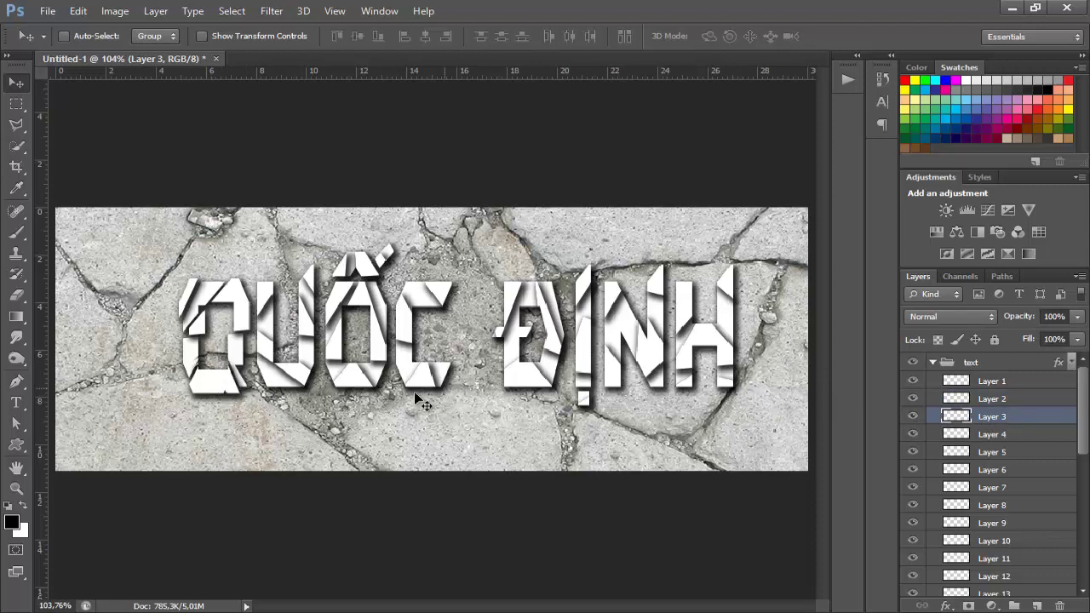
- Offset a Q piece to widen the crack and nudge the Layer 4 shard out of place
left_click(913, 434)
mouse_move(206, 385)
left_mouse_down()
mouse_move(198, 380)
mouse_move(232, 385)
left_mouse_up()
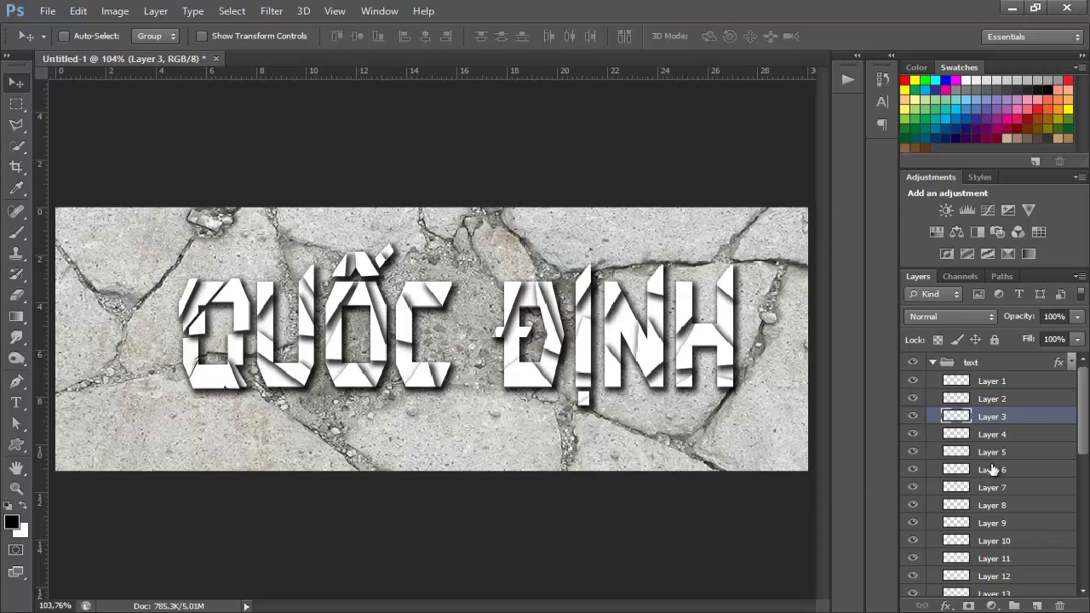
left_click(948, 435)
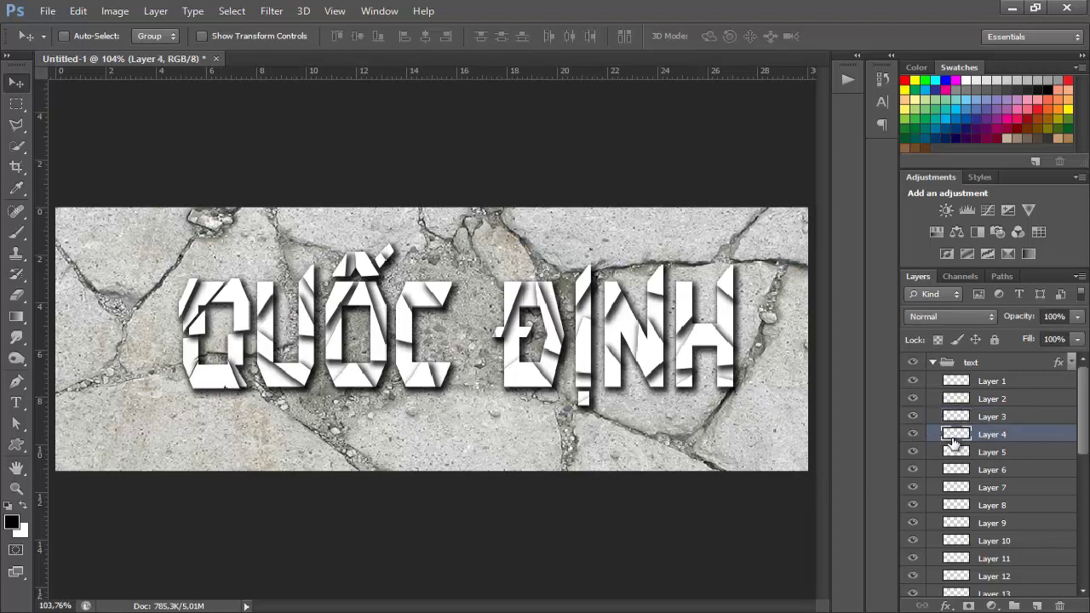
left_click_drag(271, 300, 263, 293)
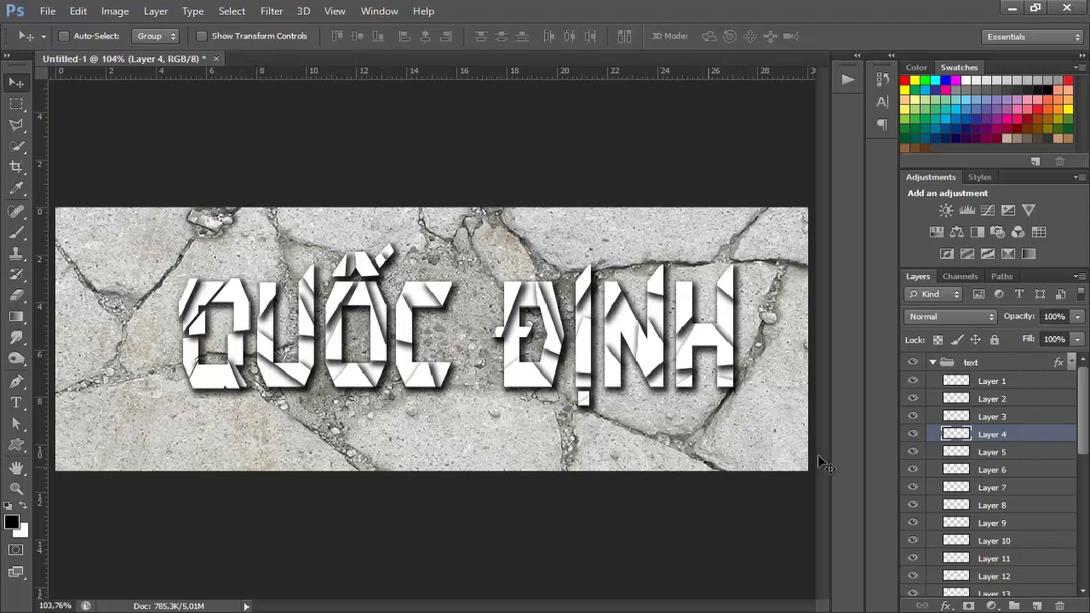
- Lift the Layer 7 and Layer 8 accent pieces above the O upward
left_click(924, 453)
key("alt+bracketleft")
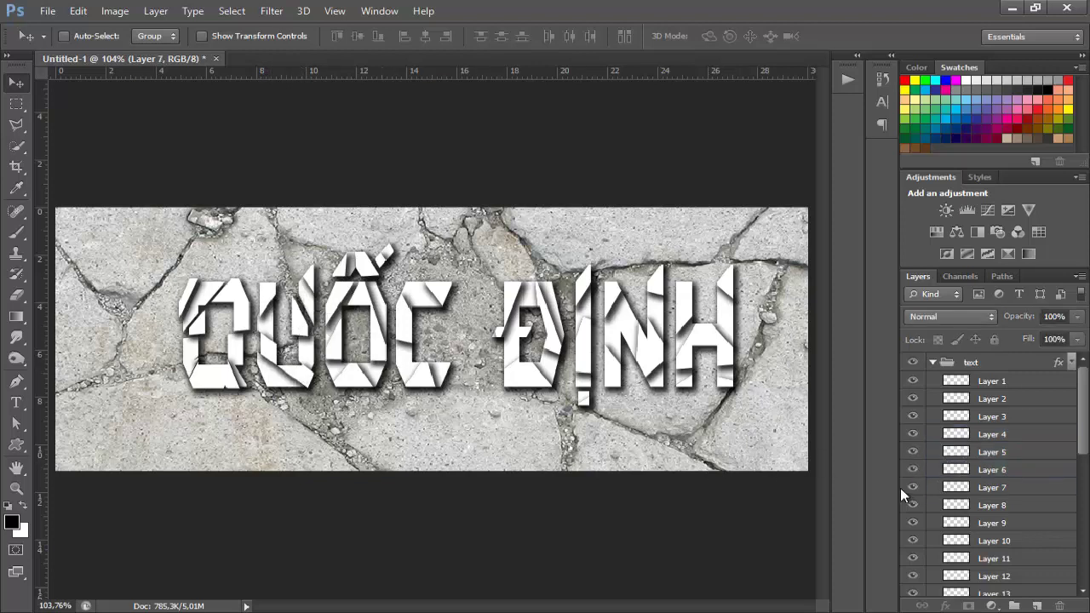
key("alt+bracketleft")
left_click_drag(323, 291, 330, 232)
left_click(924, 503)
left_click_drag(345, 281, 356, 228)
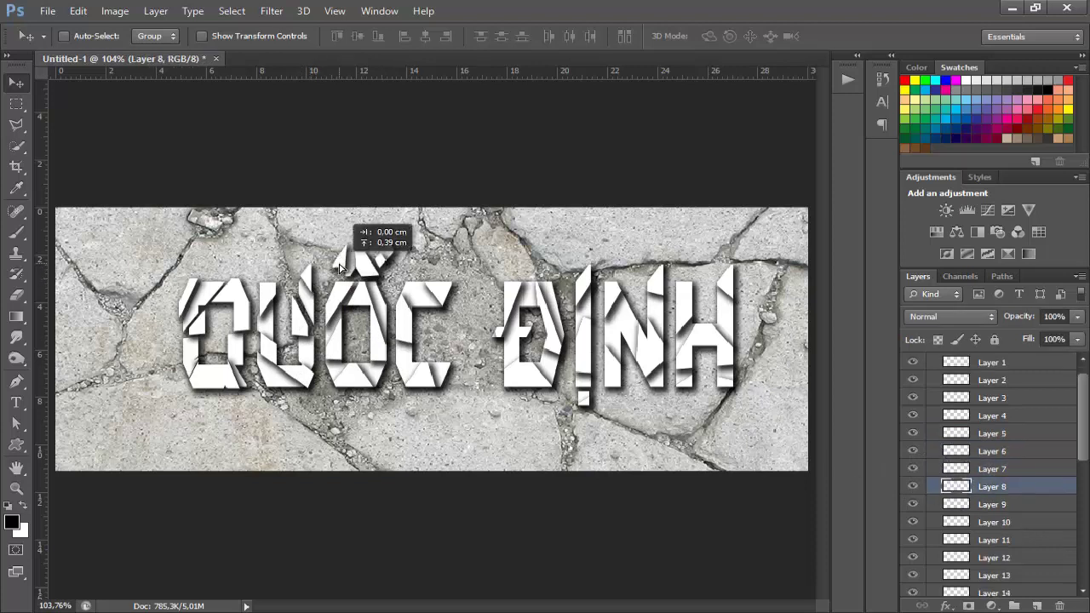
- Nudge the Layer 10 shard and resize the Layer 11 accent shard over the Ô
left_click(915, 490)
left_click(915, 504)
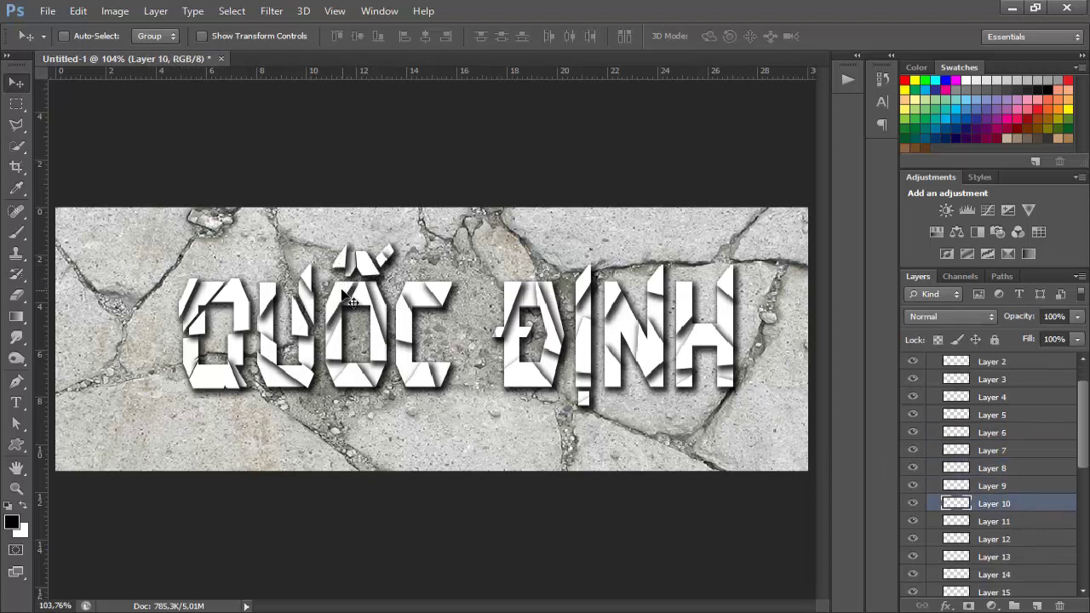
left_click_drag(337, 293, 342, 252)
left_click(914, 523)
key("ctrl+t")
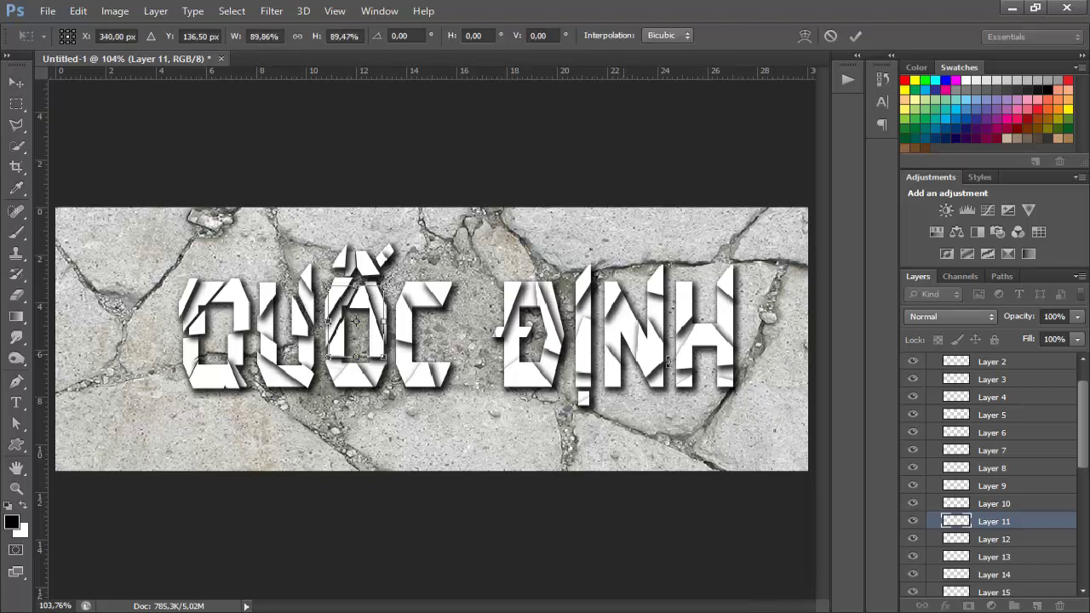
key("Return")
- Step through the next shard layers, nudging the Layer 13 shard and a Đ shard apart
key("alt+bracketleft")
key("alt+bracketleft")
scroll(912, 486, "down", 2)
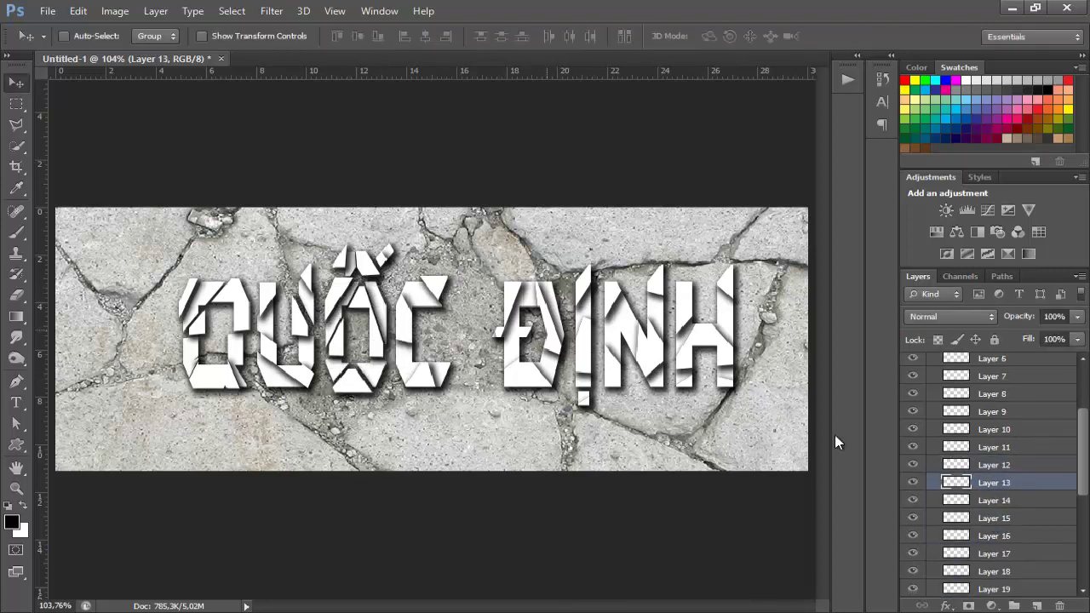
key("alt+bracketleft")
left_click_drag(417, 340, 409, 331)
key("alt+bracketleft")
left_click_drag(419, 388, 414, 379)
key("alt+bracketleft")
left_click_drag(521, 382, 523, 368)
- Check a shard's layer style, then nudge several ĐỊNH shards out of place
key("alt+bracketleft")
double_click(1021, 572)
left_click(995, 117)
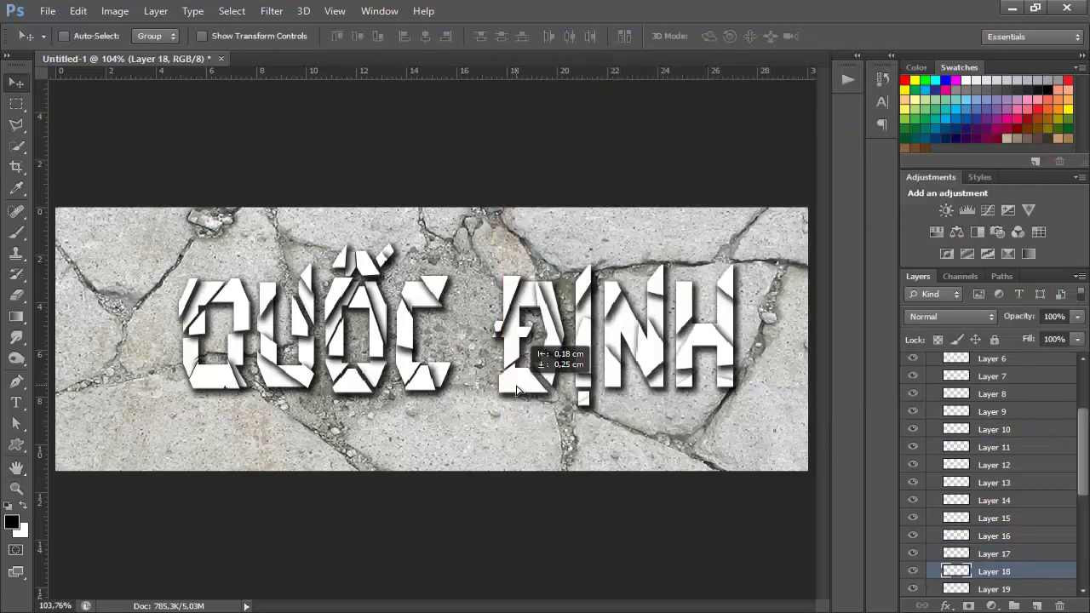
key("alt+bracketleft")
left_click_drag(588, 289, 584, 285)
key("alt+bracketleft")
left_click_drag(594, 354, 592, 351)
key("alt+bracketleft")
left_click_drag(589, 412, 591, 408)
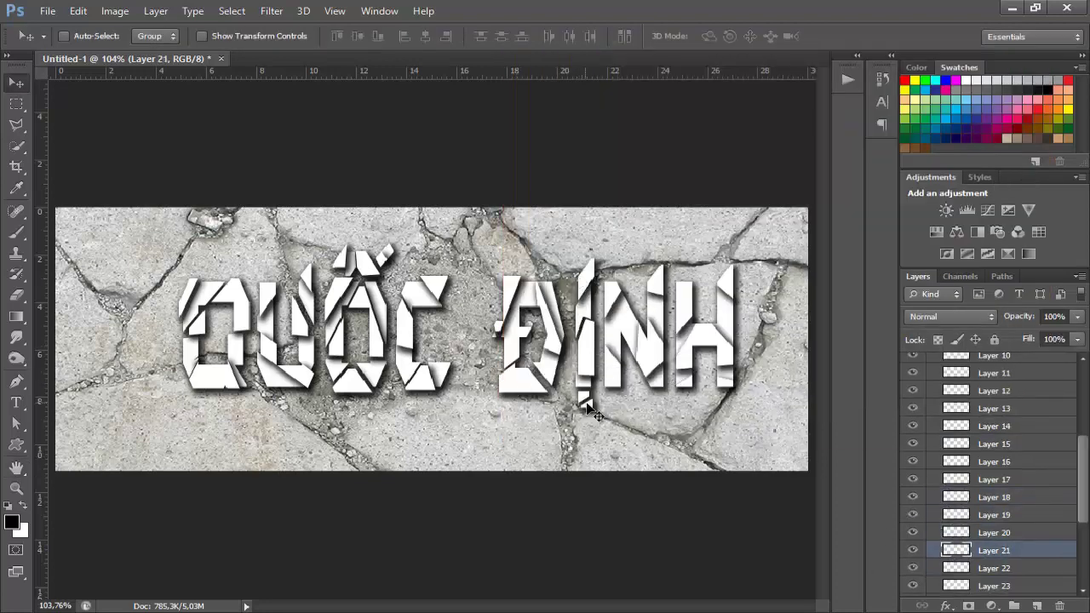
- Nudge shards of the NH apart and move the Layer 29 shard slightly down
key("alt+bracketleft")
left_click_drag(666, 354, 662, 349)
scroll(988, 477, "down", 3)
key("alt+bracketleft")
key("alt+bracketleft")
key("alt+bracketleft")
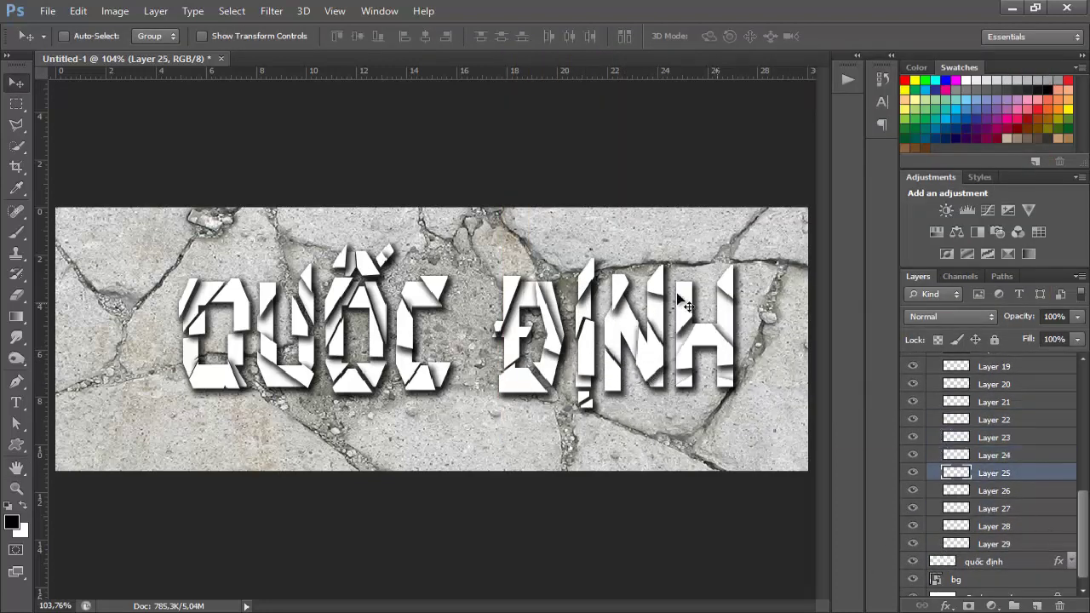
key("alt+bracketleft")
key("alt+bracketleft")
left_click_drag(707, 290, 727, 292)
key("alt+bracketleft")
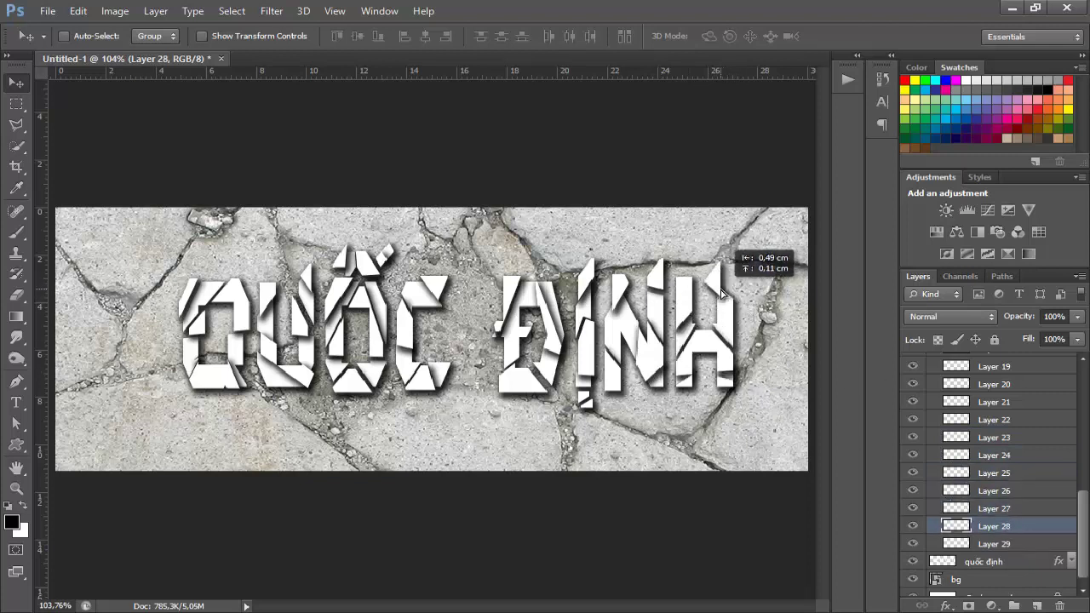
left_click_drag(726, 292, 727, 295)
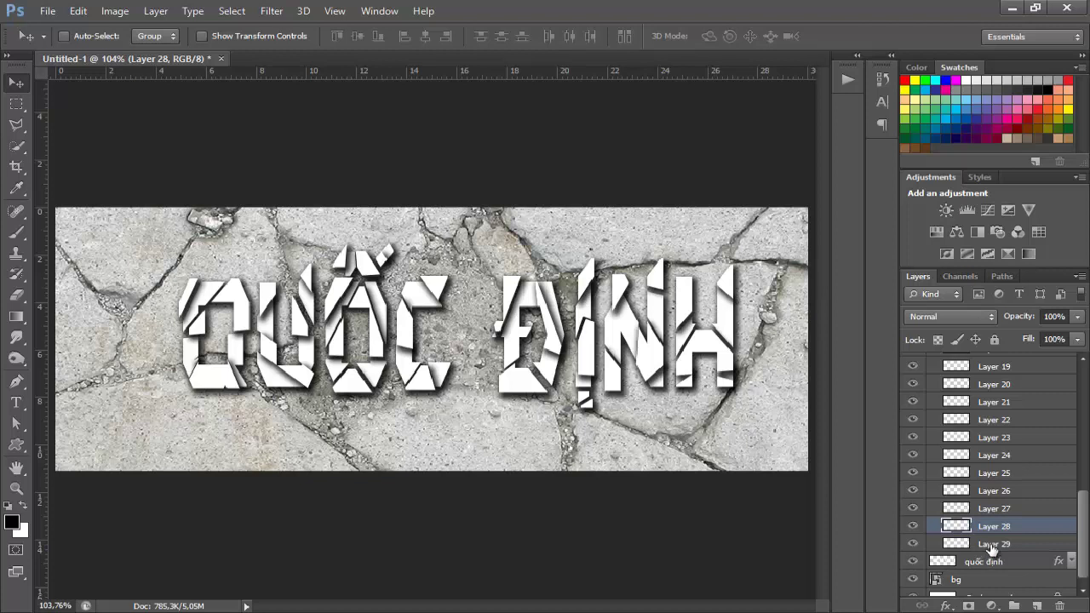
left_click(990, 545)
left_click_drag(715, 386, 716, 394)
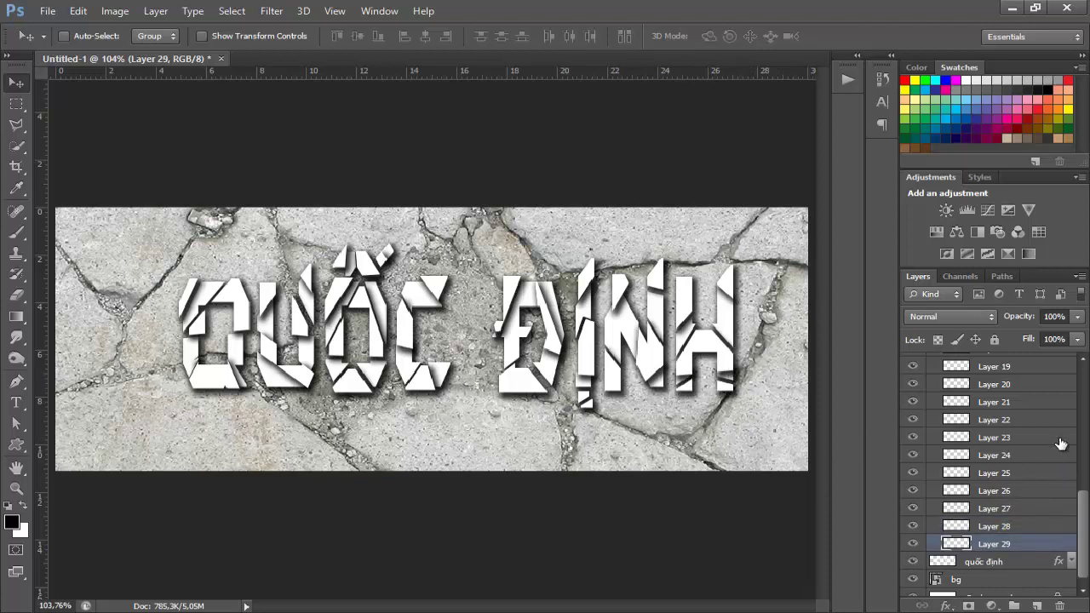
scroll(1060, 444, "up", 5)
scroll(1025, 440, "up", 5)
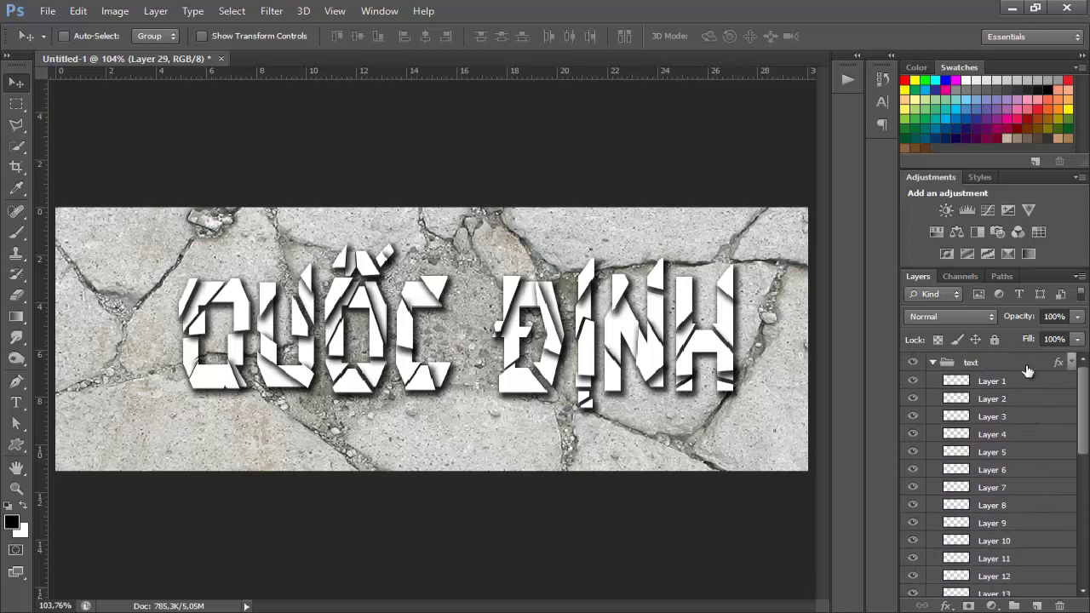
- Collapse the text group and drag t1.jpg from the stock folder onto the canvas
left_click(931, 364)
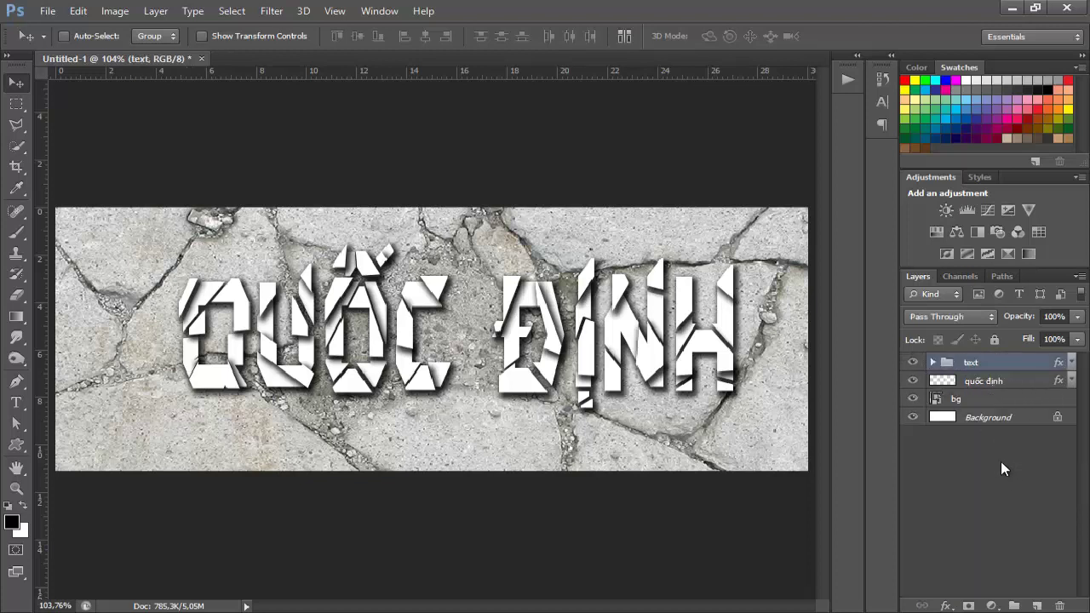
left_click(982, 382)
left_click(987, 364)
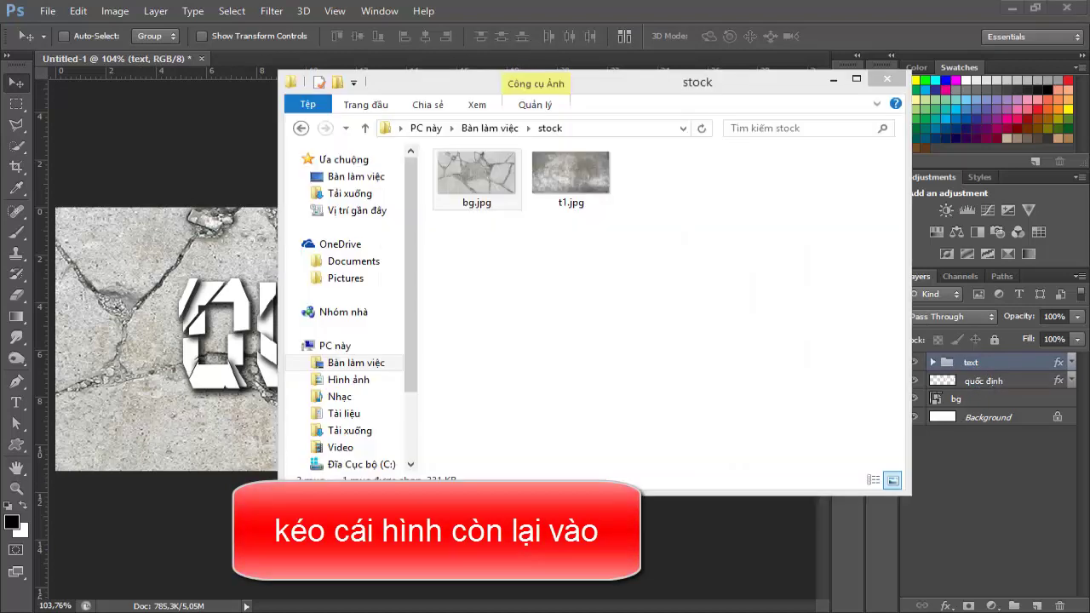
left_click(582, 180)
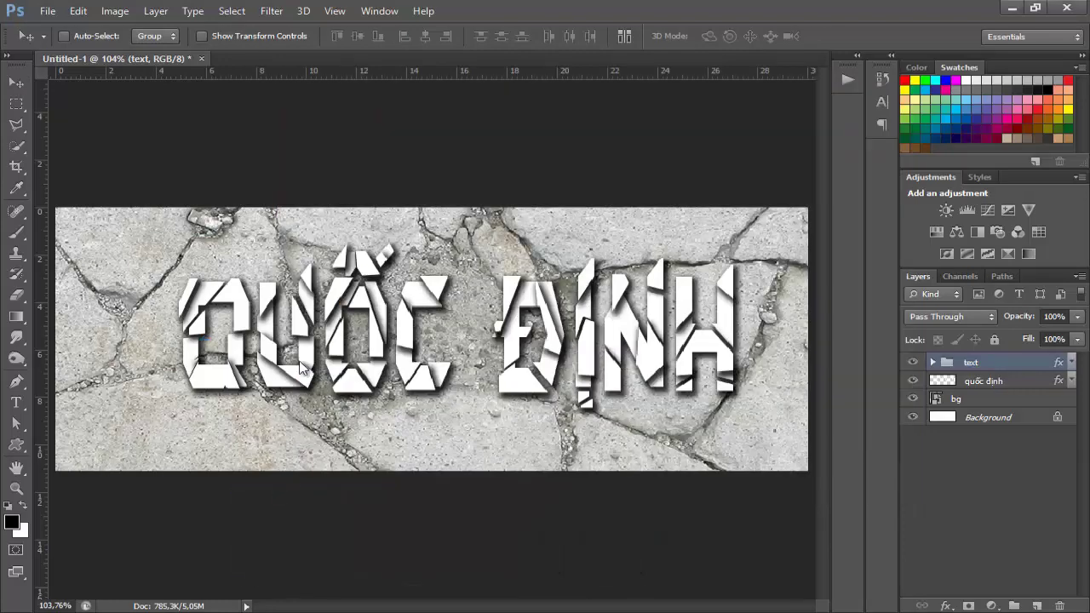
mouse_move(582, 180)
left_mouse_down()
mouse_move(659, 366)
mouse_move(807, 338)
left_mouse_up()
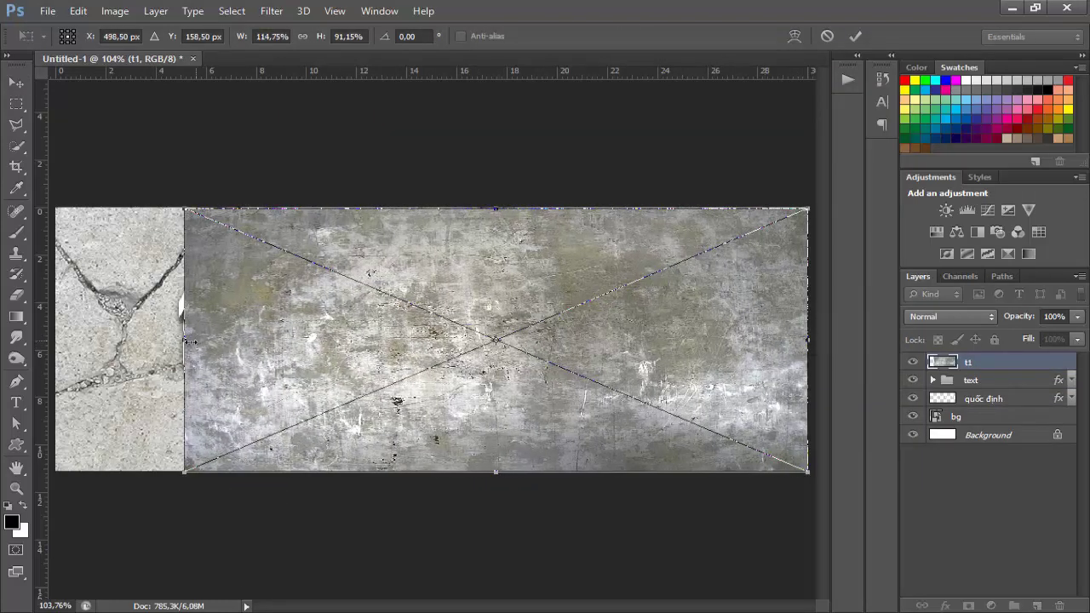
- Stretch the t1 texture's left, top and bottom edges to the canvas edges and commit
mouse_move(185, 340)
left_mouse_down()
mouse_move(49, 355)
mouse_move(60, 357)
left_mouse_up()
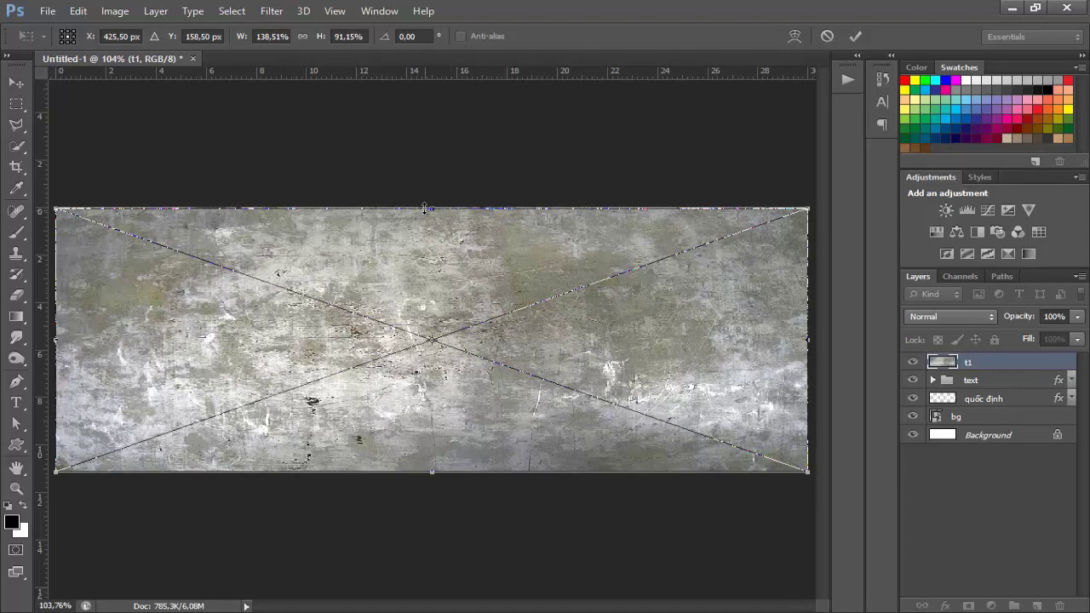
left_click_drag(430, 189, 431, 158)
left_click_drag(429, 473, 430, 506)
key("Return")
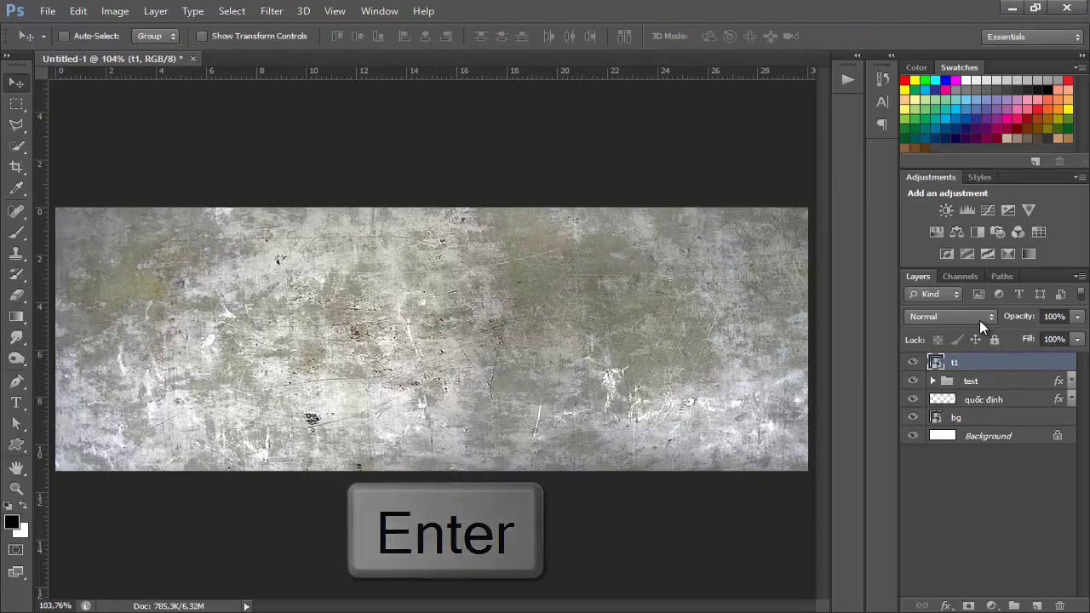
- Set the t1 texture layer to Multiply blend mode at 80% opacity
left_click(977, 320)
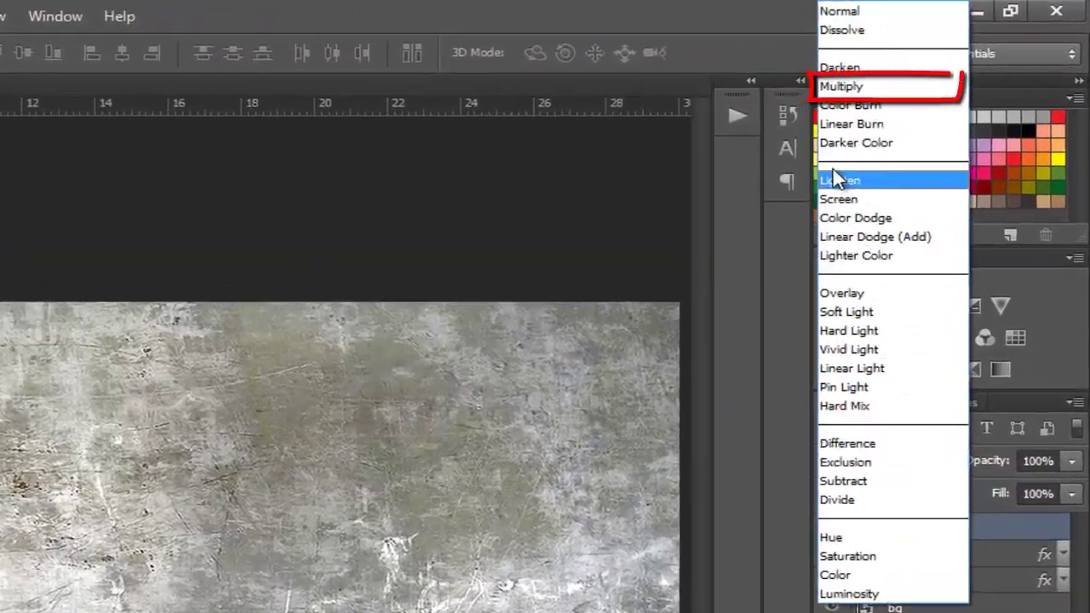
left_click(848, 88)
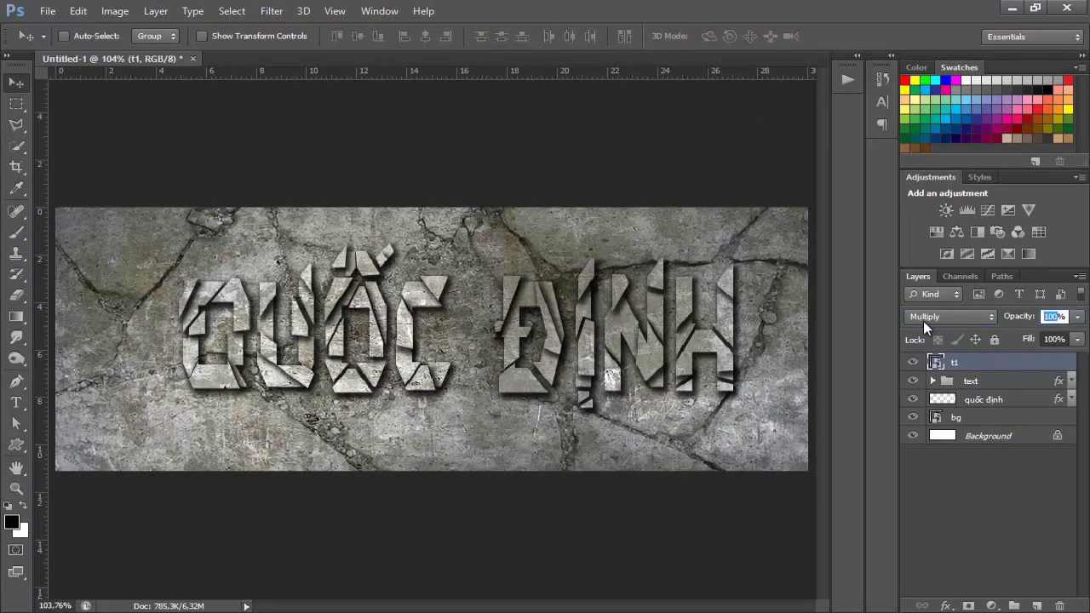
type("80")
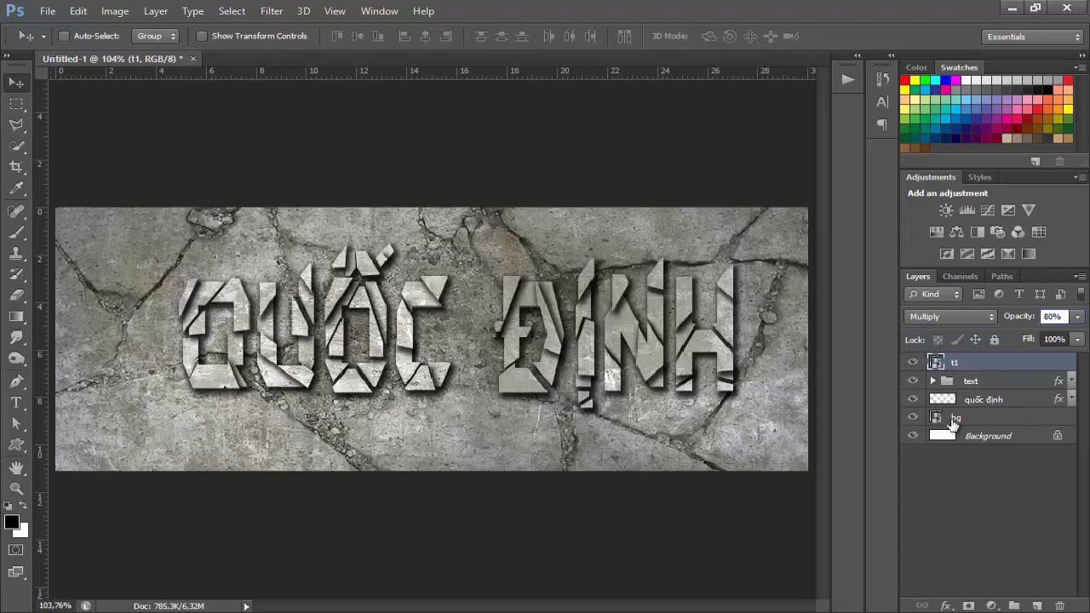
left_click(965, 428)
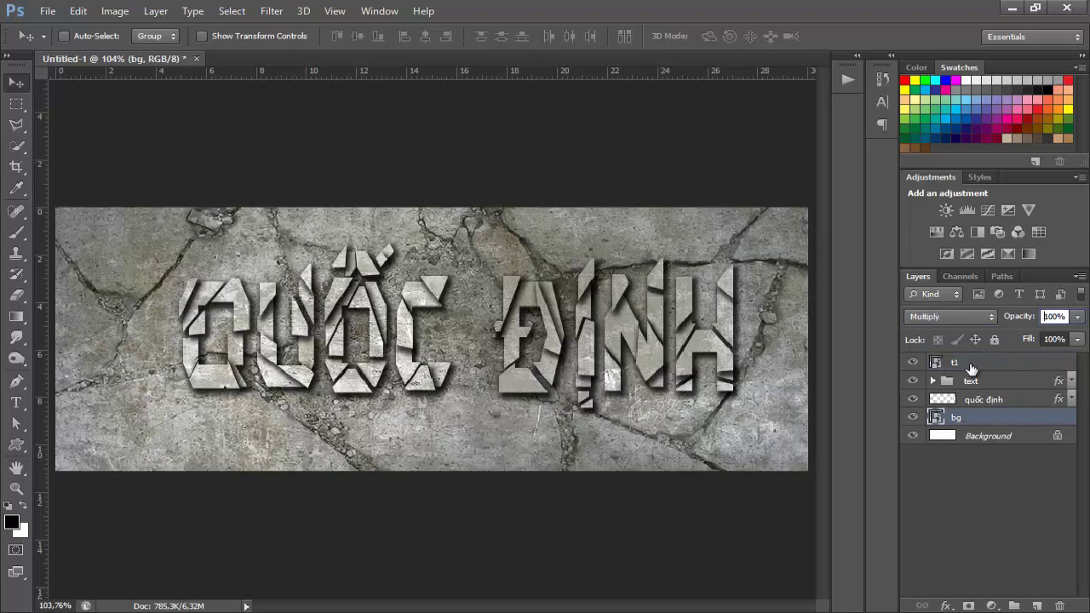
left_click(970, 366)
- Toggle the t1 texture's visibility to compare the look, then select the bg layer
left_click(912, 362)
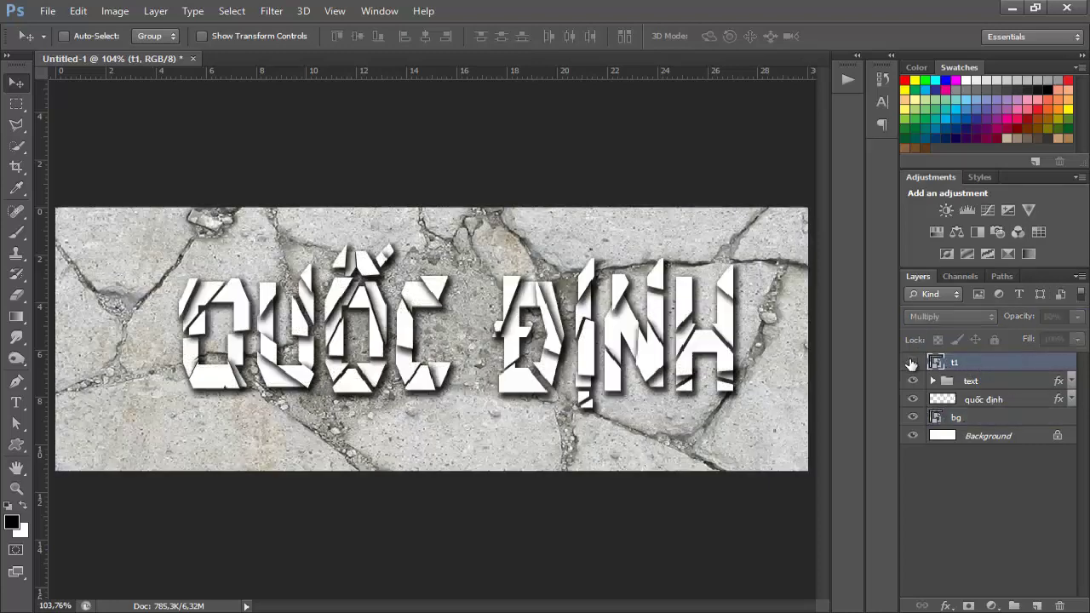
left_click(912, 363)
left_click(912, 362)
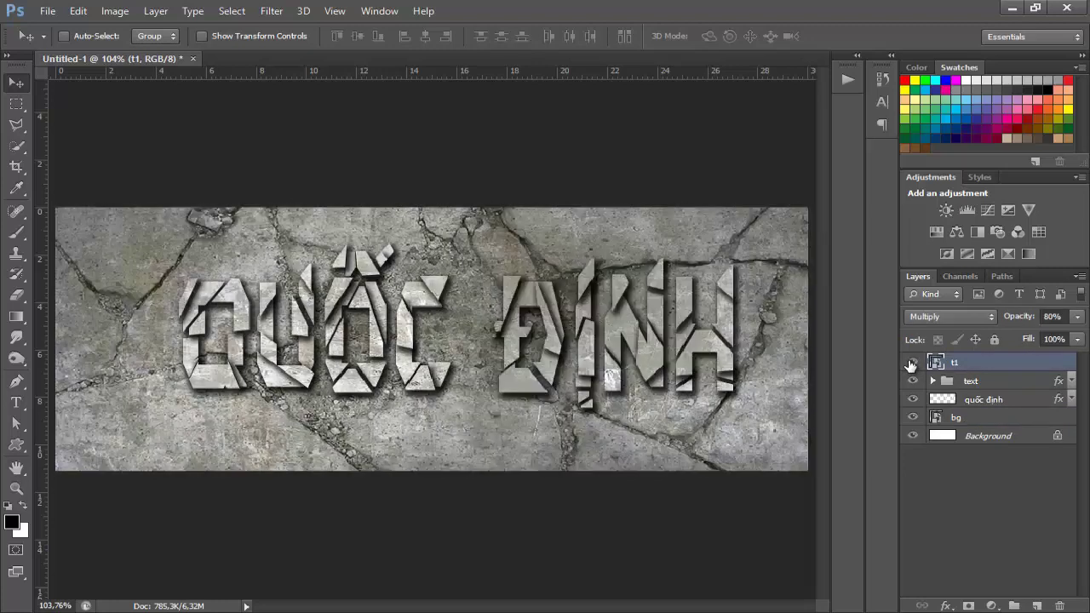
left_click(998, 402)
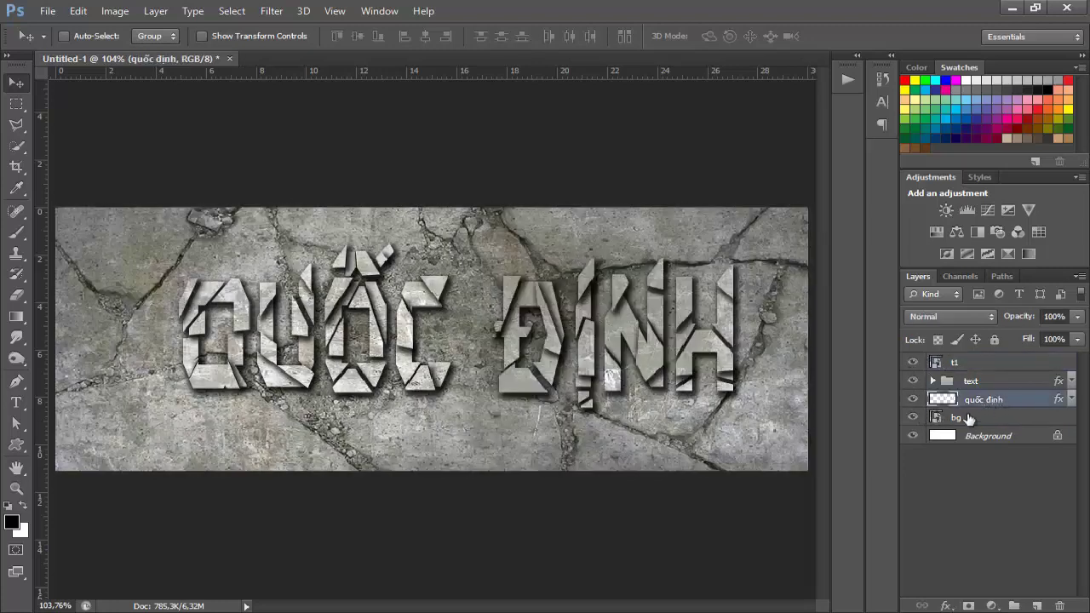
left_click(963, 418)
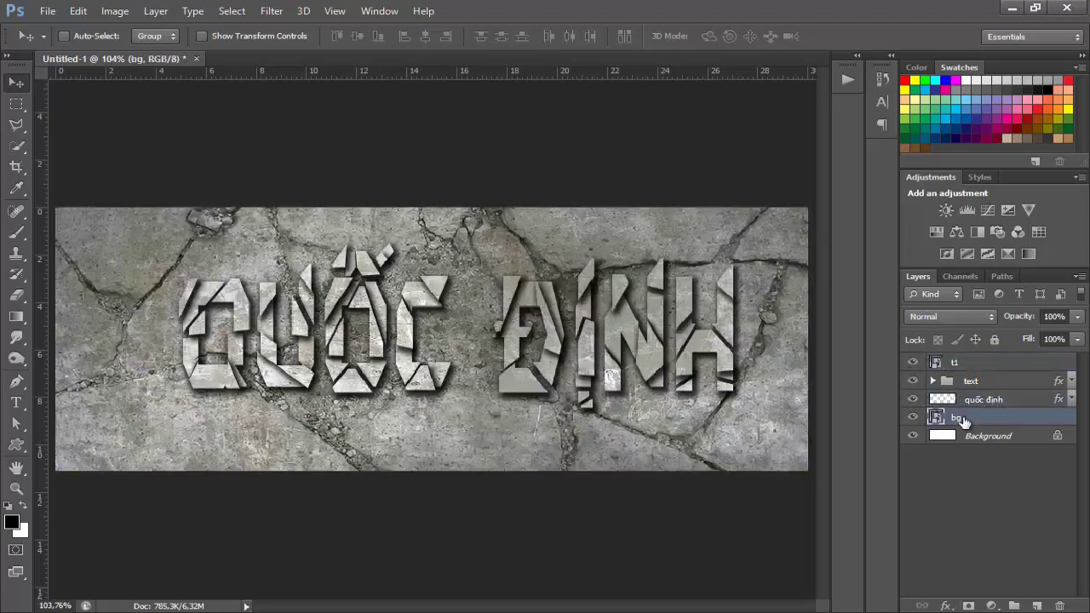
left_click(992, 605)
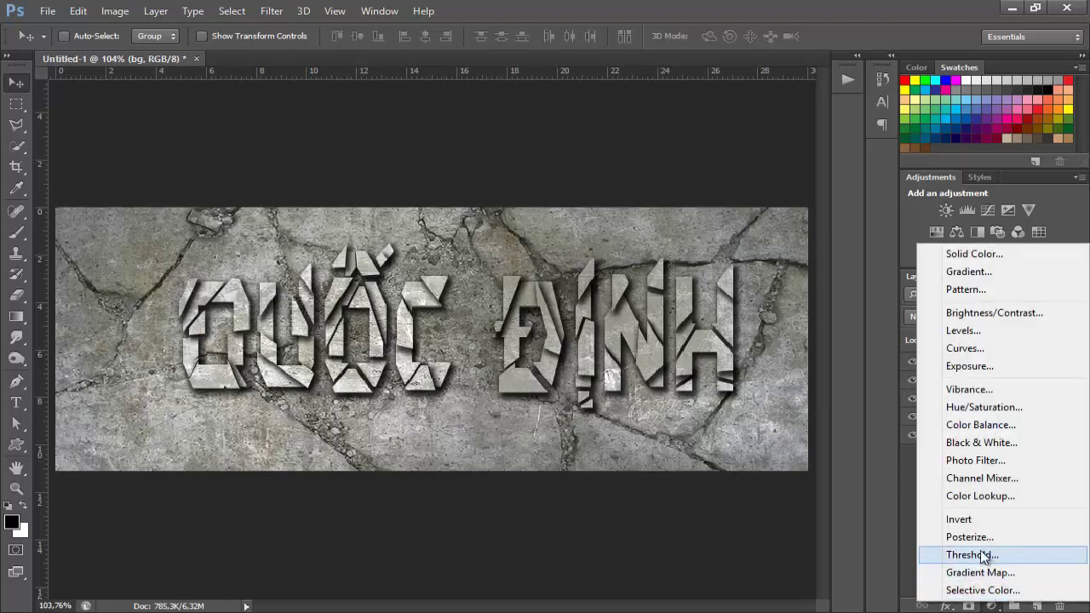
- Add a Brightness/Contrast adjustment above bg with contrast 36 and brightness 2
left_click(989, 313)
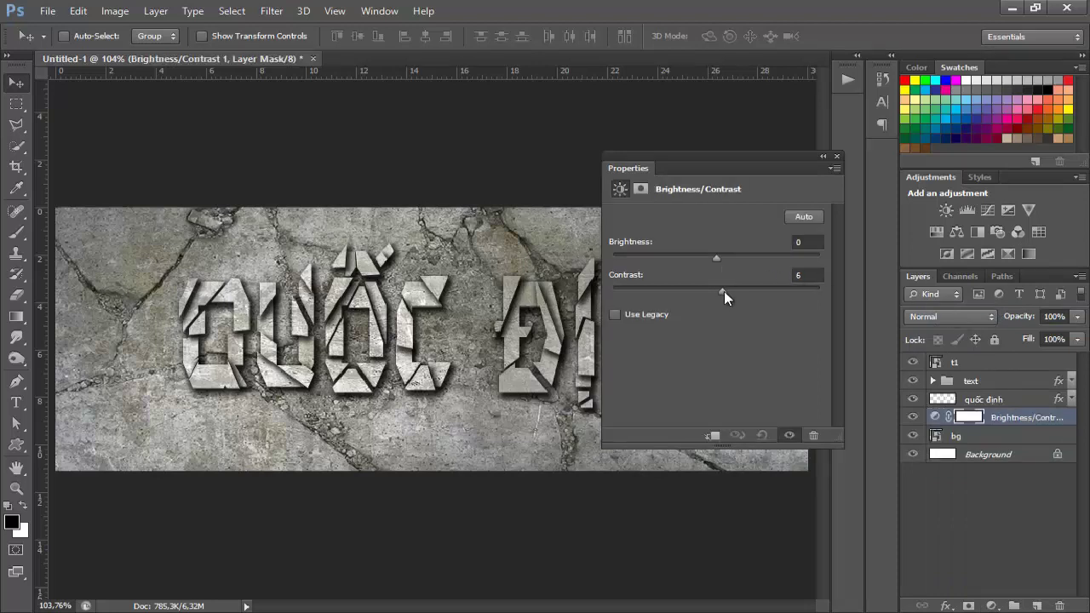
left_click_drag(724, 291, 752, 293)
mouse_move(715, 256)
left_mouse_down()
mouse_move(689, 258)
mouse_move(717, 260)
left_mouse_up()
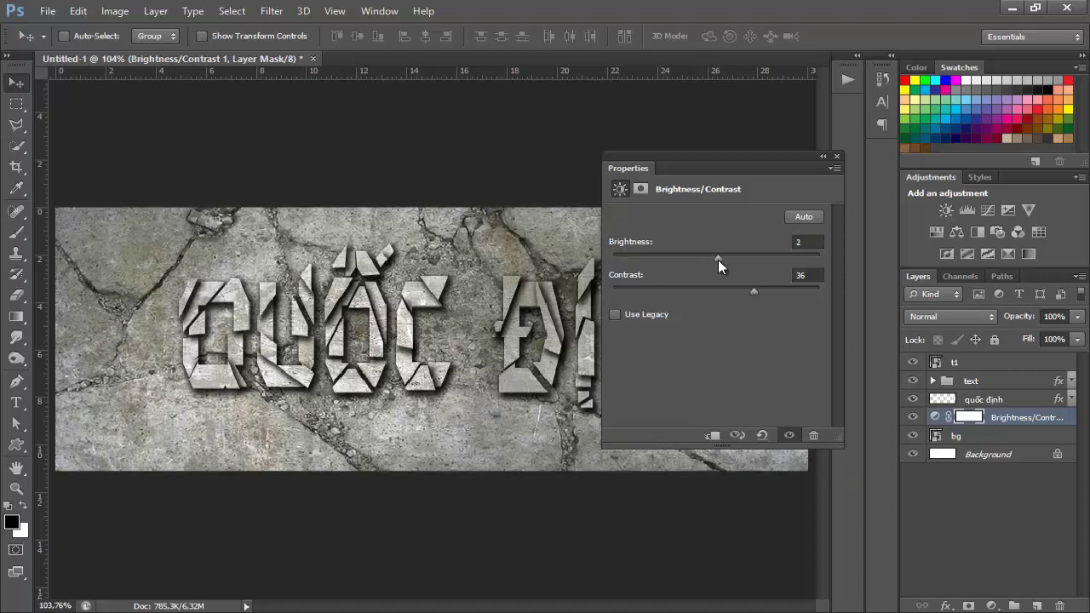
left_click(838, 156)
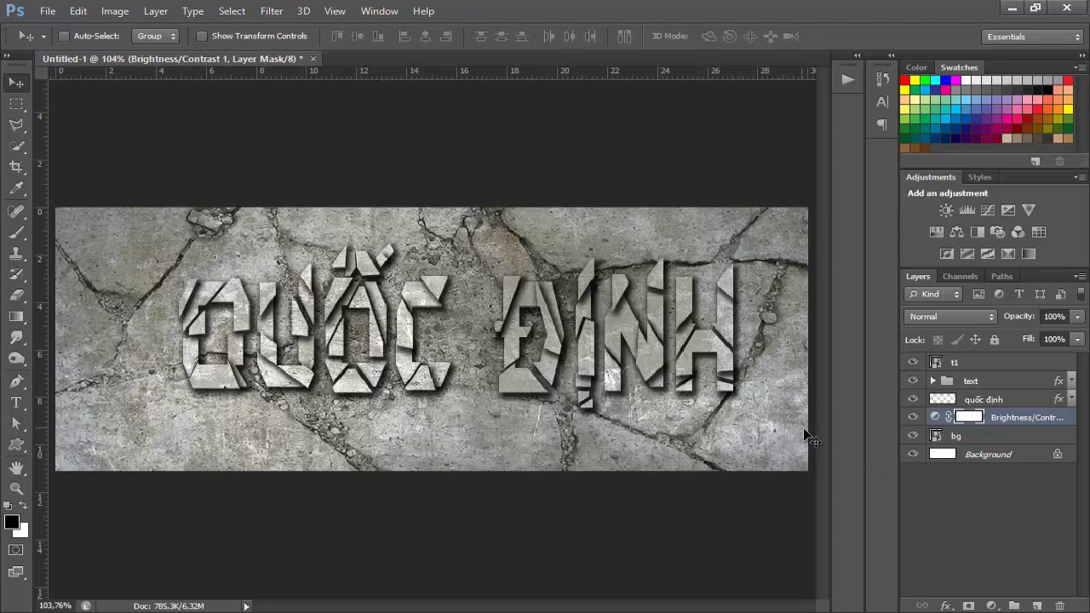
key("ctrl+minus")
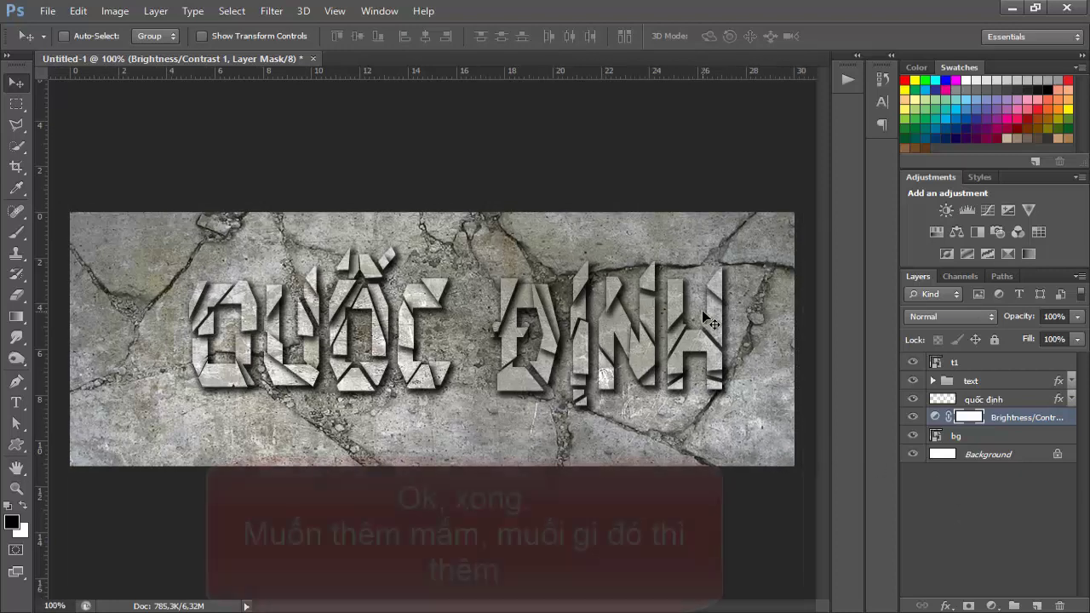
key("ctrl+minus")
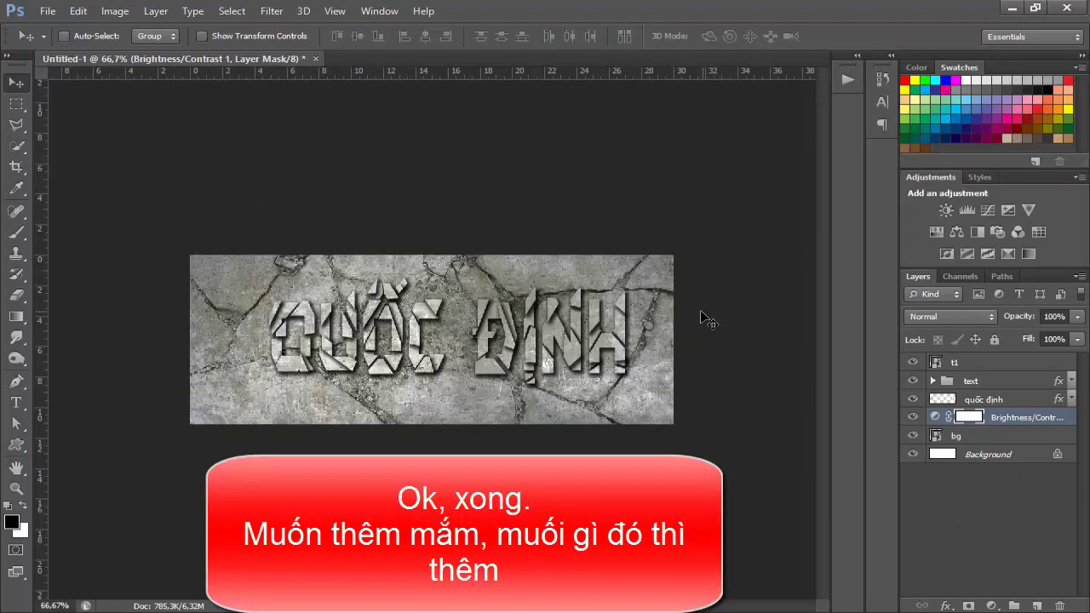
key("z")
right_click(571, 309)
left_click(613, 318)
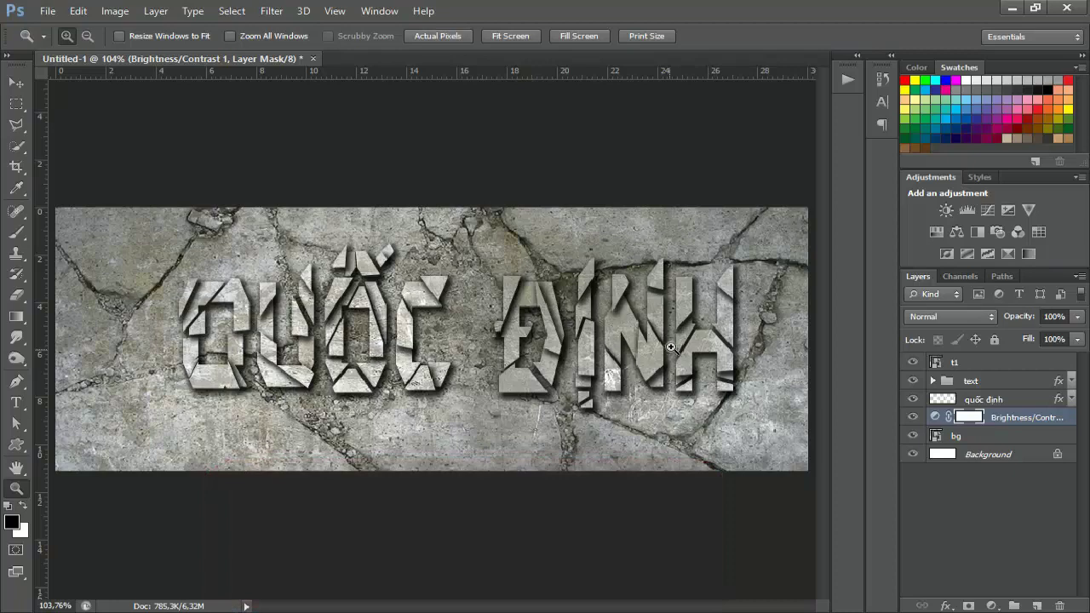
key("ctrl+1")
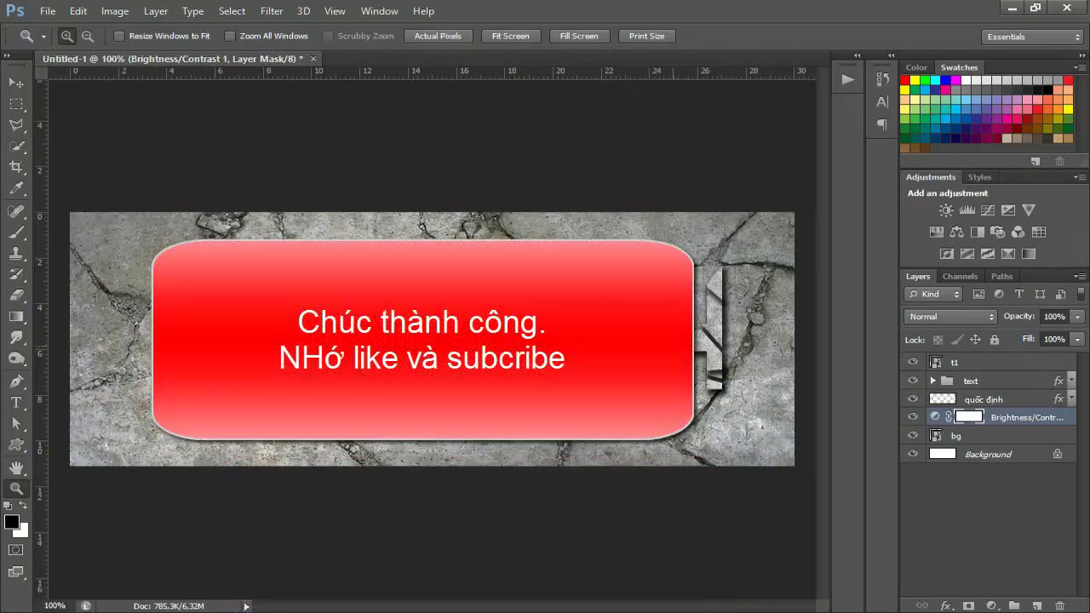